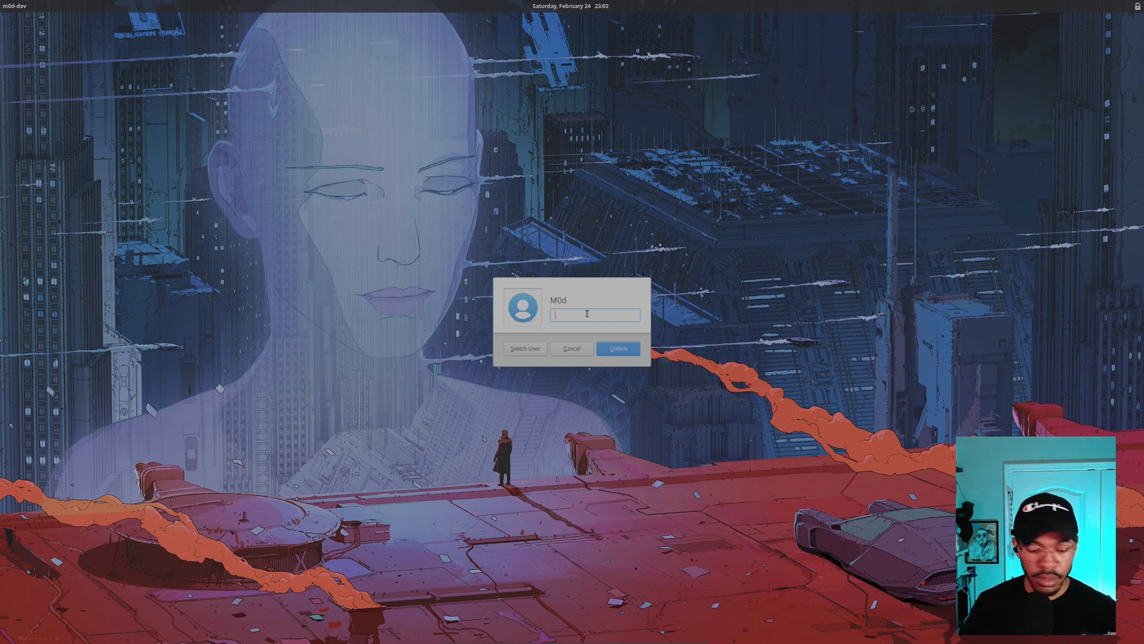
- Unlock the desktop and switch to the CloudResumeChallenge GitHub repository tab
{"action": "key", "text": "Return"}
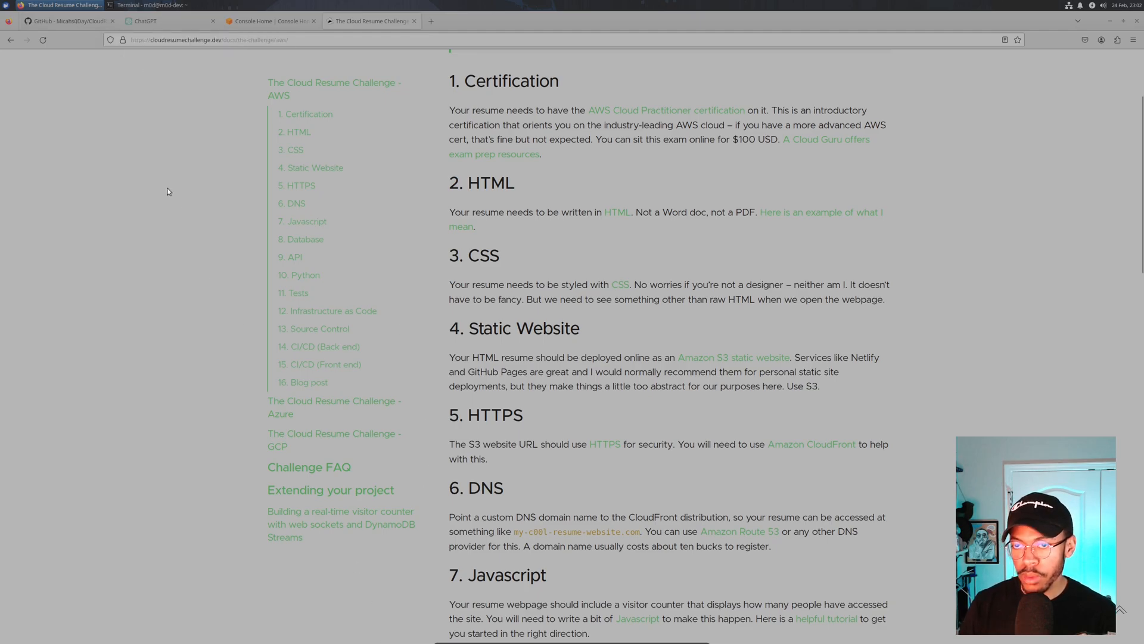
{"action": "left_click", "coordinate": [72, 25]}
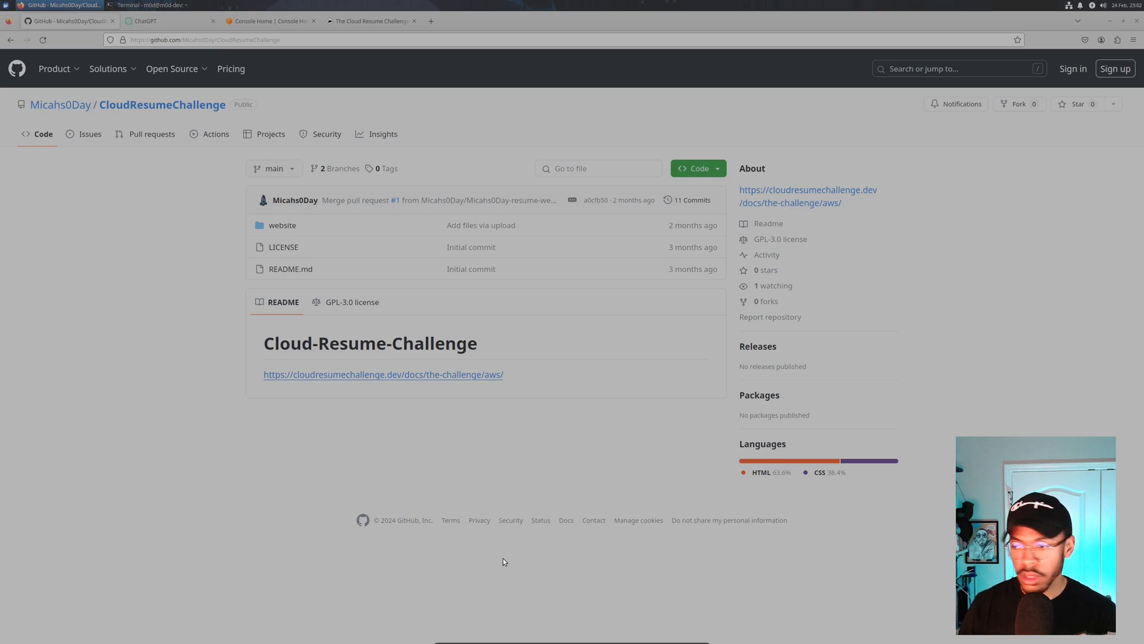
- Clone the CloudResumeChallenge repository in Terminal with git clone and the URL copied from GitHub
{"action": "key", "text": "alt+Tab"}
{"action": "type", "text": "git clonse"}
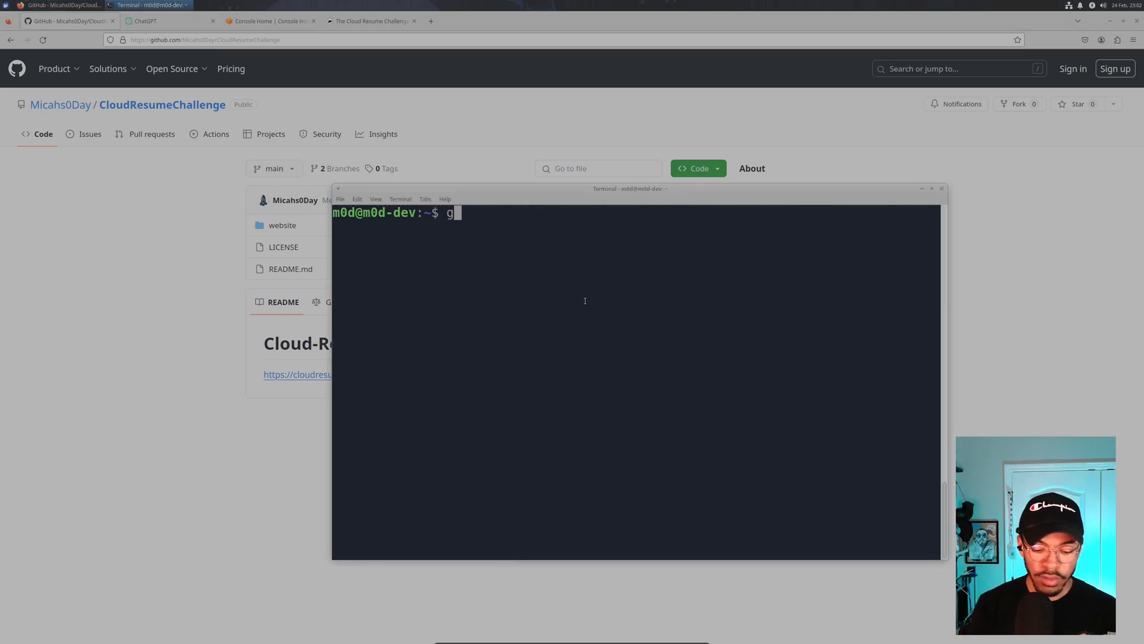
{"action": "key", "text": "BackSpace"}
{"action": "key", "text": "BackSpace"}
{"action": "key", "text": "BackSpace"}
{"action": "type", "text": "e"}
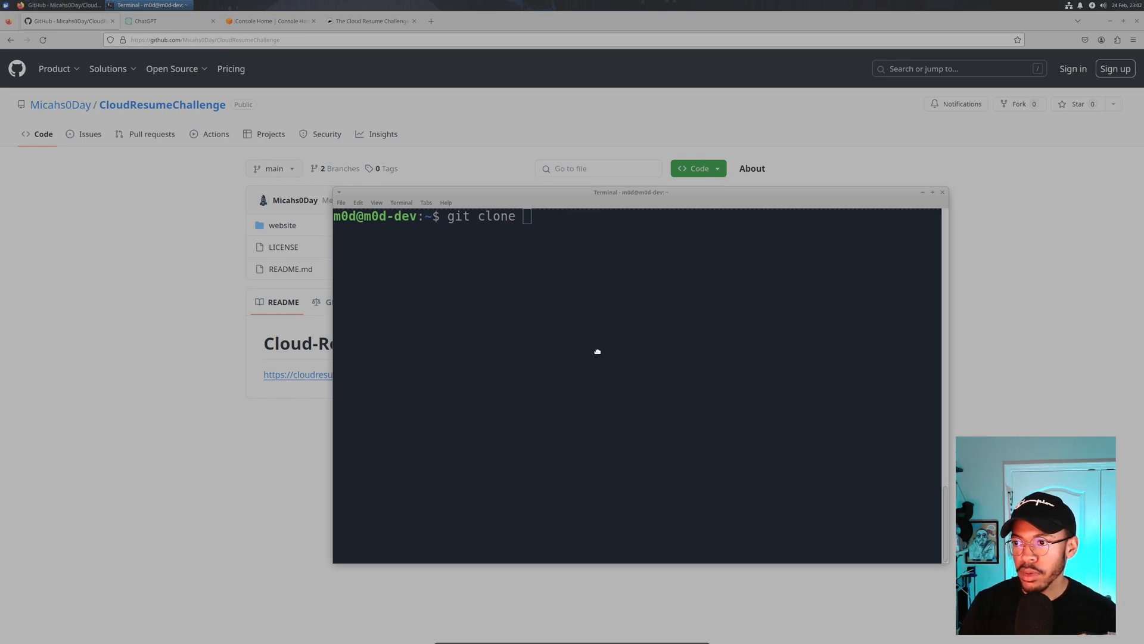
{"action": "left_click_drag", "start_coordinate": [597, 188], "coordinate": [592, 409]}
{"action": "left_click", "coordinate": [726, 172]}
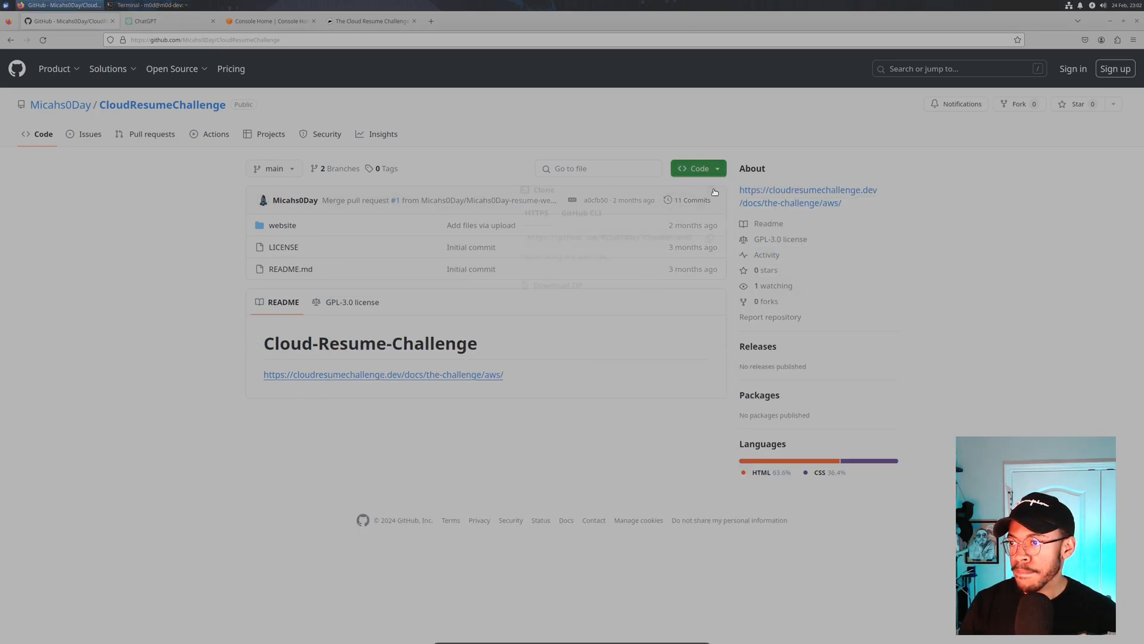
{"action": "left_click", "coordinate": [707, 244]}
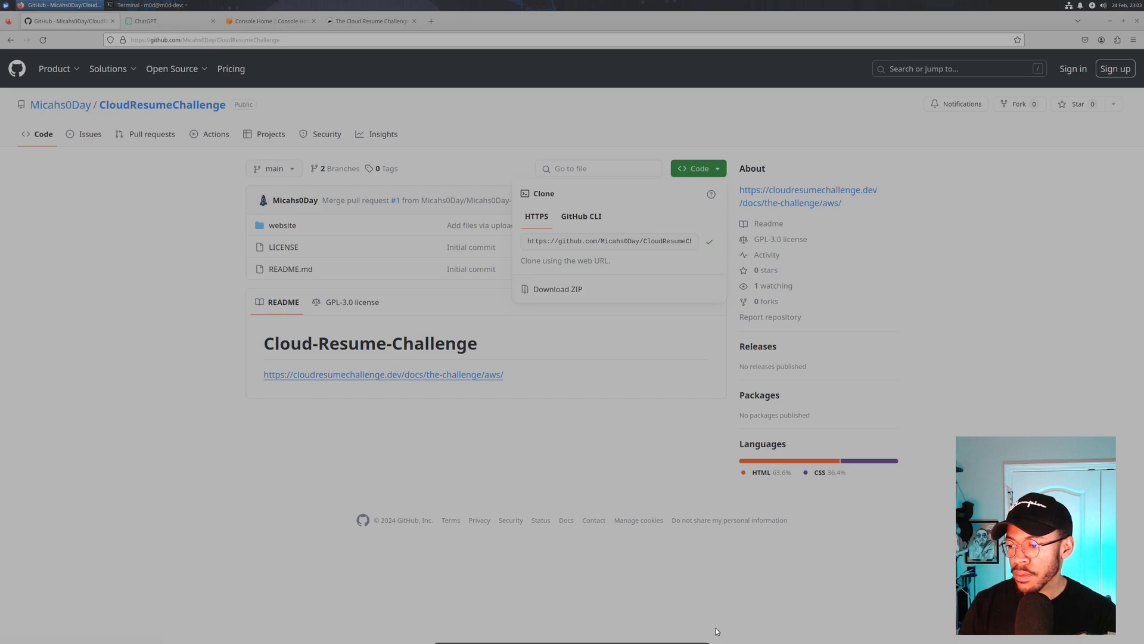
{"action": "key", "text": "alt+Tab"}
{"action": "left_click_drag", "start_coordinate": [642, 409], "coordinate": [610, 185]}
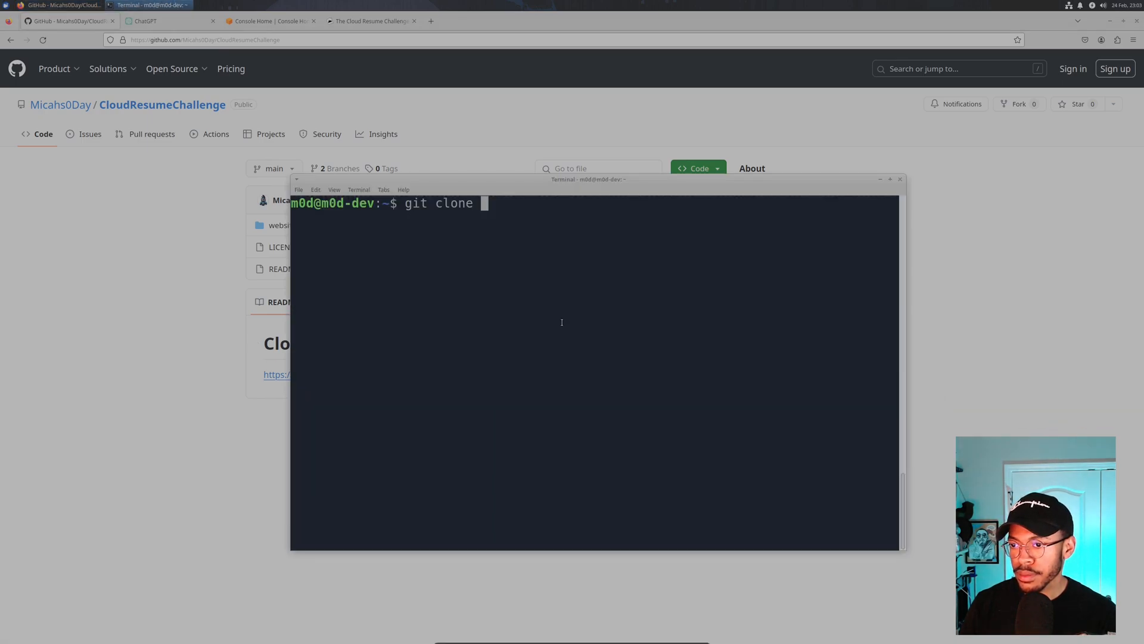
{"action": "right_click", "coordinate": [547, 231]}
{"action": "left_click", "coordinate": [596, 281]}
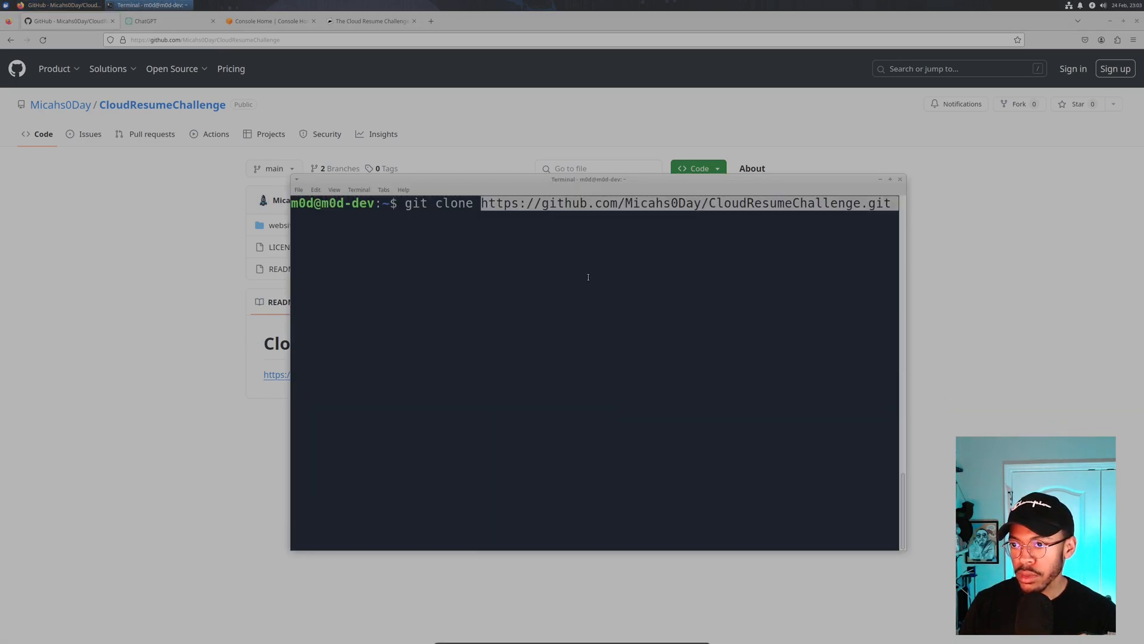
{"action": "key", "text": "Return"}
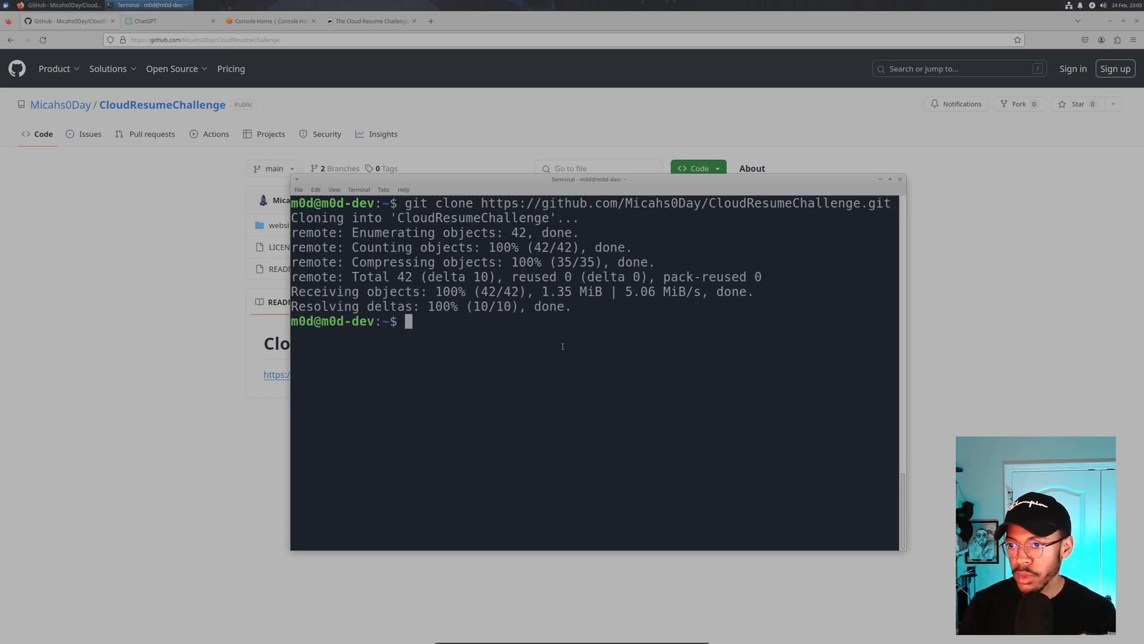
- Move into CloudResumeChallenge/website and list its css, images and index.html
{"action": "type", "text": "cd Cl"}
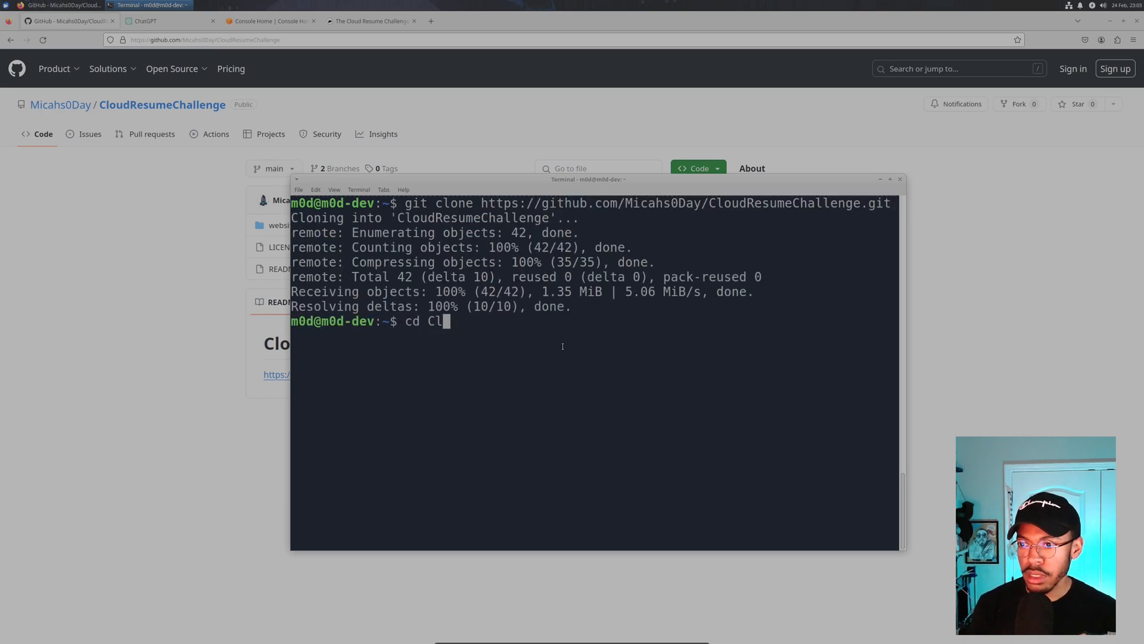
{"action": "key", "text": "Tab"}
{"action": "key", "text": "Return"}
{"action": "type", "text": "cd "}
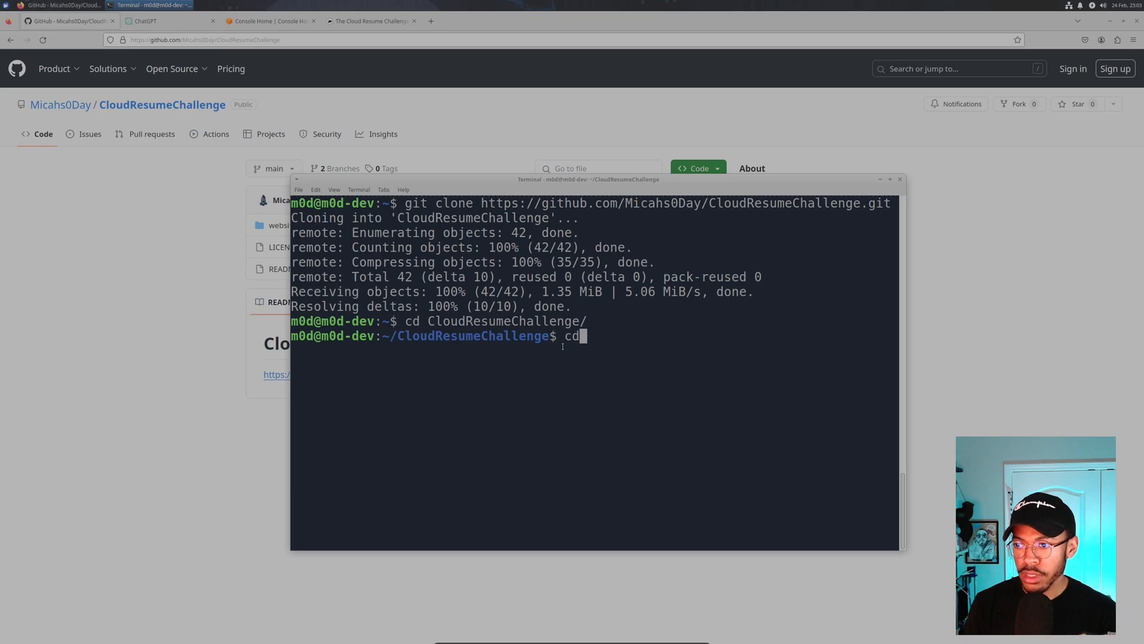
{"action": "type", "text": "web"}
{"action": "key", "text": "Tab"}
{"action": "key", "text": "Return"}
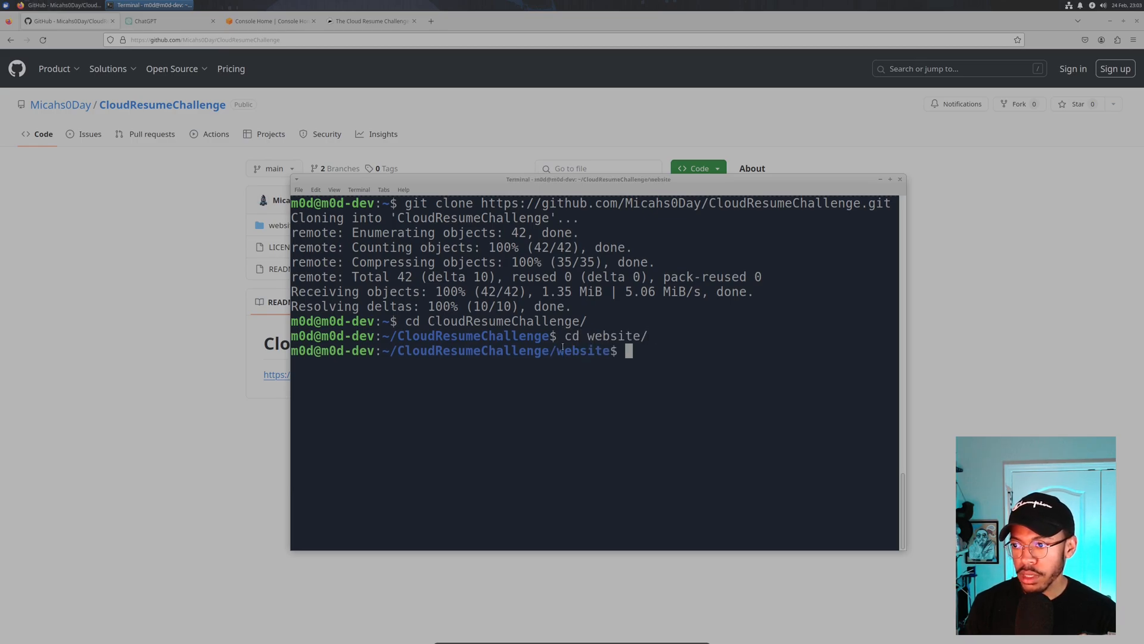
{"action": "type", "text": "ls"}
{"action": "key", "text": "Return"}
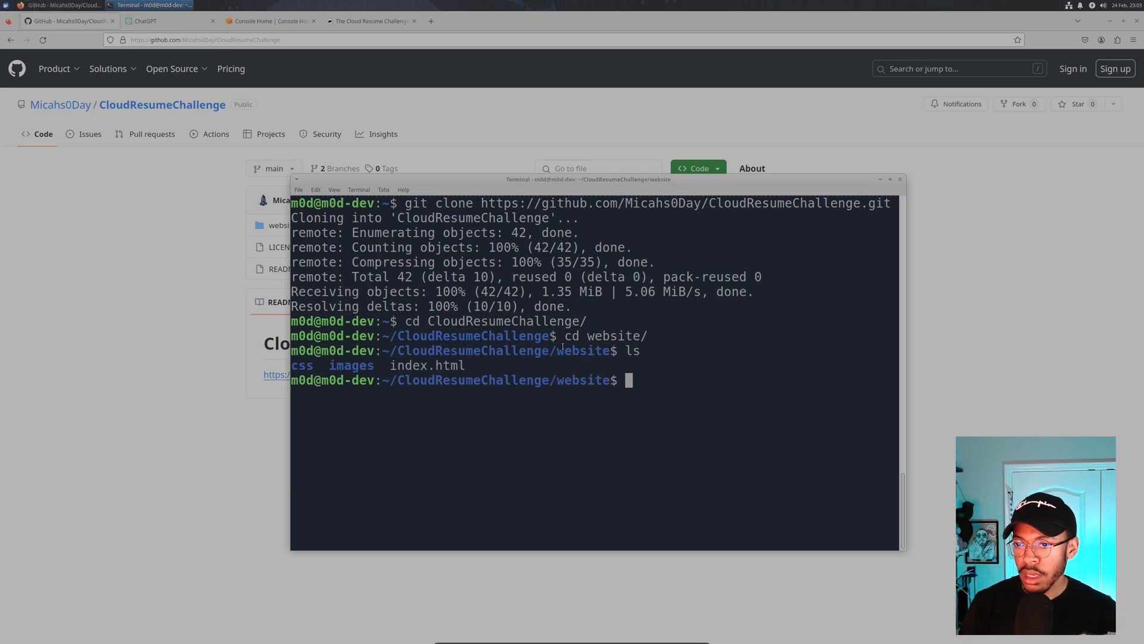
{"action": "left_click_drag", "start_coordinate": [429, 177], "coordinate": [489, 172]}
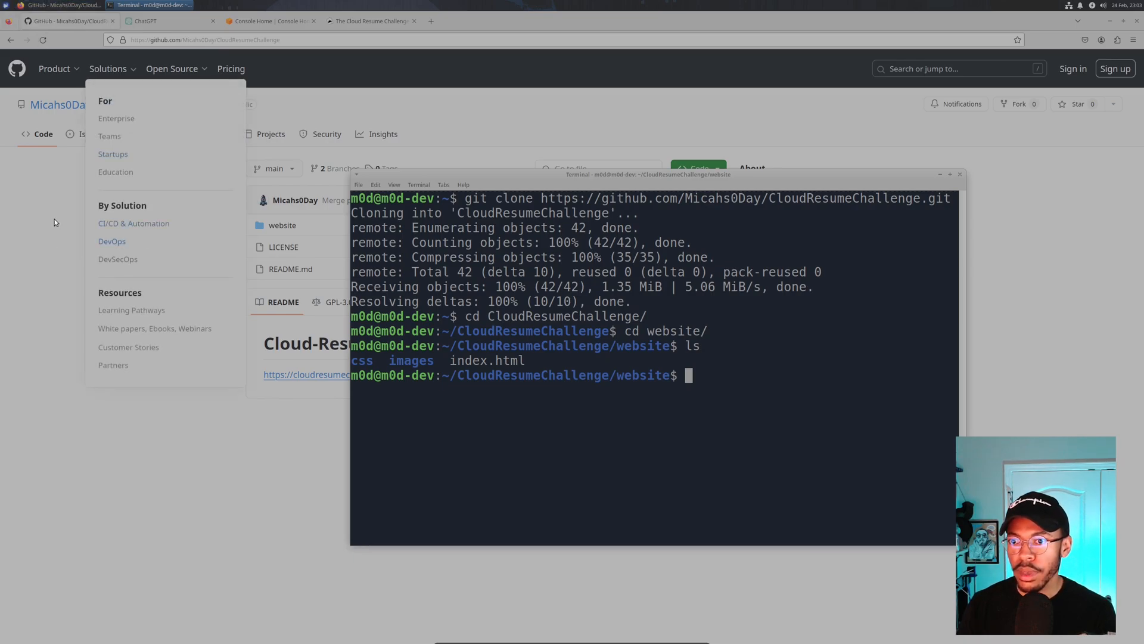
{"action": "left_click", "coordinate": [51, 202]}
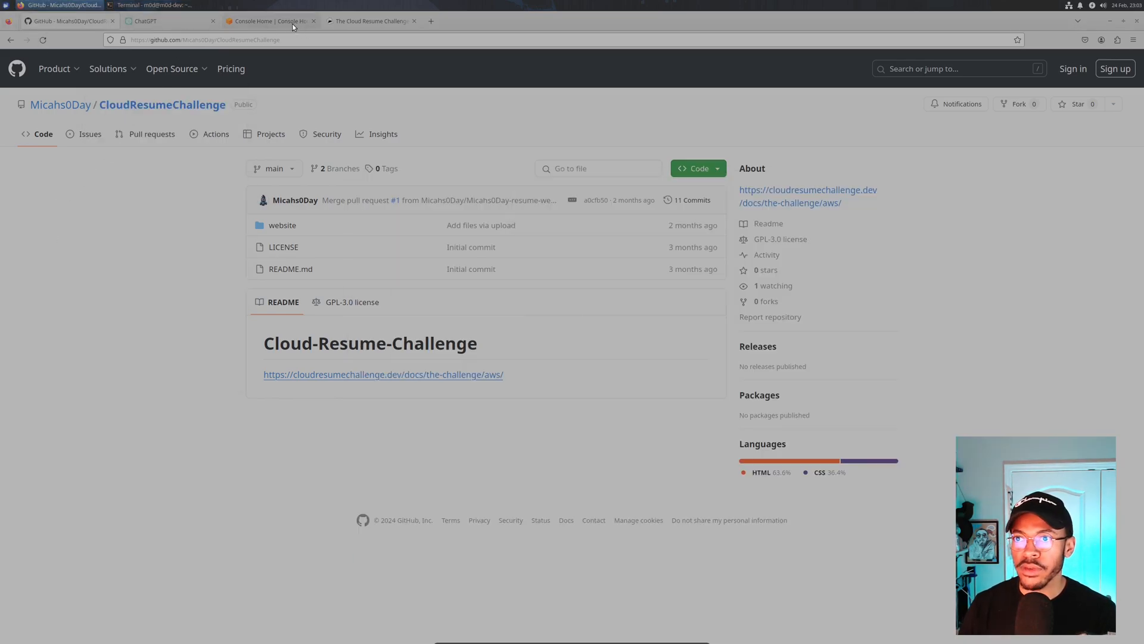
- Search Google in a new tab for site:github.com "html resume"
{"action": "left_click", "coordinate": [268, 22]}
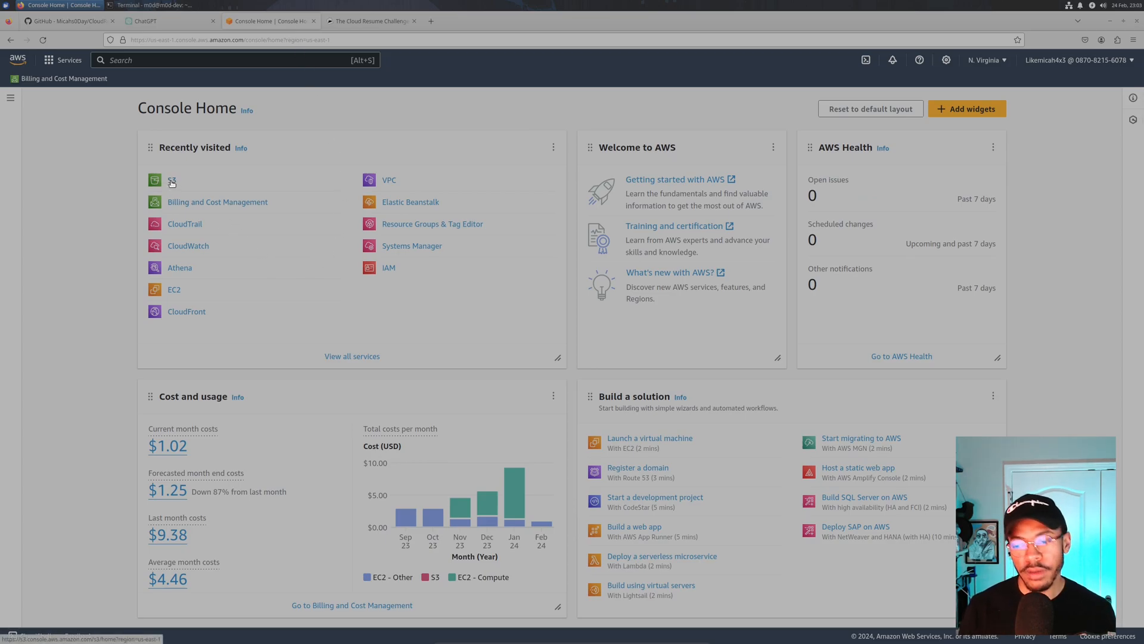
{"action": "left_click", "coordinate": [436, 19]}
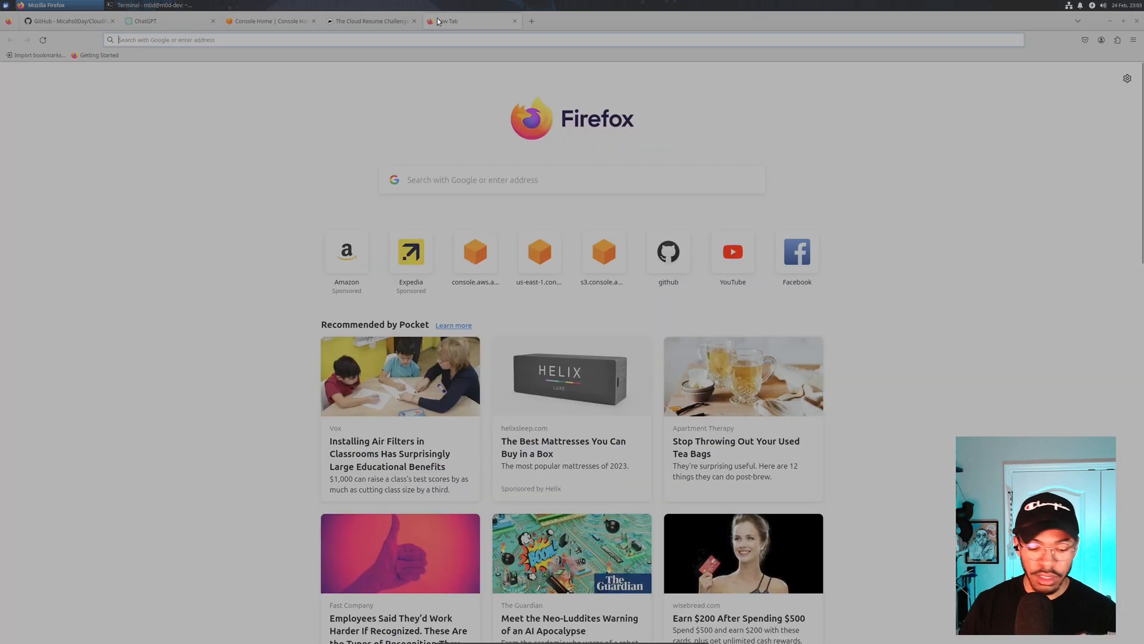
{"action": "type", "text": "goog"}
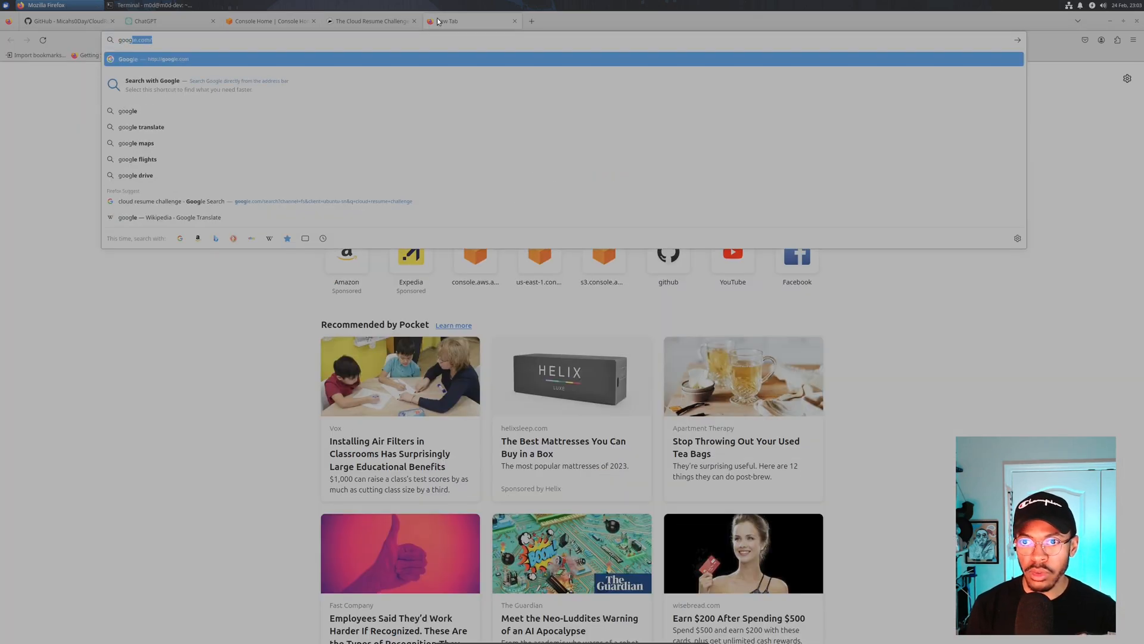
{"action": "key", "text": "Return"}
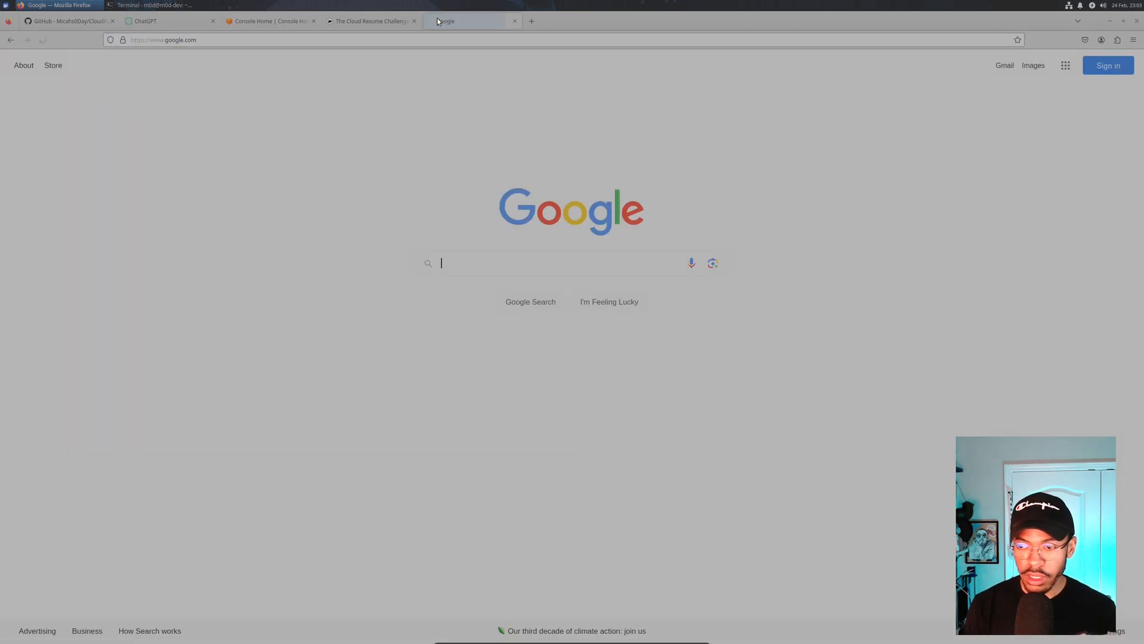
{"action": "type", "text": "github.com "}
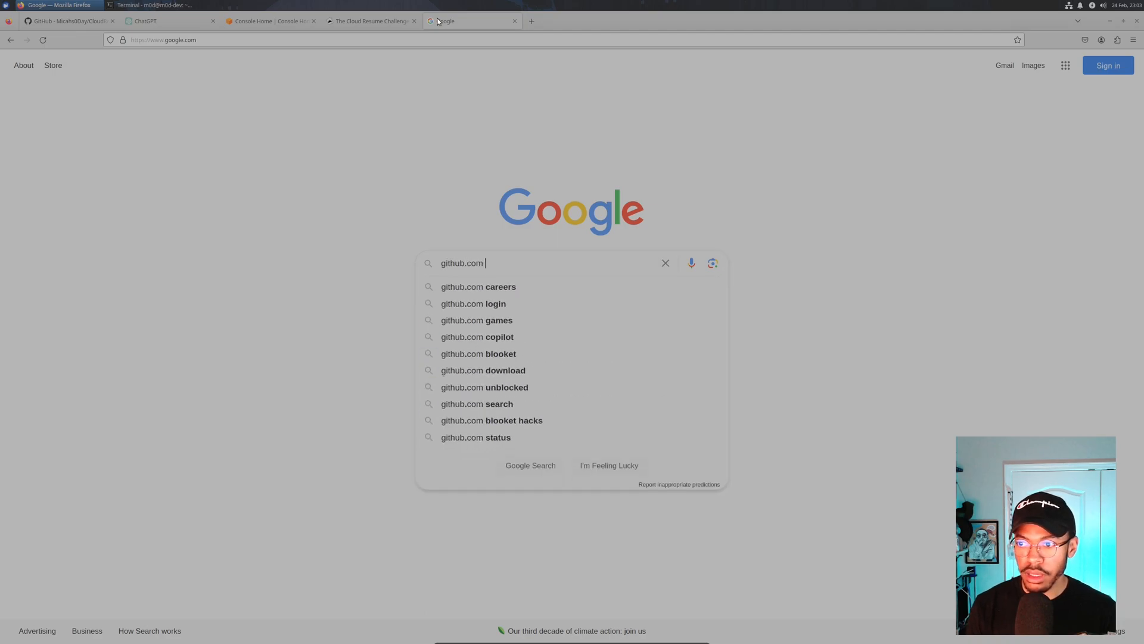
{"action": "type", "text": "site:"}
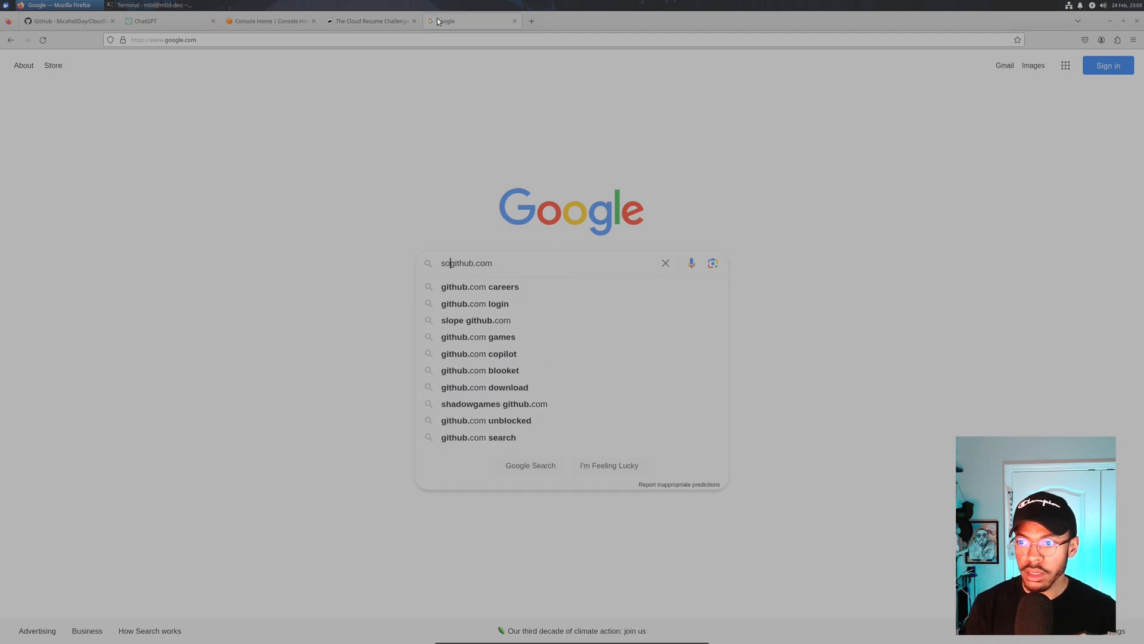
{"action": "key", "text": "BackSpace"}
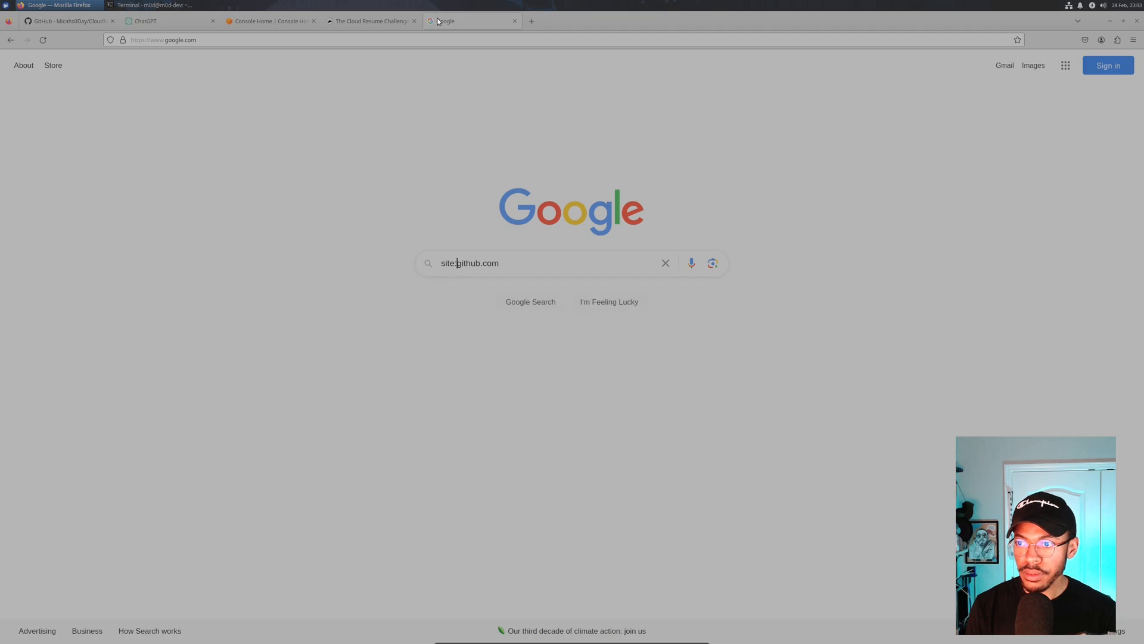
{"action": "type", "text": "\""}
{"action": "type", "text": "html resume"}
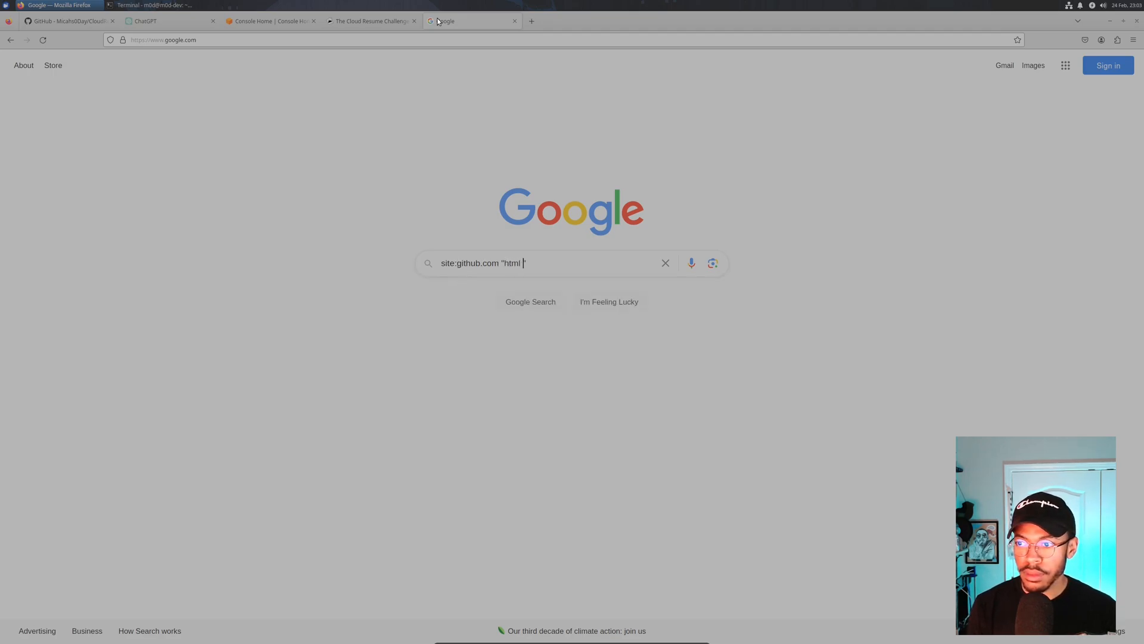
{"action": "key", "text": "Return"}
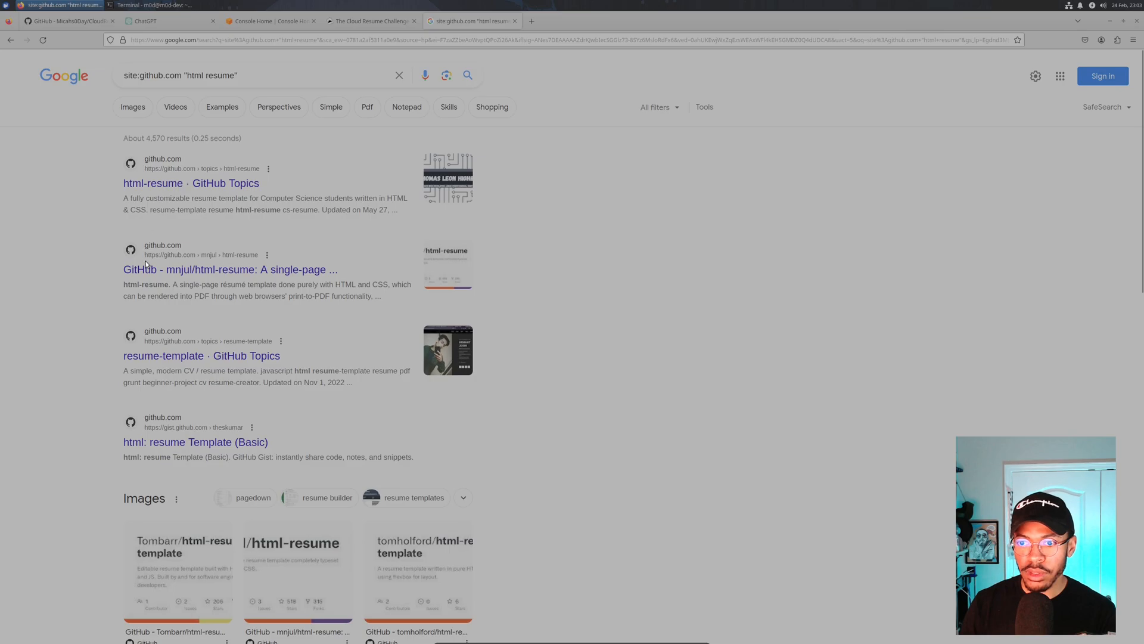
- Open the resume-template GitHub topic and pick the Portfolio repository from its list
{"action": "left_click", "coordinate": [208, 360]}
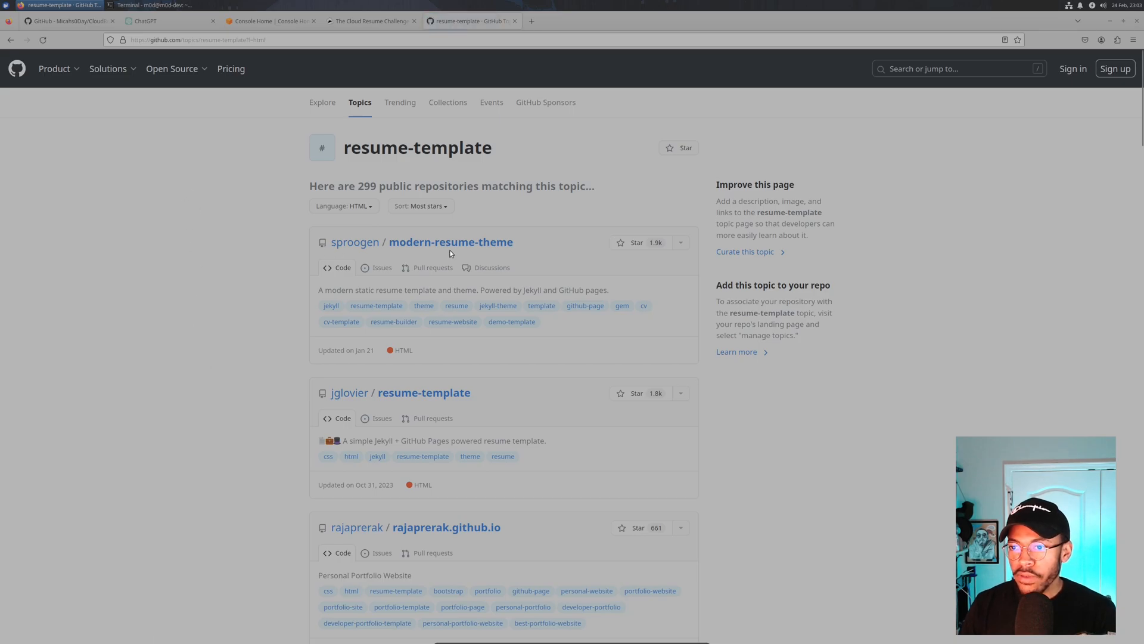
{"action": "scroll", "coordinate": [386, 249], "scroll_direction": "down", "scroll_amount": 5}
{"action": "scroll", "coordinate": [381, 234], "scroll_direction": "down", "scroll_amount": 4}
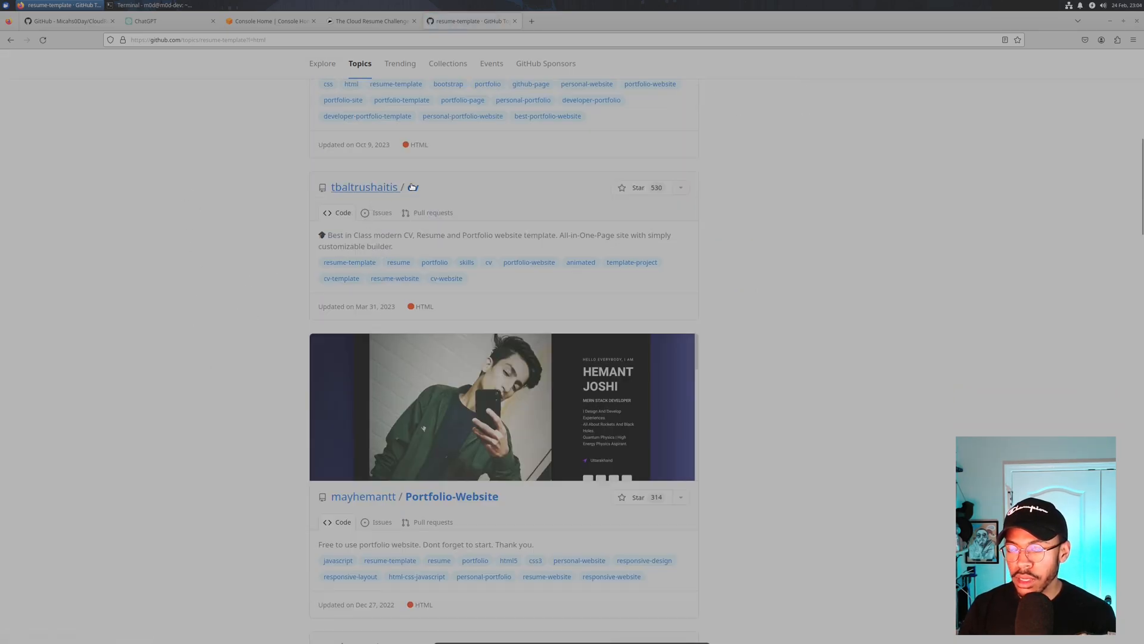
{"action": "scroll", "coordinate": [419, 492], "scroll_direction": "down", "scroll_amount": 15}
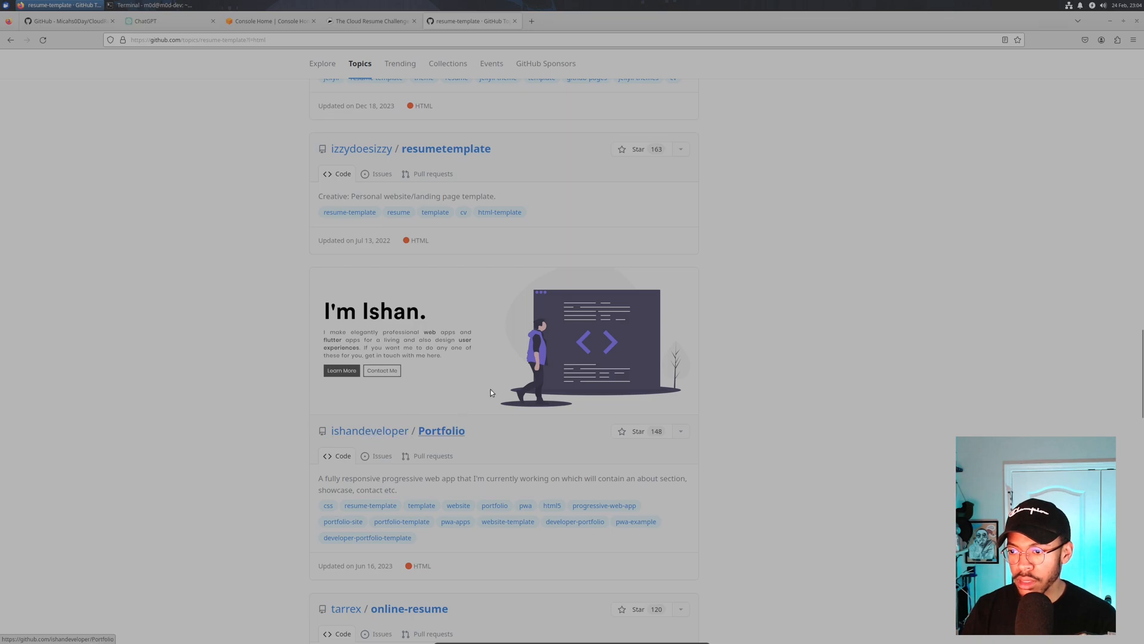
{"action": "left_click", "coordinate": [451, 436]}
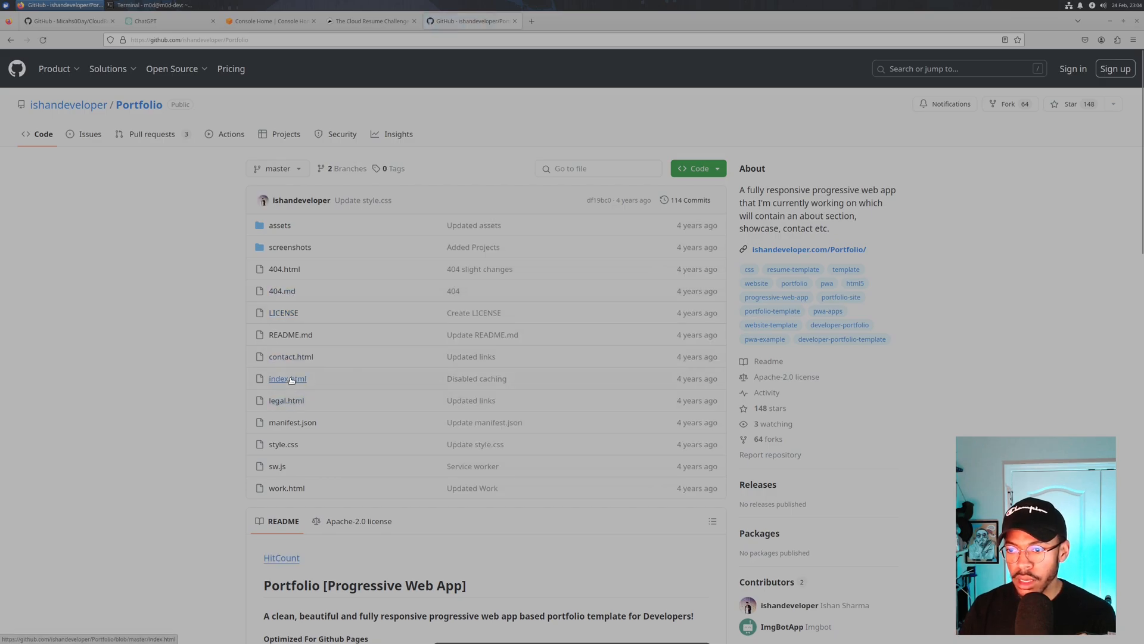
- Read through the Portfolio repository's index.html source code
{"action": "left_click", "coordinate": [291, 379]}
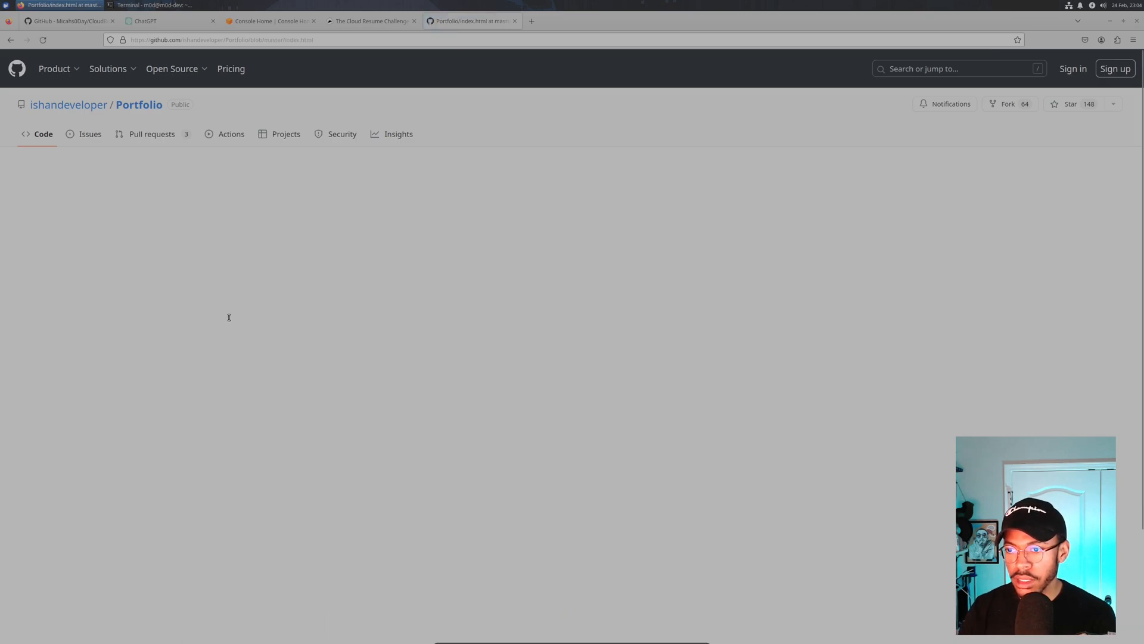
{"action": "scroll", "coordinate": [310, 317], "scroll_direction": "down", "scroll_amount": 2}
{"action": "scroll", "coordinate": [310, 317], "scroll_direction": "down", "scroll_amount": 5}
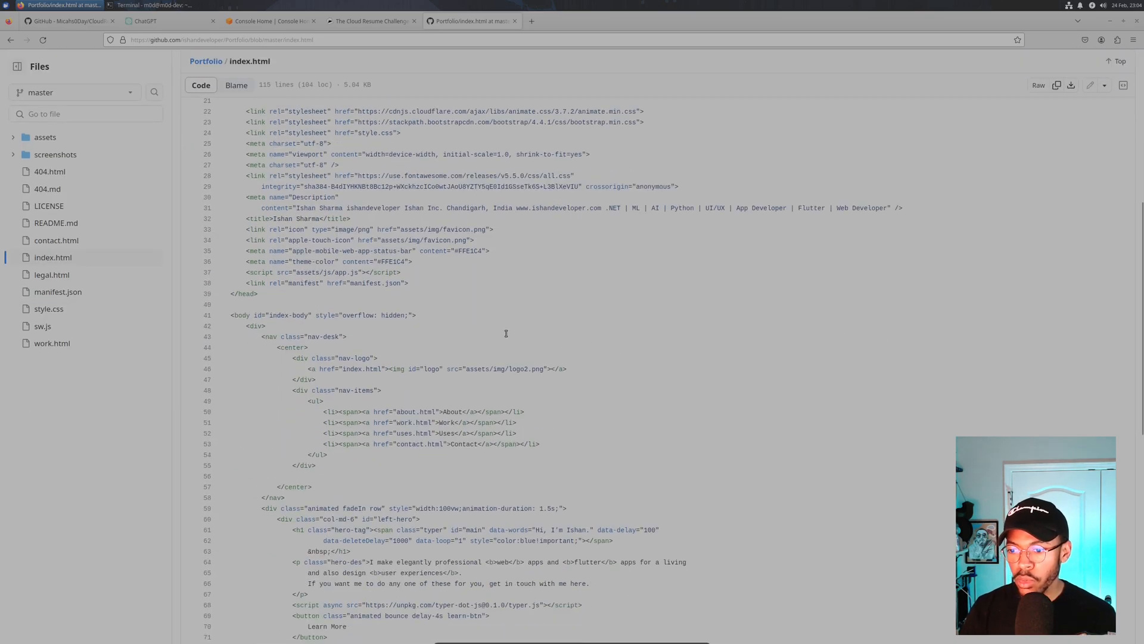
{"action": "scroll", "coordinate": [497, 322], "scroll_direction": "up", "scroll_amount": 1}
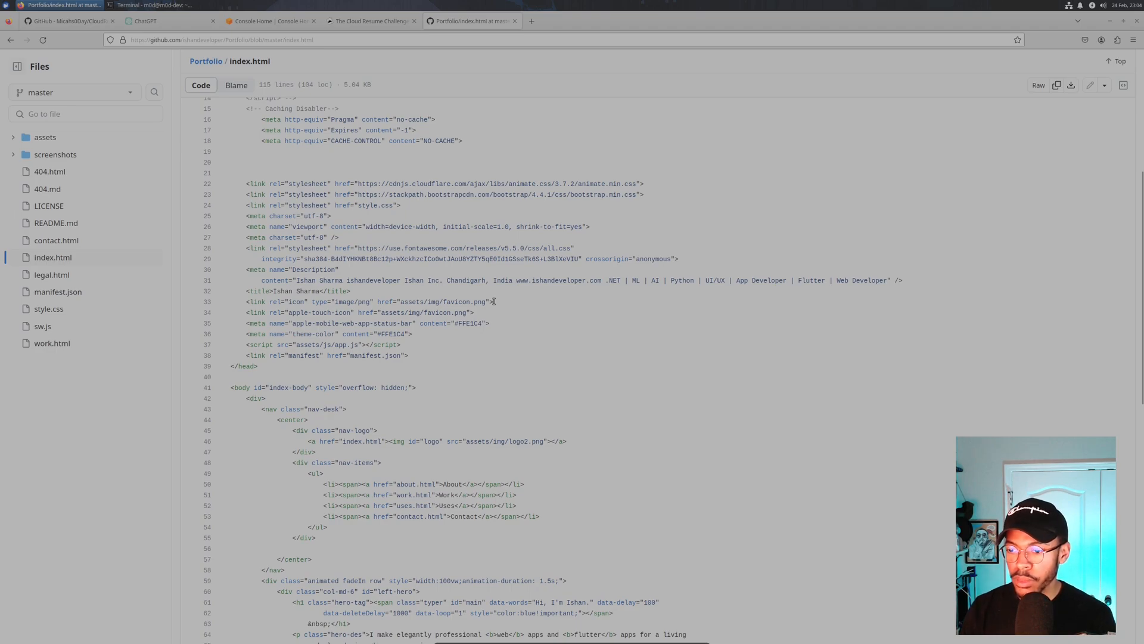
{"action": "scroll", "coordinate": [493, 300], "scroll_direction": "down", "scroll_amount": 5}
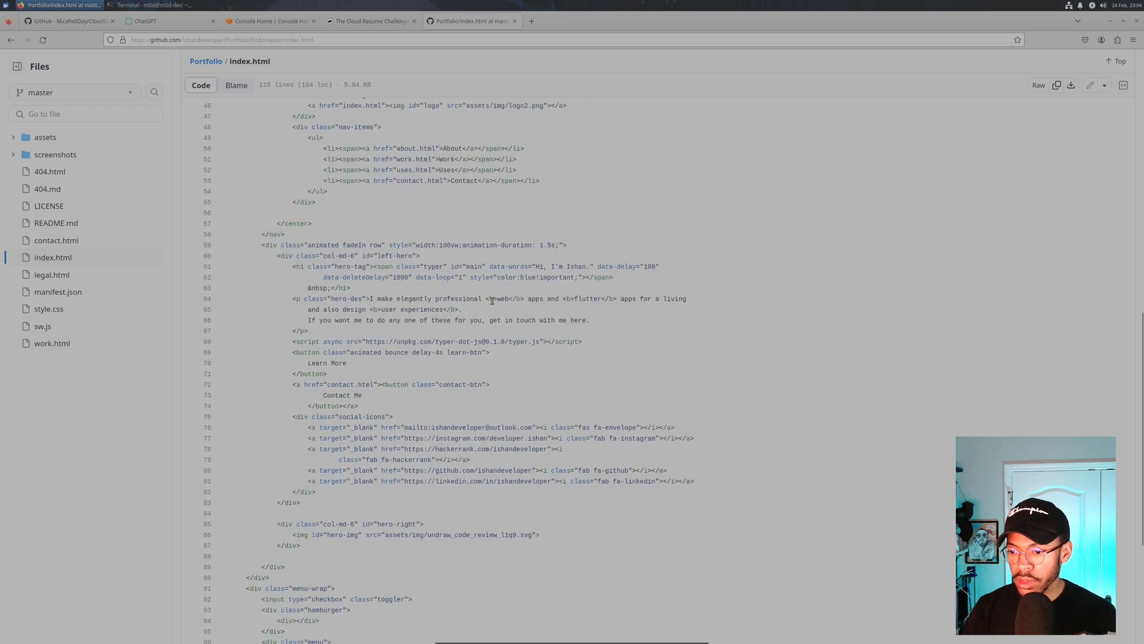
{"action": "scroll", "coordinate": [489, 300], "scroll_direction": "down", "scroll_amount": 1}
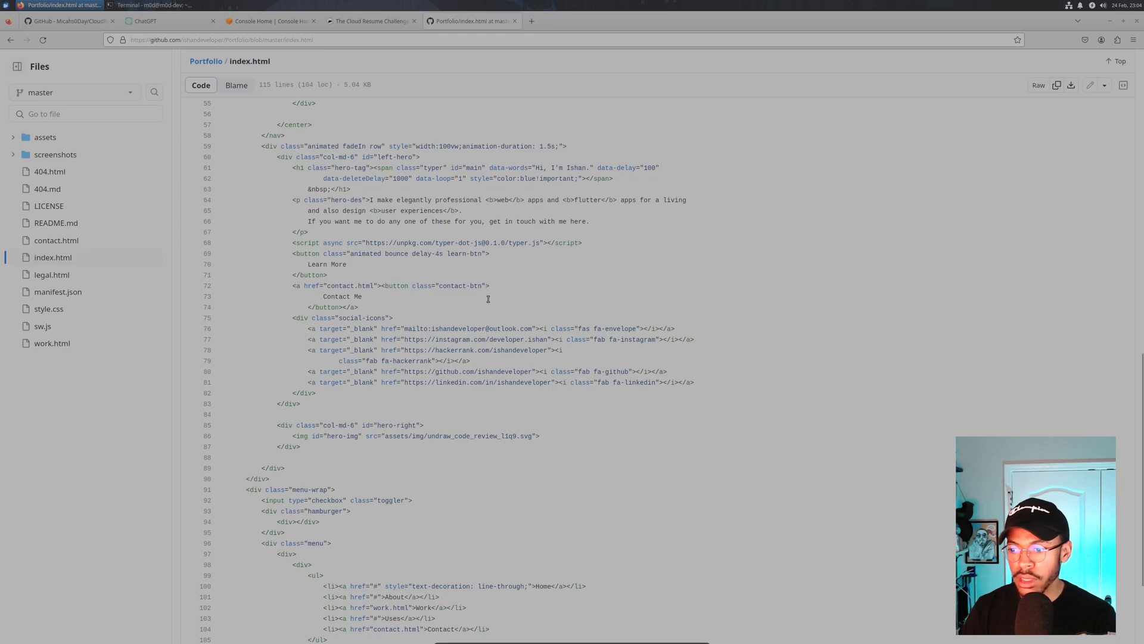
{"action": "scroll", "coordinate": [470, 285], "scroll_direction": "up", "scroll_amount": 15}
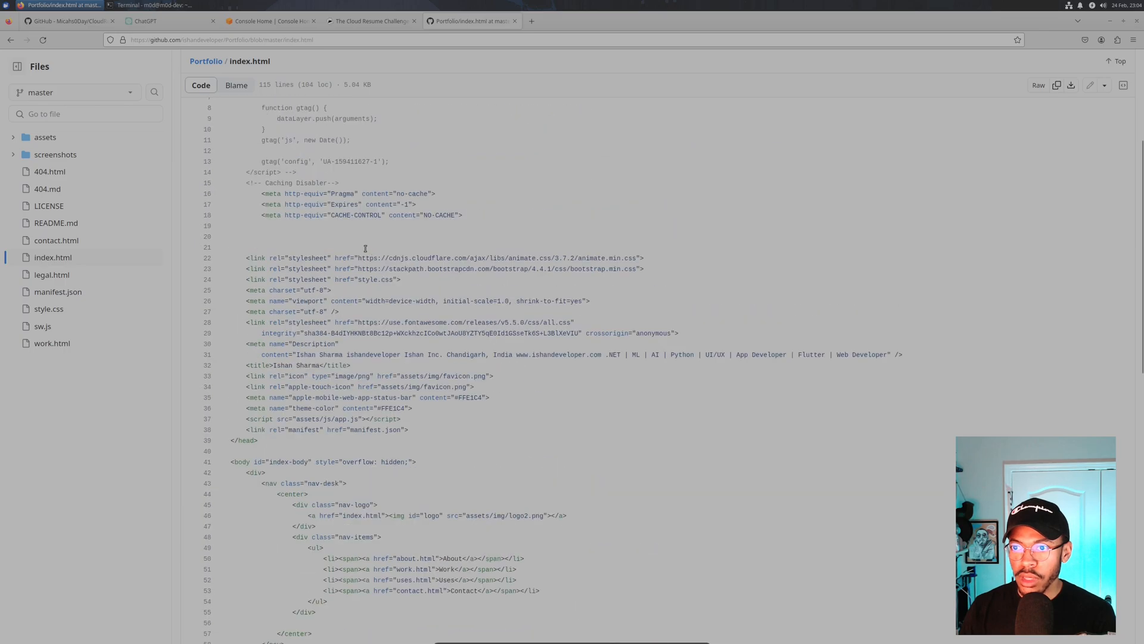
{"action": "scroll", "coordinate": [266, 189], "scroll_direction": "up", "scroll_amount": 6}
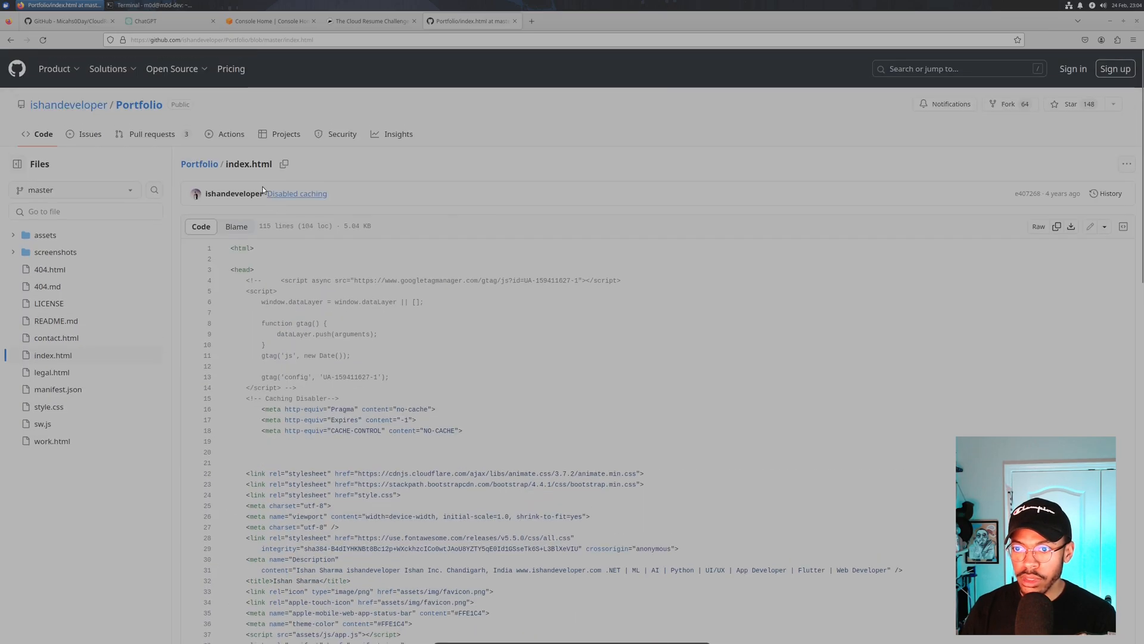
{"action": "scroll", "coordinate": [257, 381], "scroll_direction": "down", "scroll_amount": 4}
{"action": "scroll", "coordinate": [357, 417], "scroll_direction": "down", "scroll_amount": 3}
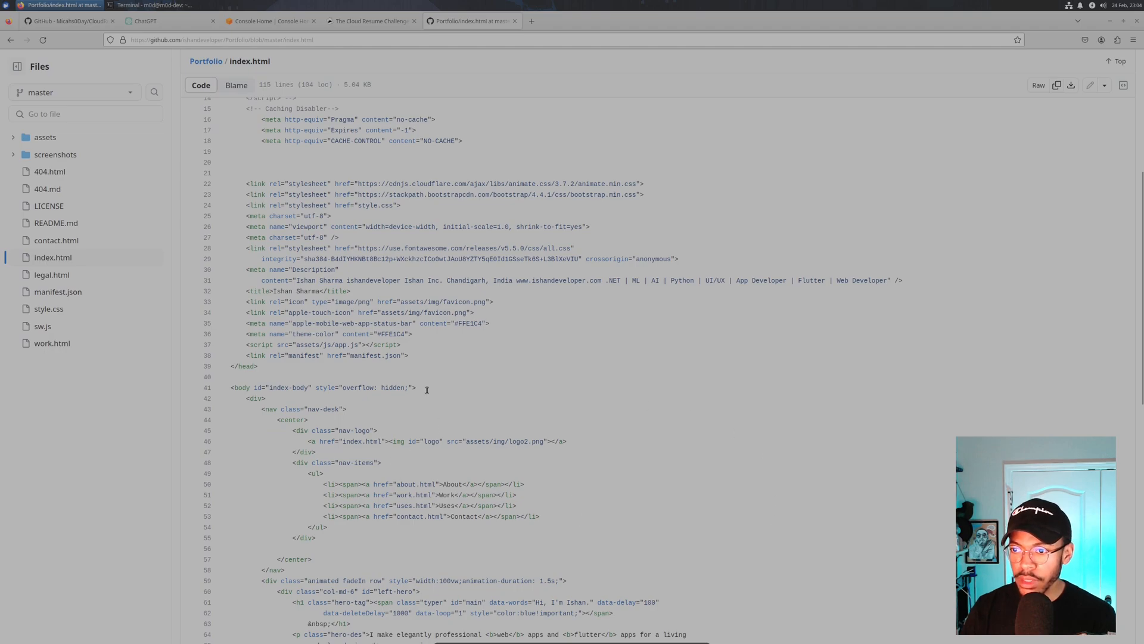
{"action": "left_click_drag", "start_coordinate": [461, 286], "coordinate": [566, 291]}
{"action": "left_click", "coordinate": [557, 324]}
{"action": "scroll", "coordinate": [449, 290], "scroll_direction": "down", "scroll_amount": 5}
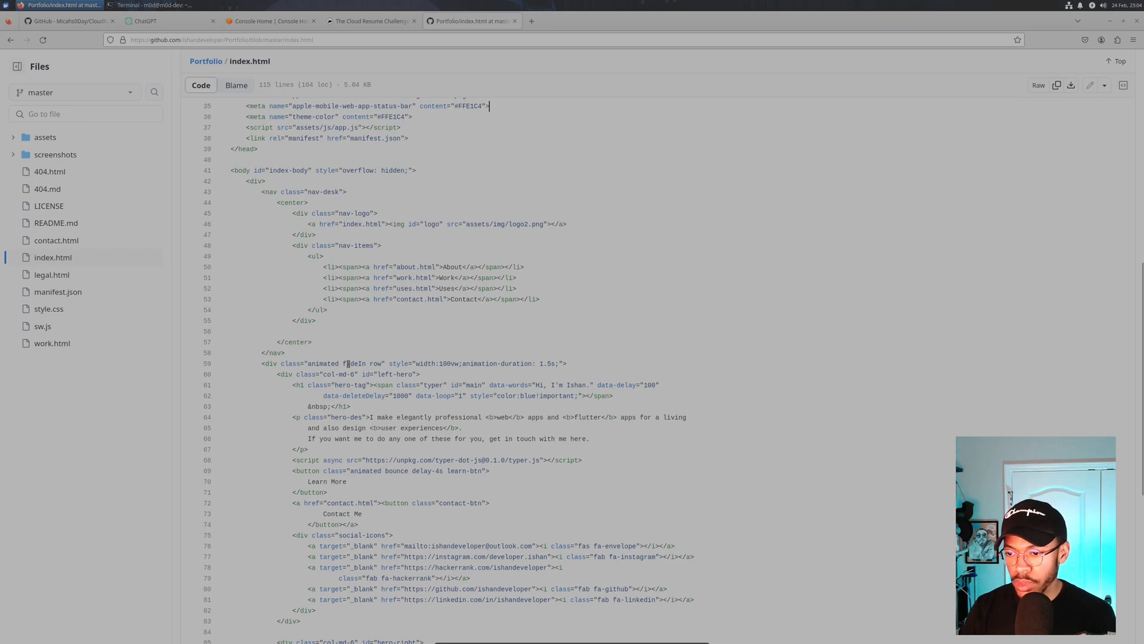
- Go back via the Portfolio repo page to the resume-template topic list and browse it
{"action": "key", "text": "alt+Left"}
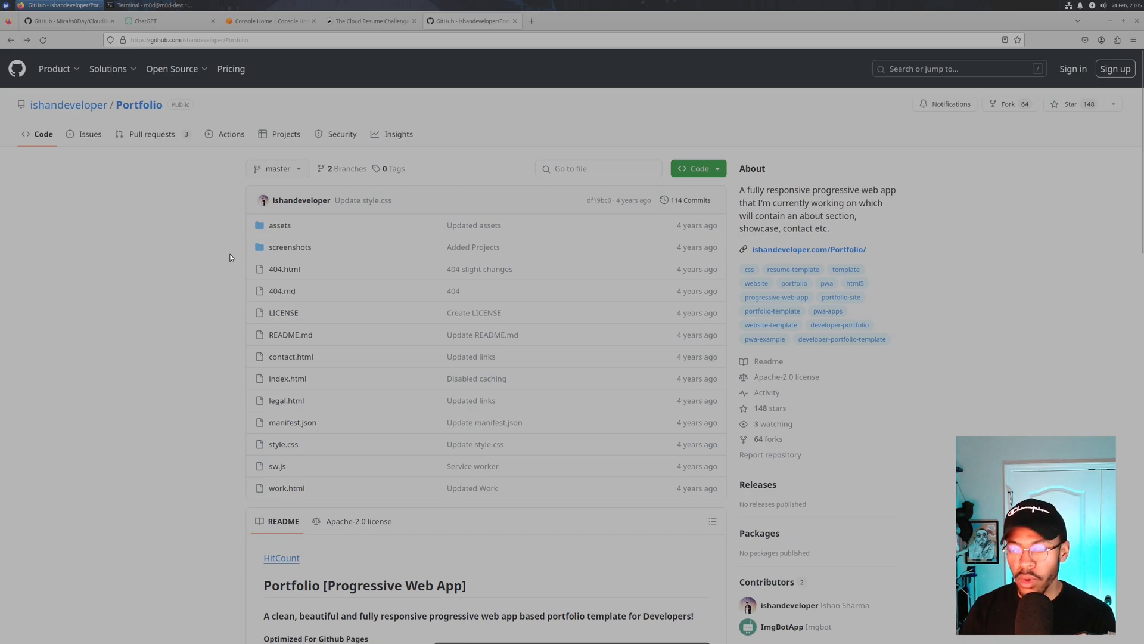
{"action": "left_click", "coordinate": [12, 41]}
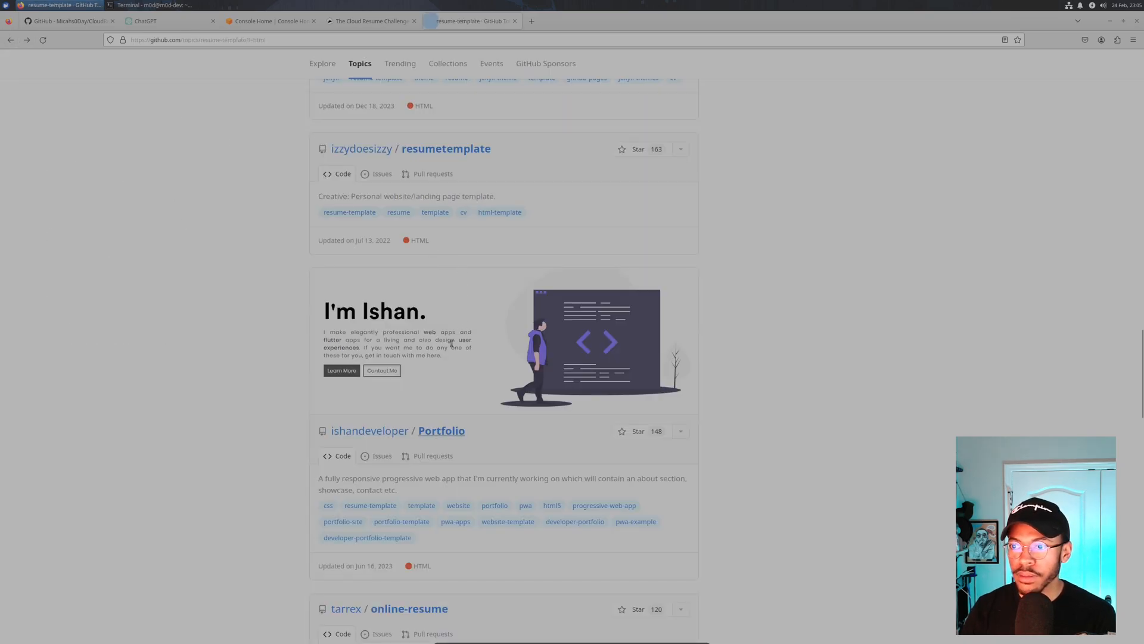
{"action": "scroll", "coordinate": [286, 352], "scroll_direction": "down", "scroll_amount": 5}
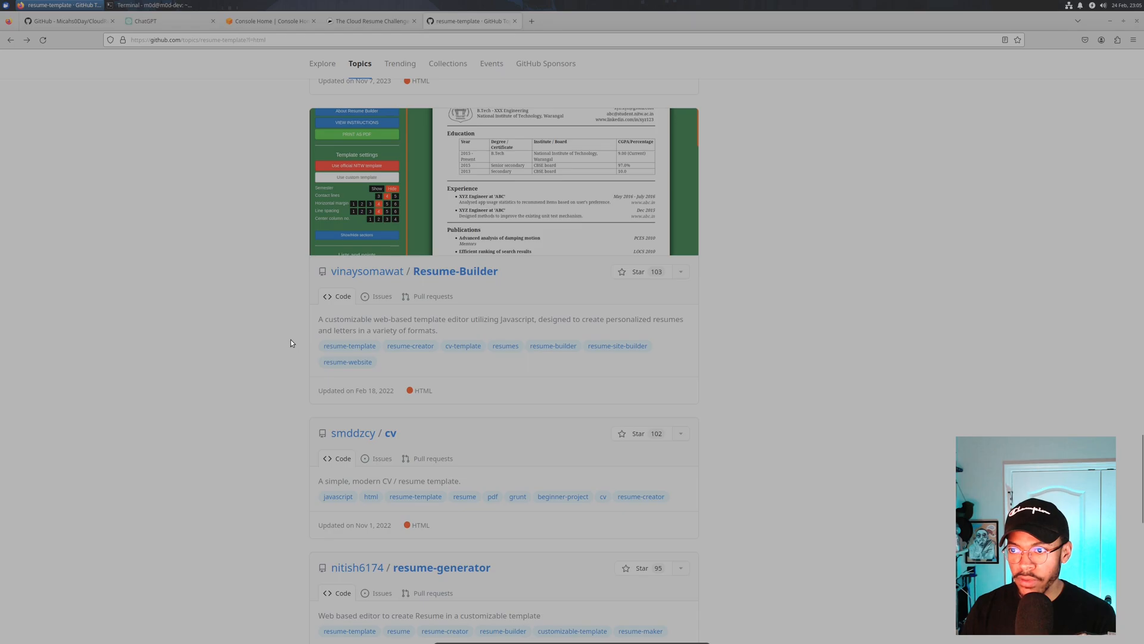
{"action": "scroll", "coordinate": [292, 343], "scroll_direction": "up", "scroll_amount": 5}
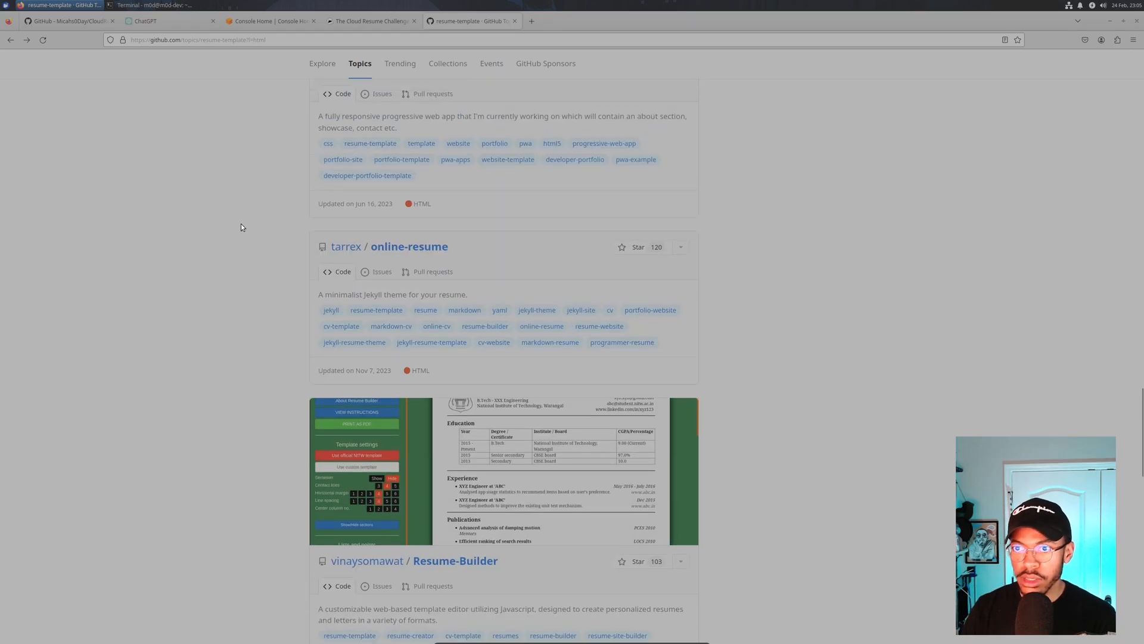
{"action": "scroll", "coordinate": [241, 227], "scroll_direction": "up", "scroll_amount": 4}
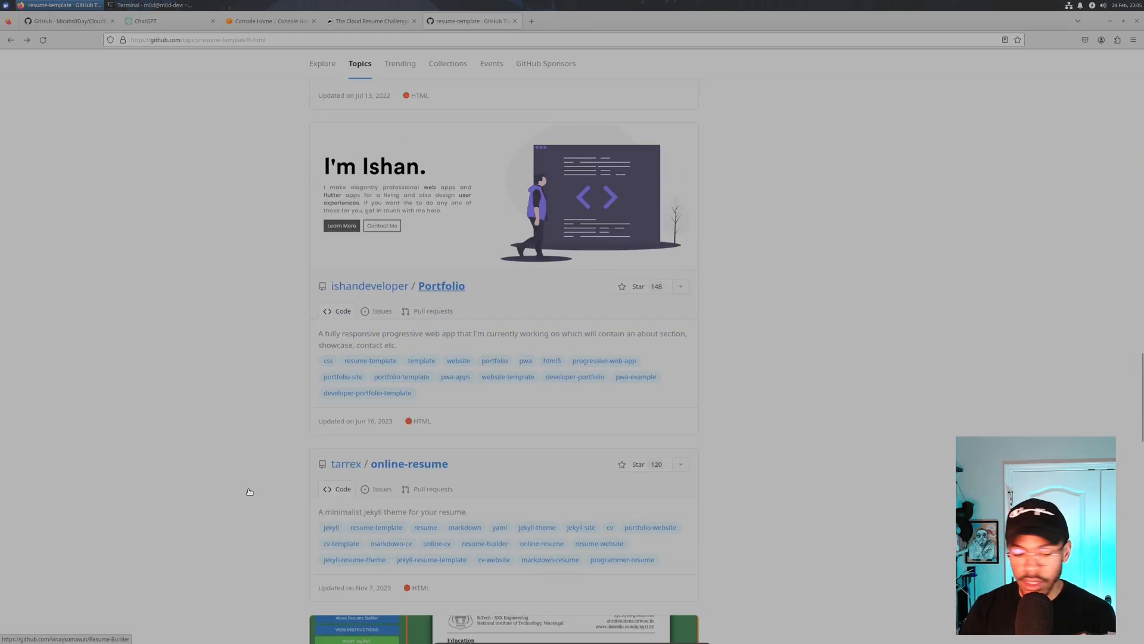
- Reposition Terminal showing the cloned website folder, then return to AWS Console Home
{"action": "key", "text": "alt+Tab"}
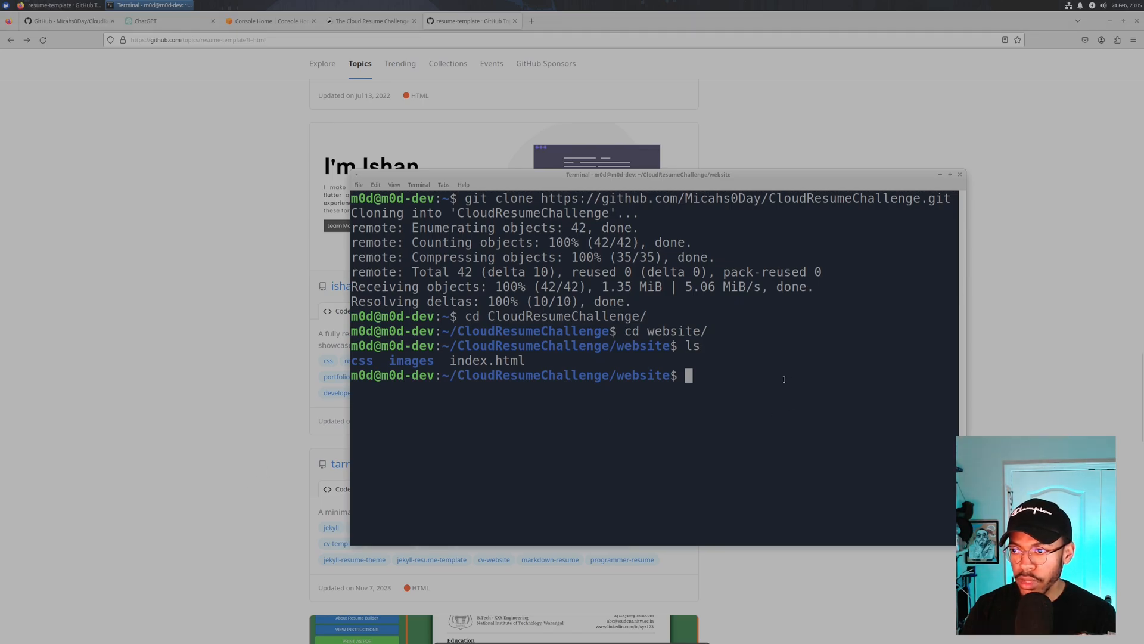
{"action": "left_click_drag", "start_coordinate": [587, 173], "coordinate": [432, 109]}
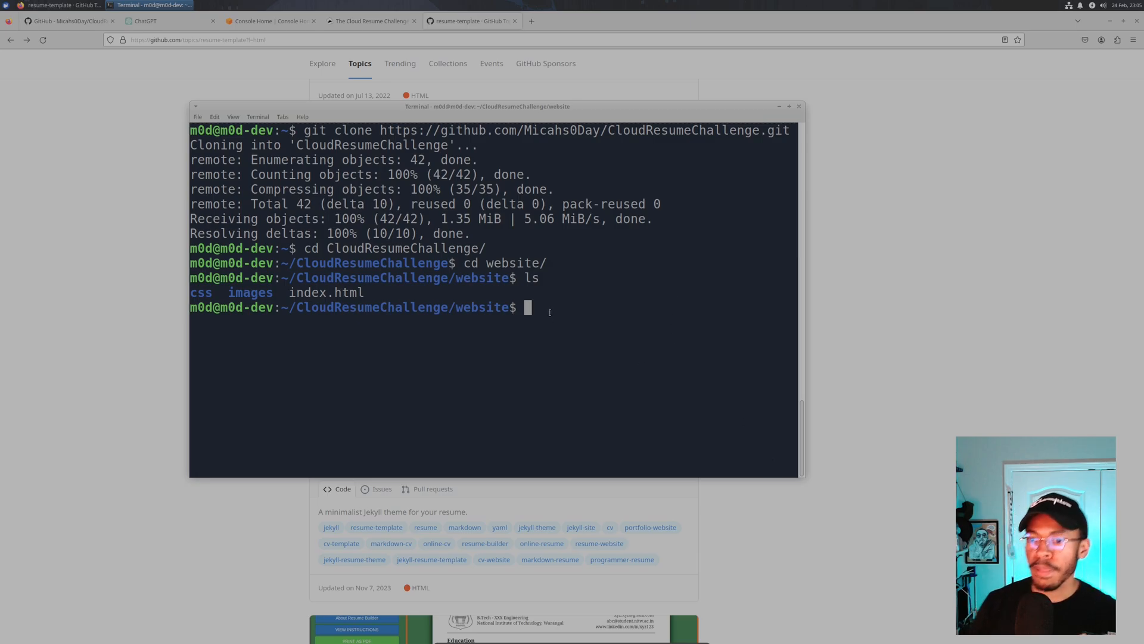
{"action": "left_click", "coordinate": [233, 22]}
- Start a new S3 bucket and name it m0d-website
{"action": "left_click", "coordinate": [175, 188]}
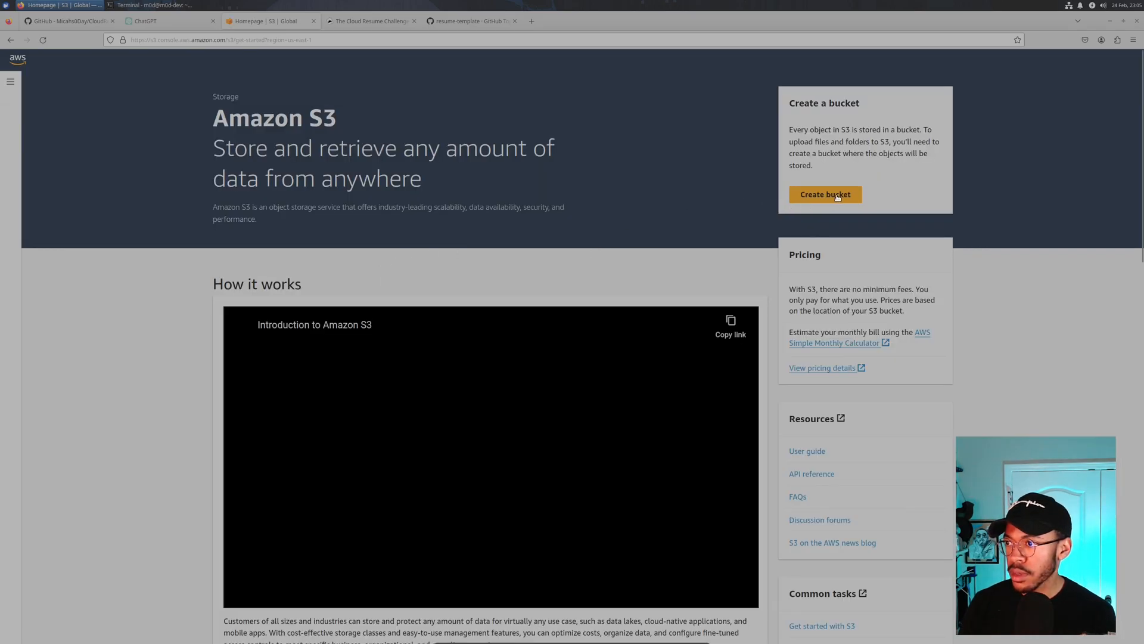
{"action": "left_click", "coordinate": [835, 196]}
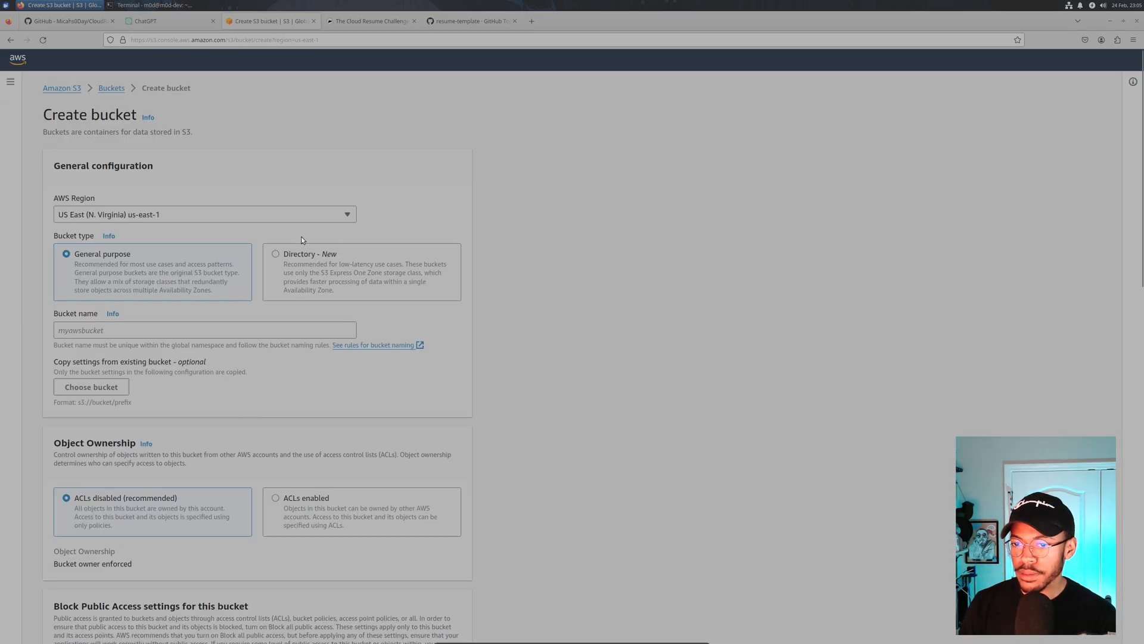
{"action": "left_click", "coordinate": [120, 330]}
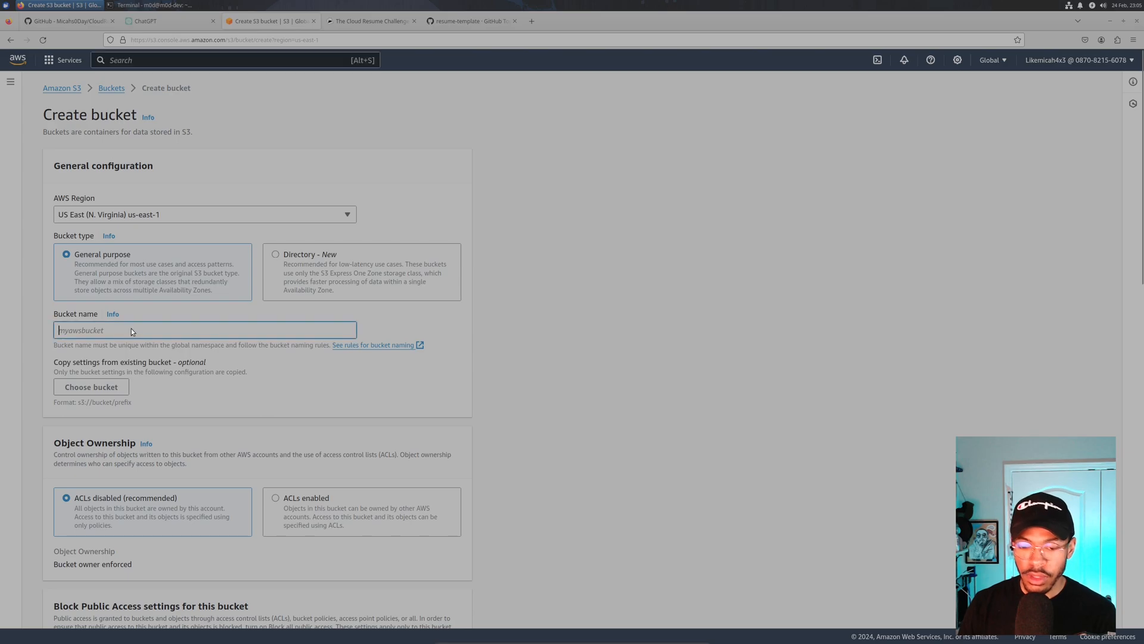
{"action": "type", "text": "m0d-website"}
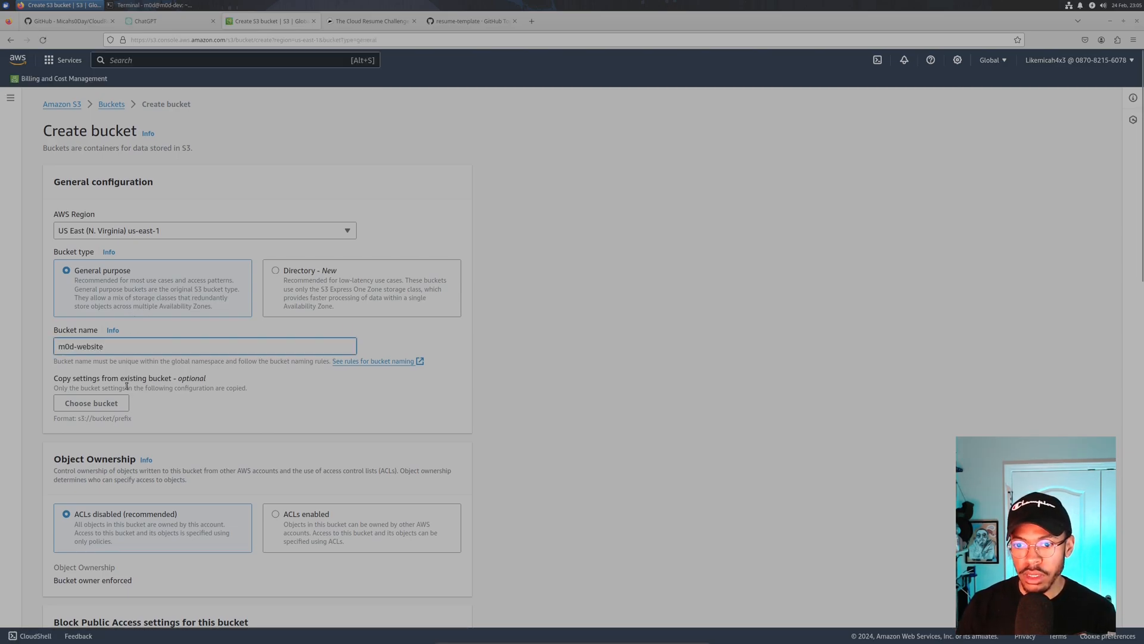
- Turn off Block all public access for the bucket
{"action": "scroll", "coordinate": [83, 364], "scroll_direction": "down", "scroll_amount": 4}
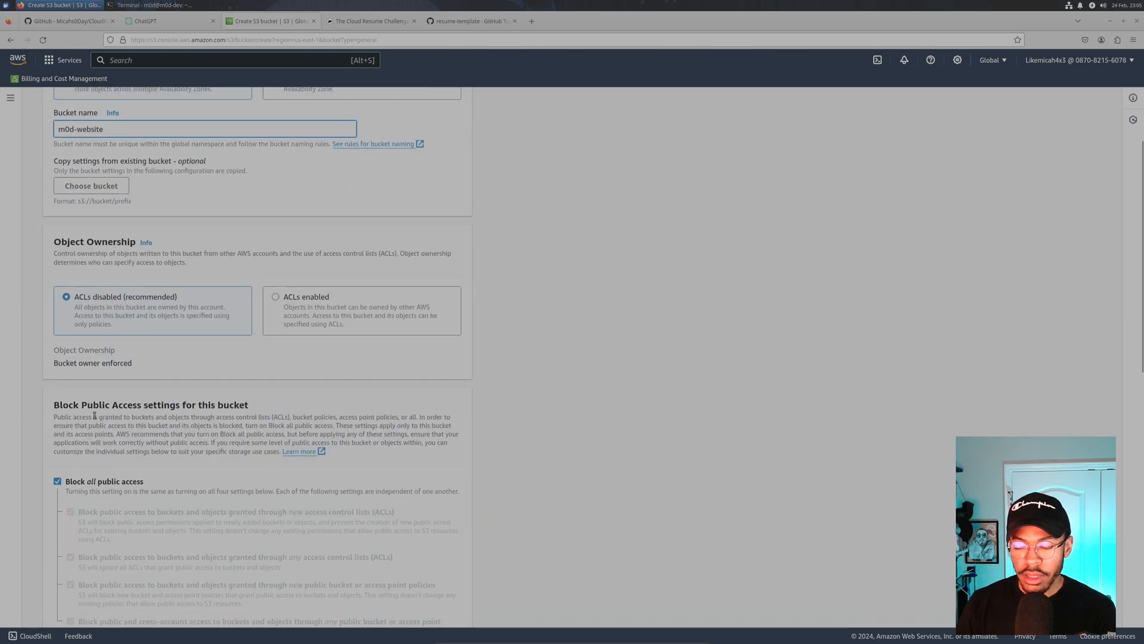
{"action": "scroll", "coordinate": [98, 306], "scroll_direction": "up", "scroll_amount": 4}
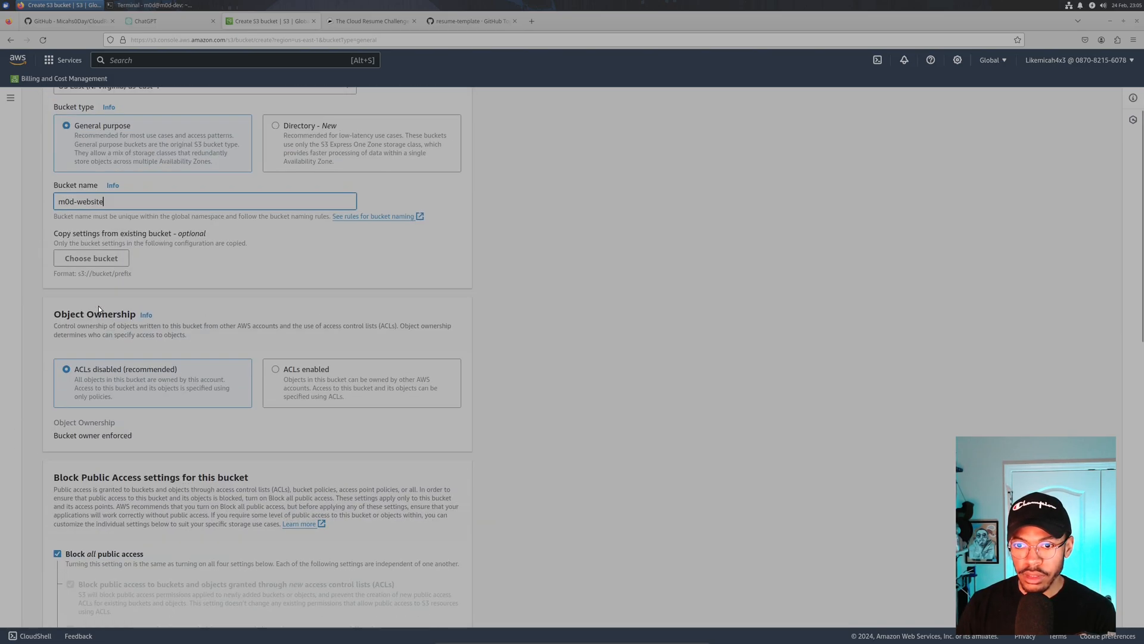
{"action": "scroll", "coordinate": [99, 306], "scroll_direction": "down", "scroll_amount": 8}
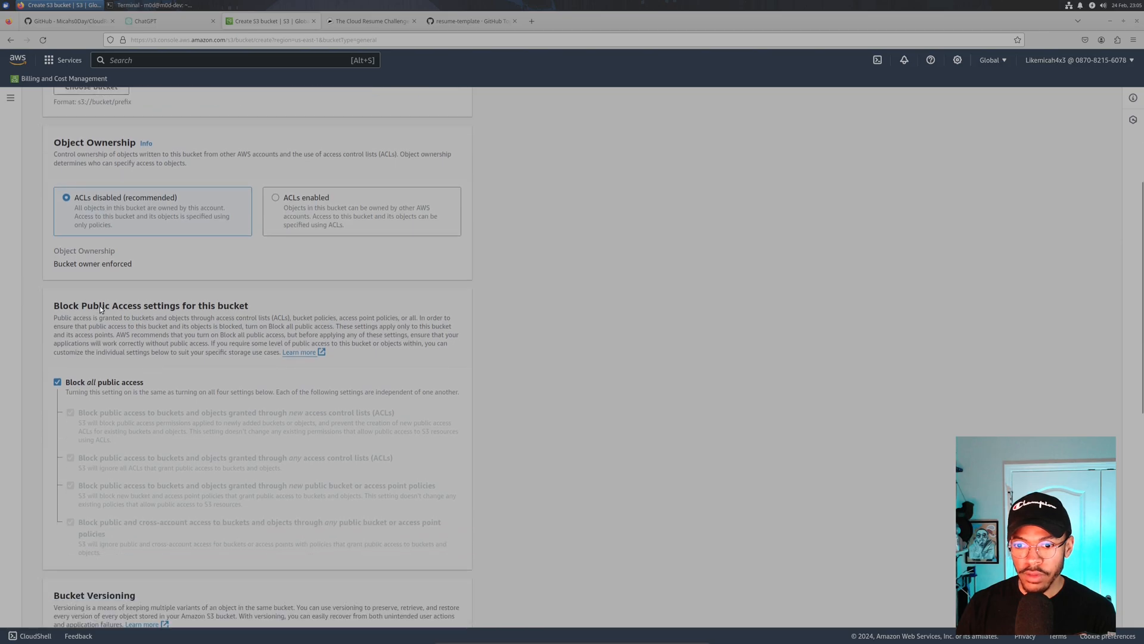
{"action": "scroll", "coordinate": [98, 305], "scroll_direction": "up", "scroll_amount": 2}
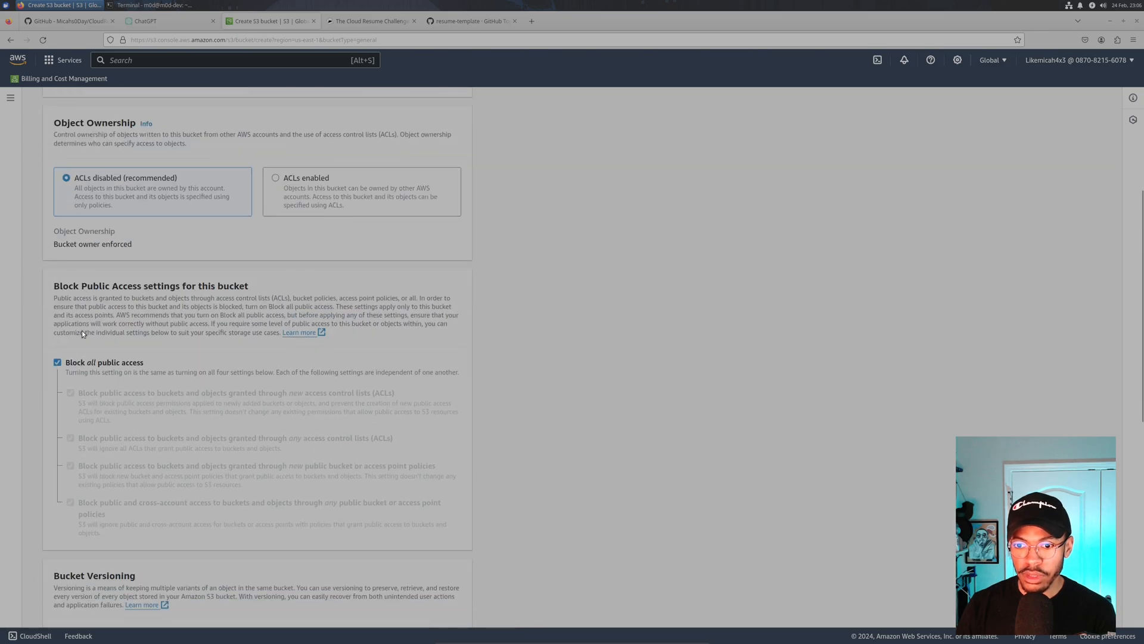
{"action": "left_click", "coordinate": [57, 335]}
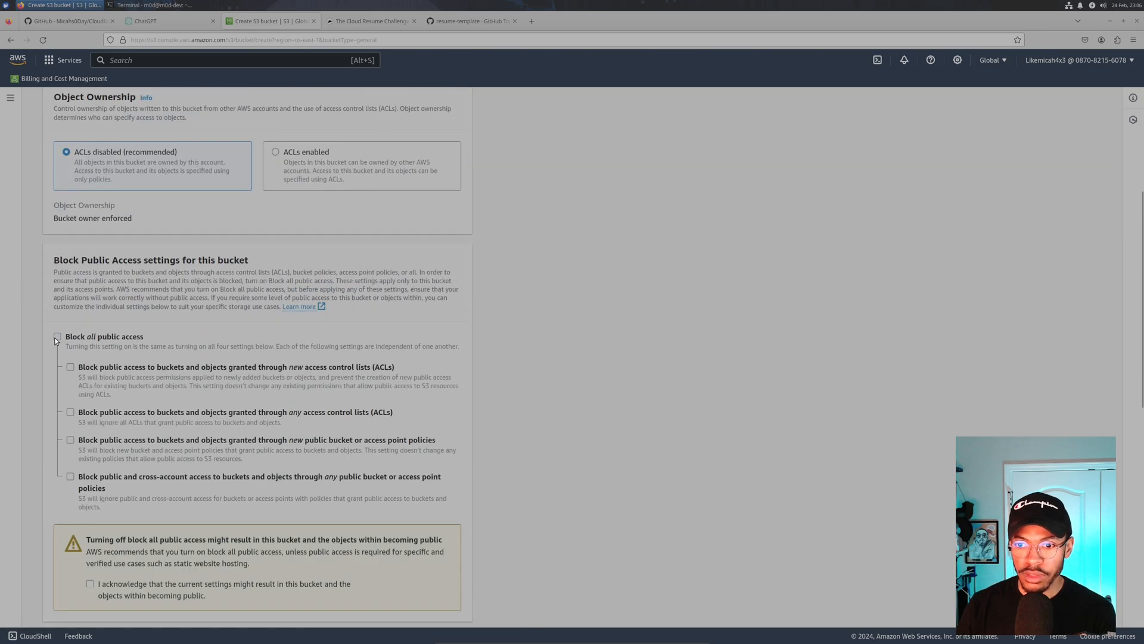
- Keep versioning disabled and SSE-S3 encryption, leaving Object Lock disabled under Advanced settings
{"action": "scroll", "coordinate": [33, 335], "scroll_direction": "down", "scroll_amount": 4}
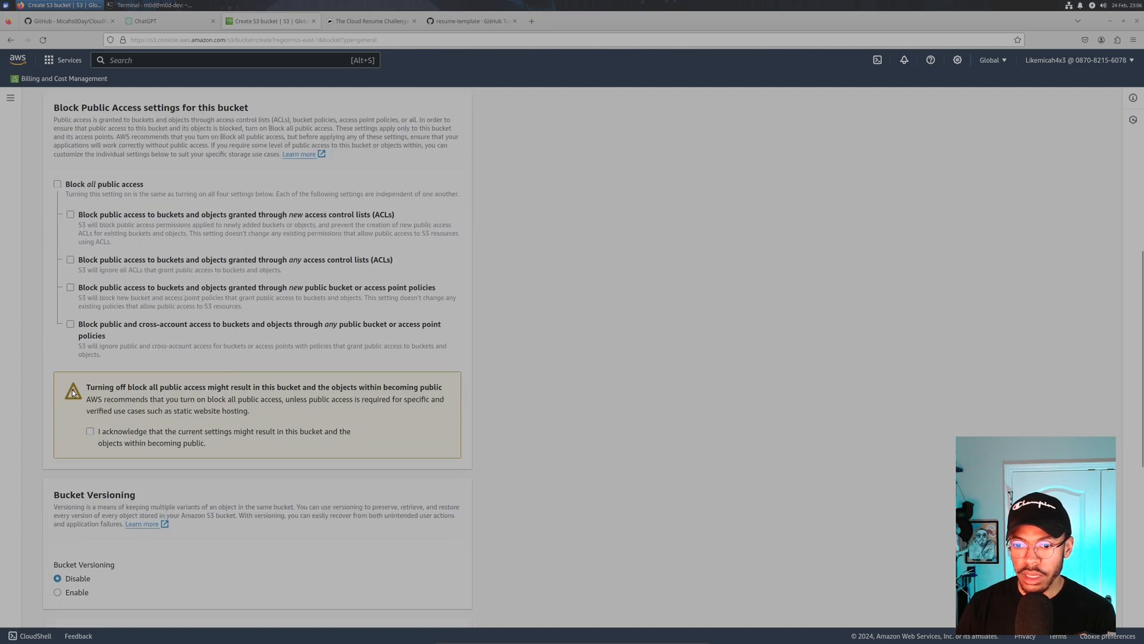
{"action": "scroll", "coordinate": [30, 328], "scroll_direction": "down", "scroll_amount": 1}
{"action": "scroll", "coordinate": [30, 327], "scroll_direction": "up", "scroll_amount": 5}
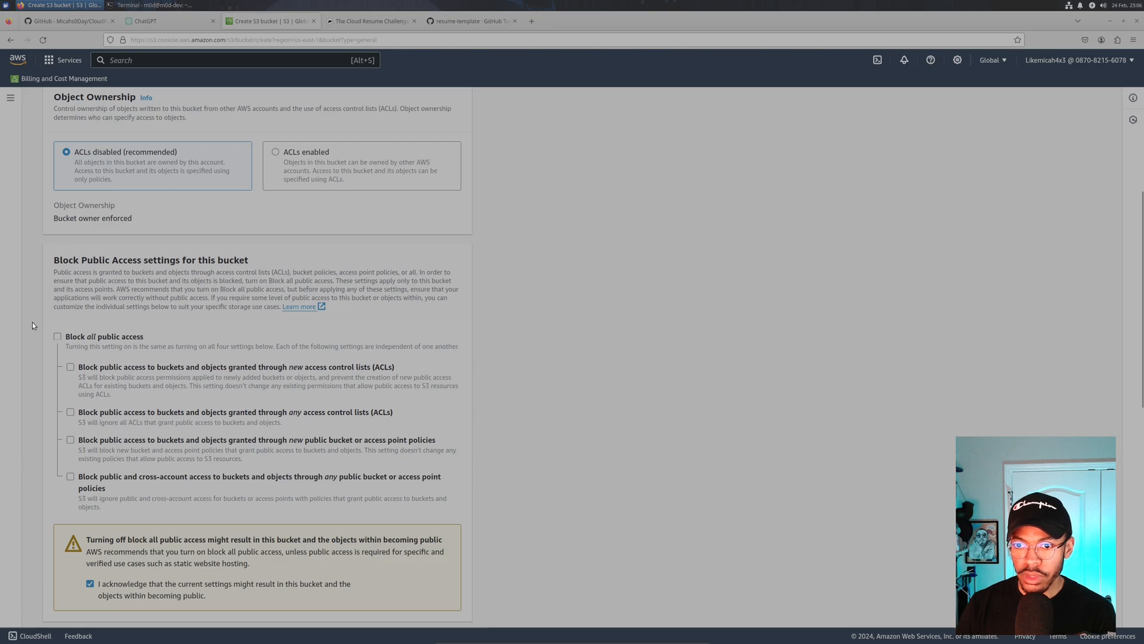
{"action": "scroll", "coordinate": [33, 326], "scroll_direction": "down", "scroll_amount": 5}
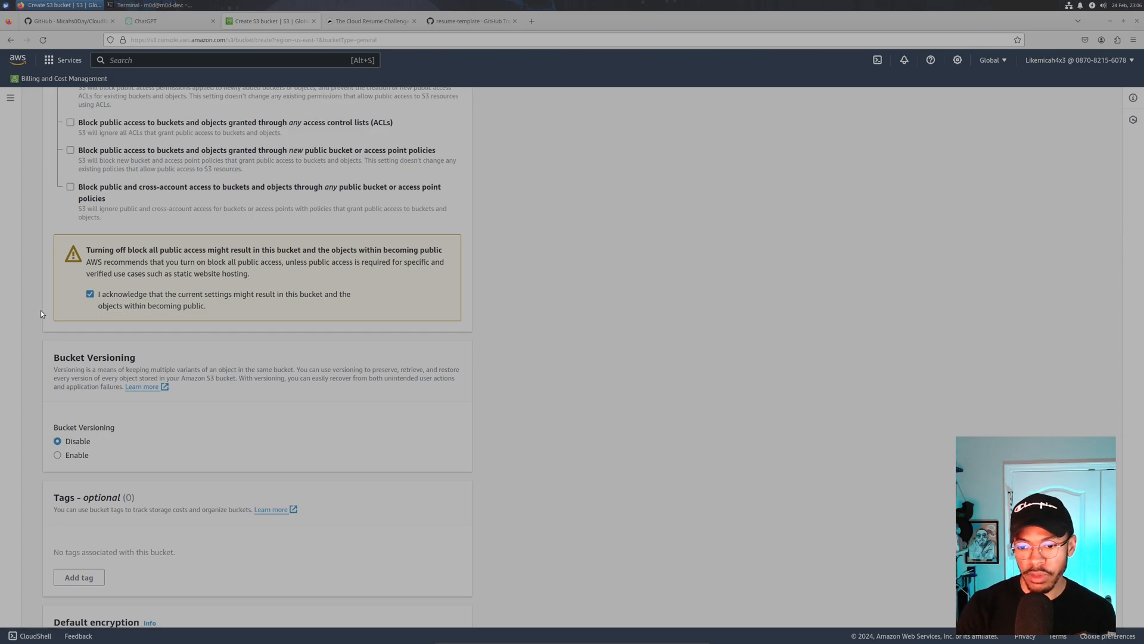
{"action": "scroll", "coordinate": [75, 250], "scroll_direction": "down", "scroll_amount": 4}
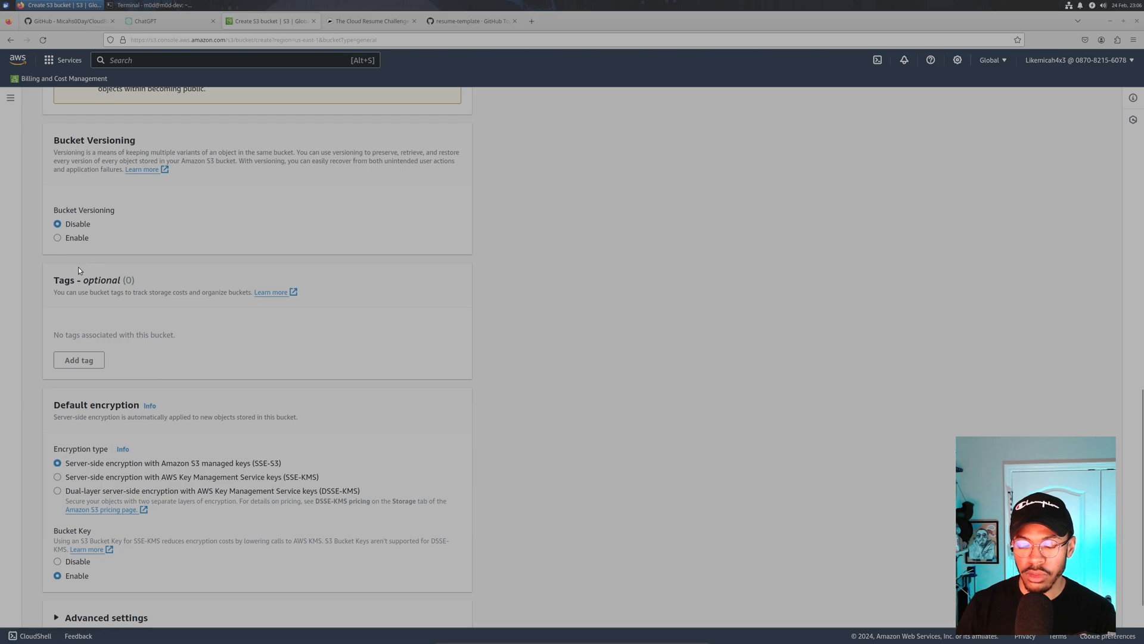
{"action": "scroll", "coordinate": [66, 302], "scroll_direction": "down", "scroll_amount": 2}
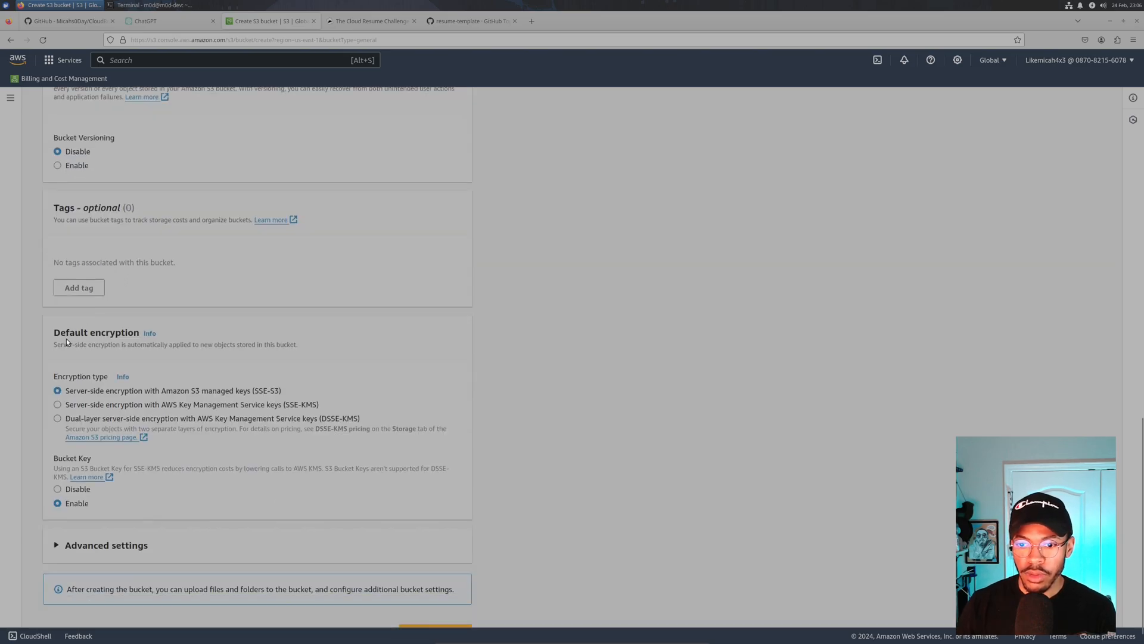
{"action": "left_click", "coordinate": [77, 520]}
{"action": "scroll", "coordinate": [78, 390], "scroll_direction": "down", "scroll_amount": 3}
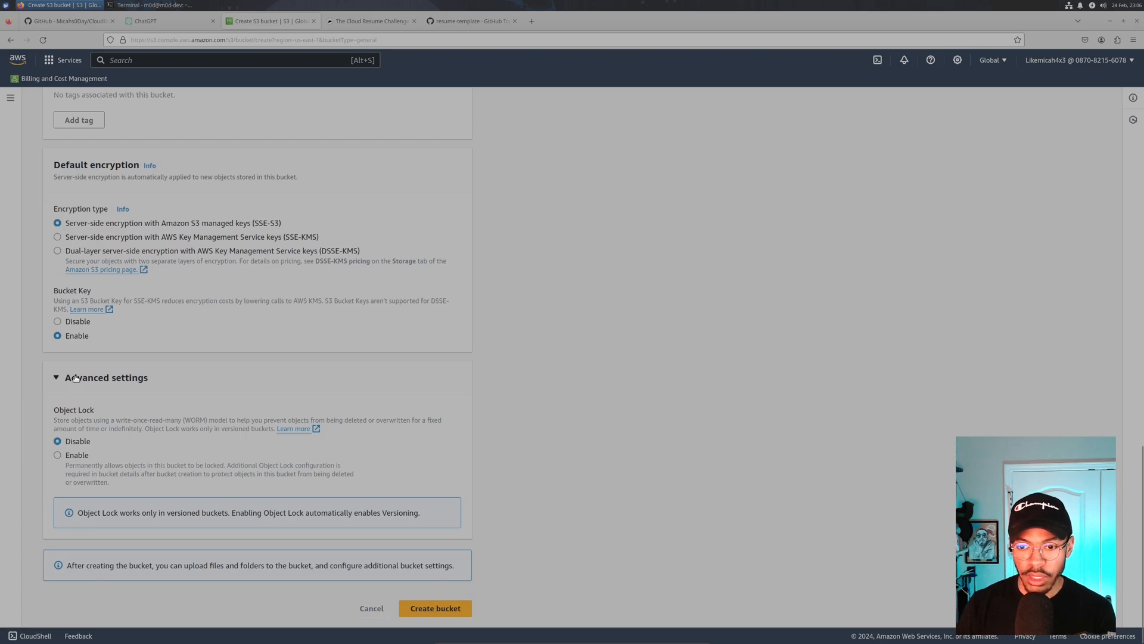
- Create the m0d-website bucket, open it and begin an upload
{"action": "left_click", "coordinate": [433, 610]}
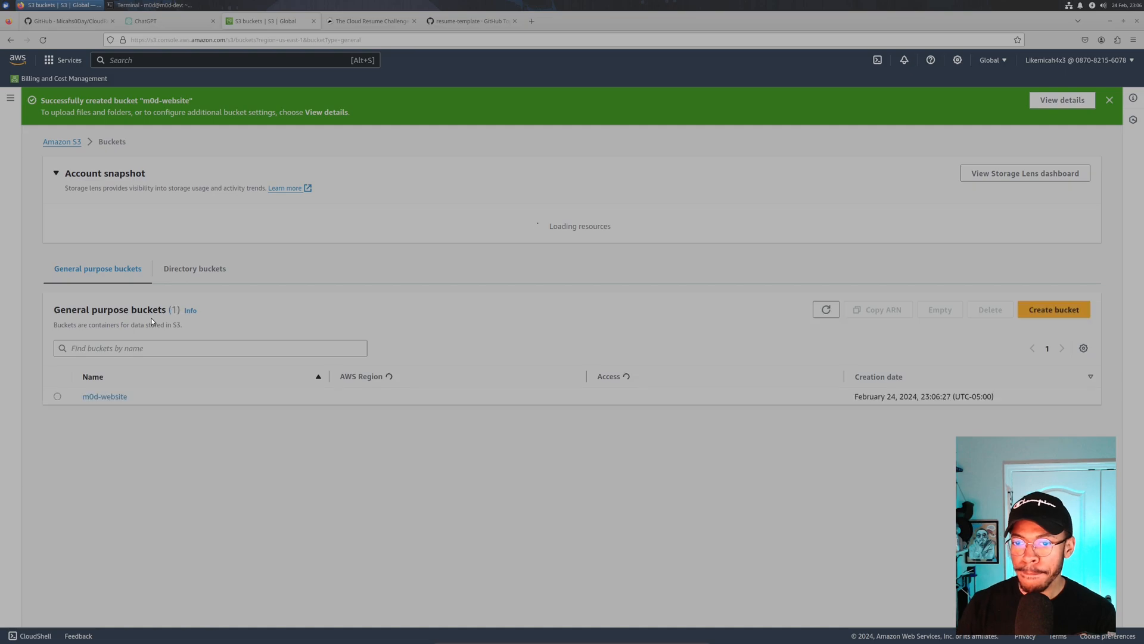
{"action": "left_click", "coordinate": [104, 400]}
{"action": "left_click", "coordinate": [554, 344]}
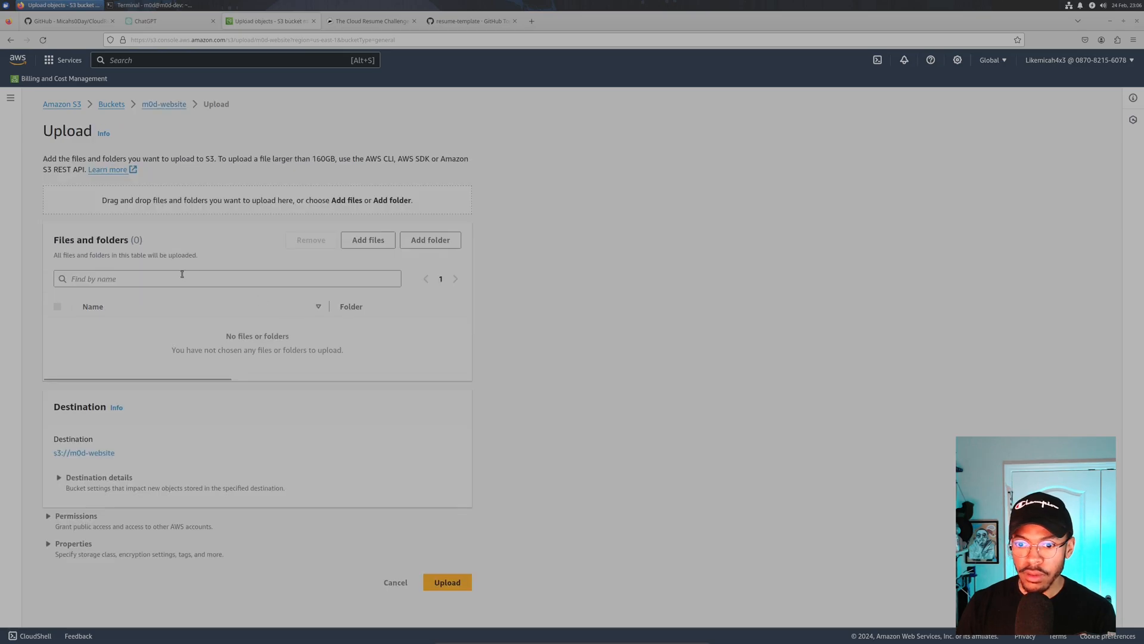
- Queue css/style.css from the CloudResumeChallenge/website folder for upload
{"action": "left_click", "coordinate": [361, 241]}
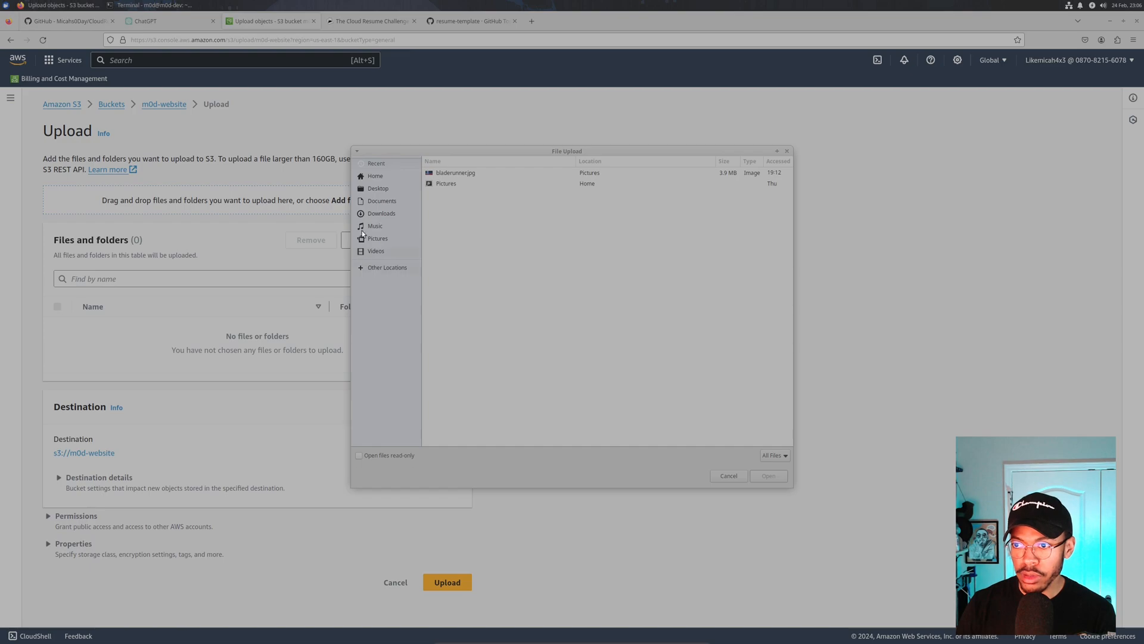
{"action": "left_click", "coordinate": [398, 214]}
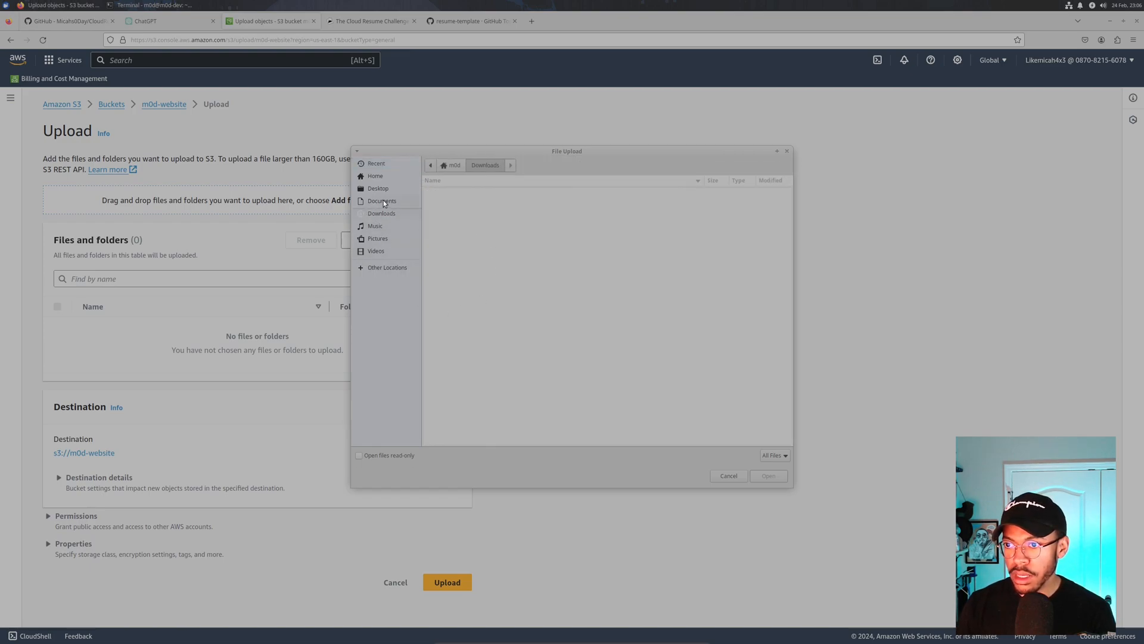
{"action": "left_click", "coordinate": [372, 268]}
{"action": "left_click", "coordinate": [473, 189]}
{"action": "double_click", "coordinate": [443, 406]}
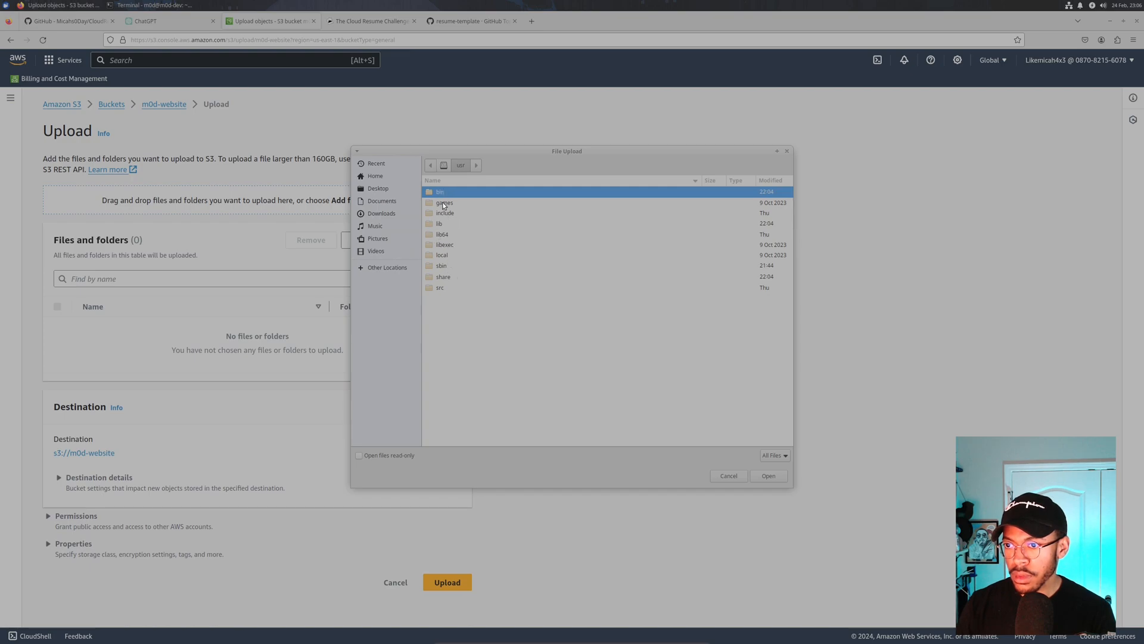
{"action": "left_click", "coordinate": [382, 188]}
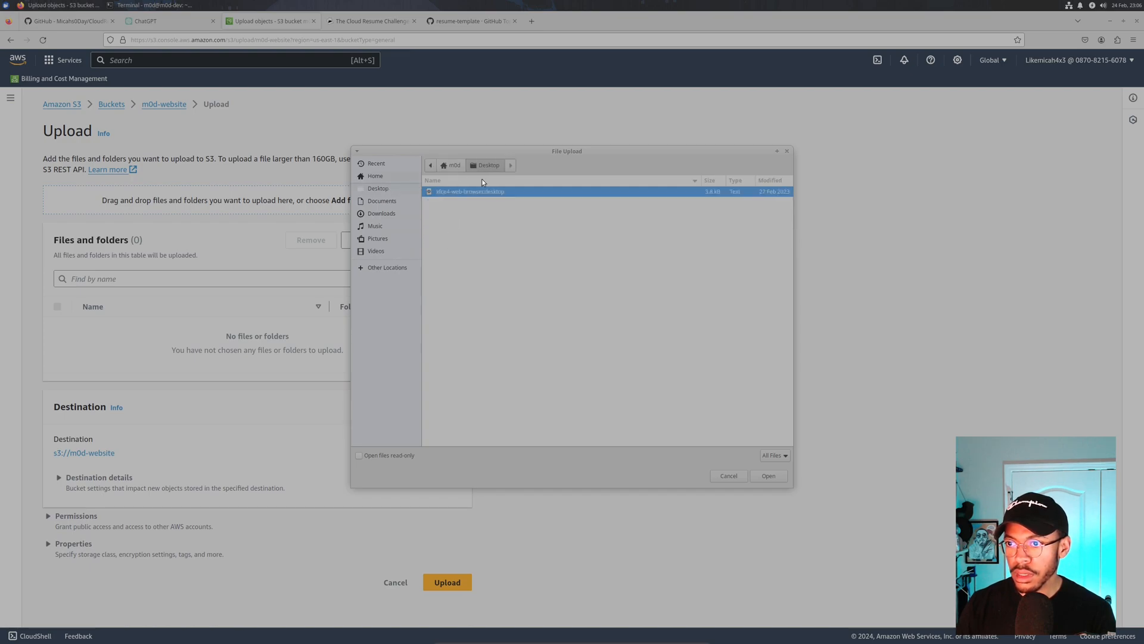
{"action": "left_click", "coordinate": [451, 167]}
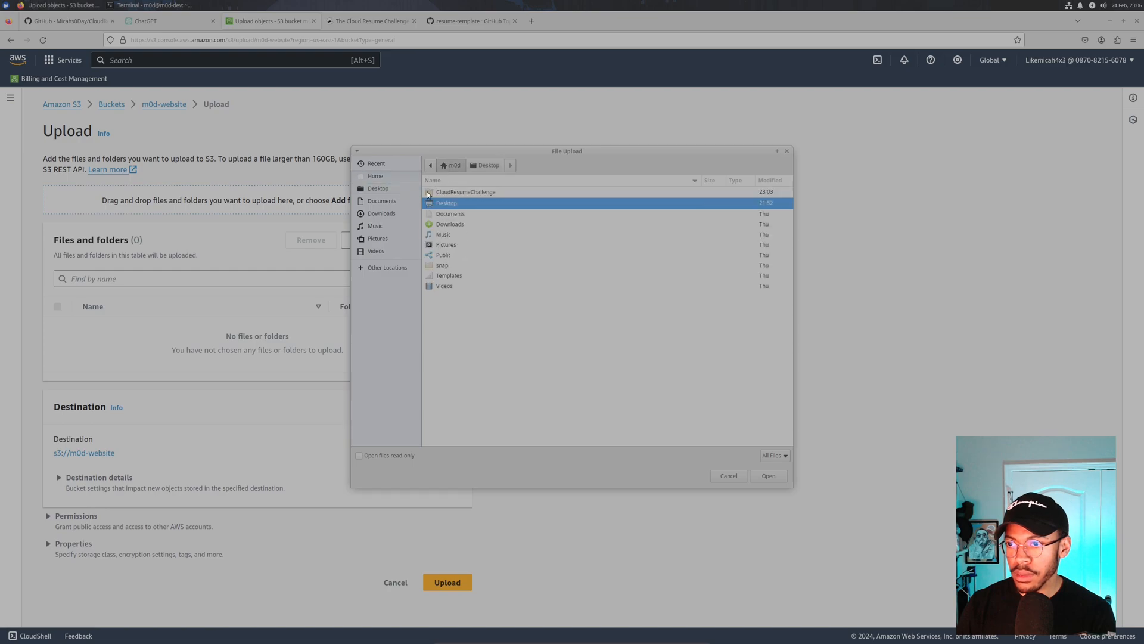
{"action": "double_click", "coordinate": [467, 192]}
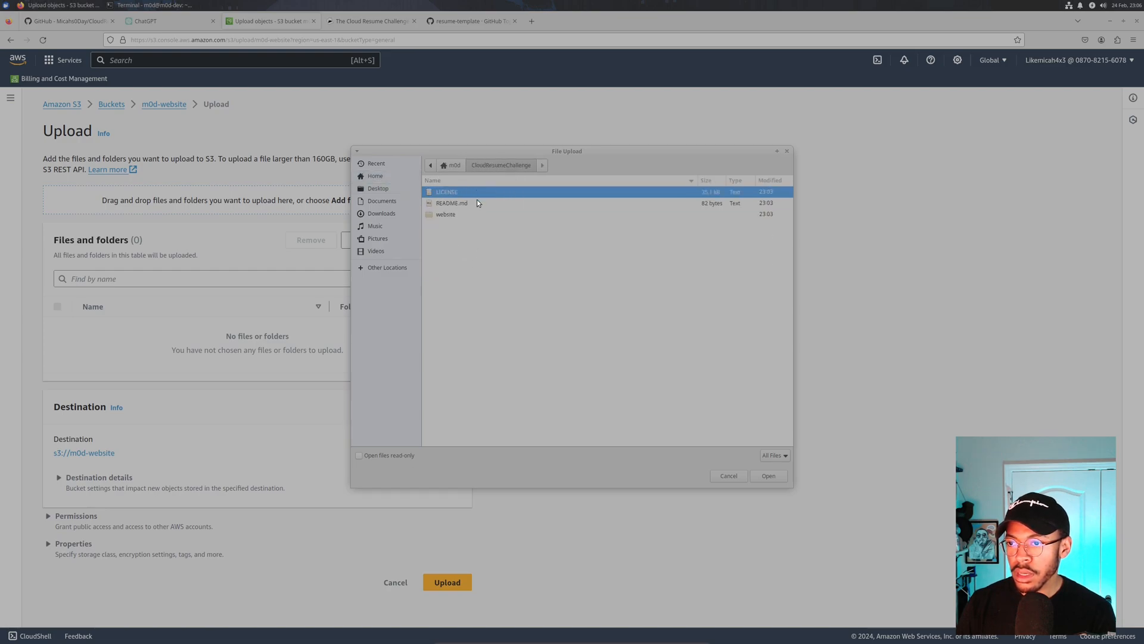
{"action": "double_click", "coordinate": [445, 215]}
{"action": "left_click_drag", "start_coordinate": [454, 243], "coordinate": [381, 286]}
{"action": "double_click", "coordinate": [442, 192]}
{"action": "left_click_drag", "start_coordinate": [456, 191], "coordinate": [471, 212]}
{"action": "left_click", "coordinate": [769, 476]}
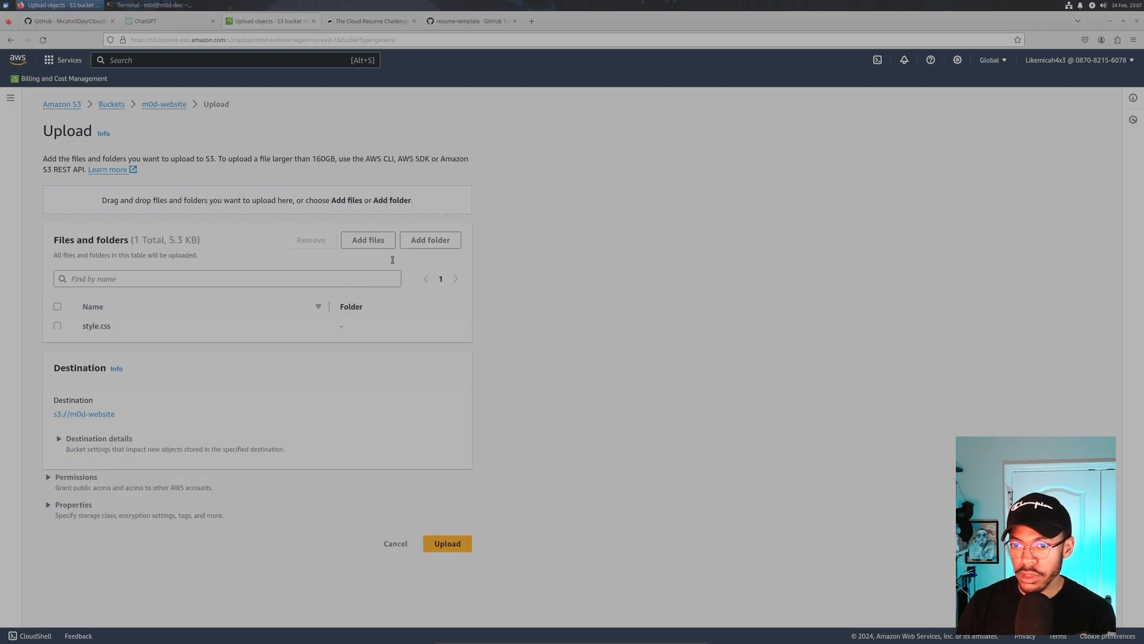
{"action": "left_click", "coordinate": [368, 240]}
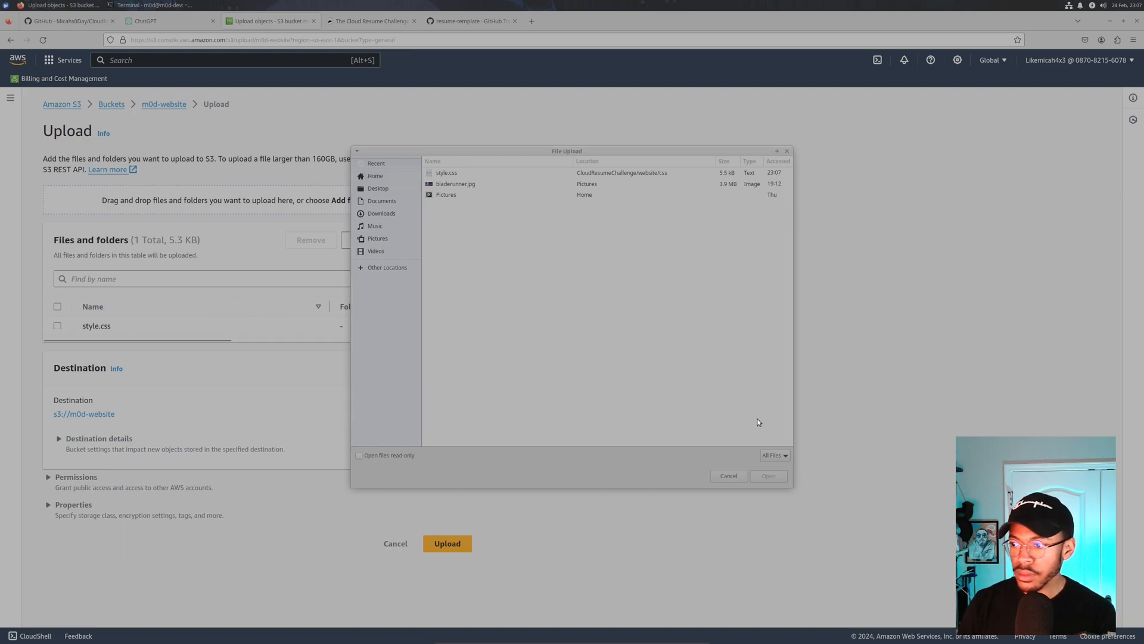
- Remove style.css from the upload list
{"action": "left_click", "coordinate": [729, 476]}
{"action": "left_click", "coordinate": [275, 322]}
{"action": "left_click", "coordinate": [314, 240]}
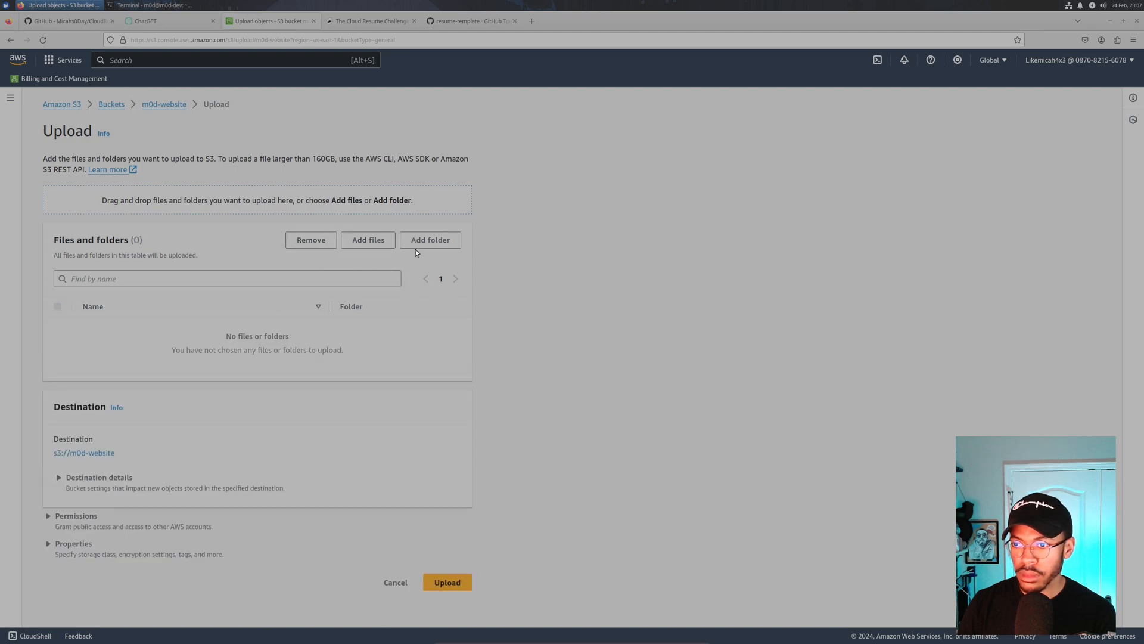
- Add the css and images folders and index.html from the website folder to the upload
{"action": "left_click", "coordinate": [360, 240]}
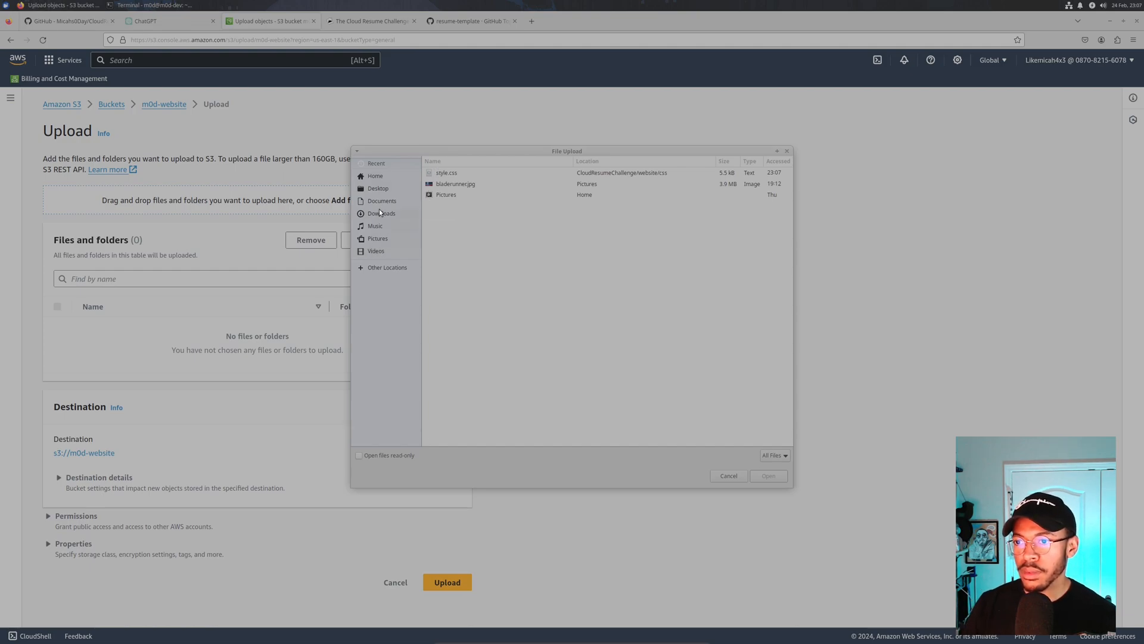
{"action": "left_click", "coordinate": [390, 189]}
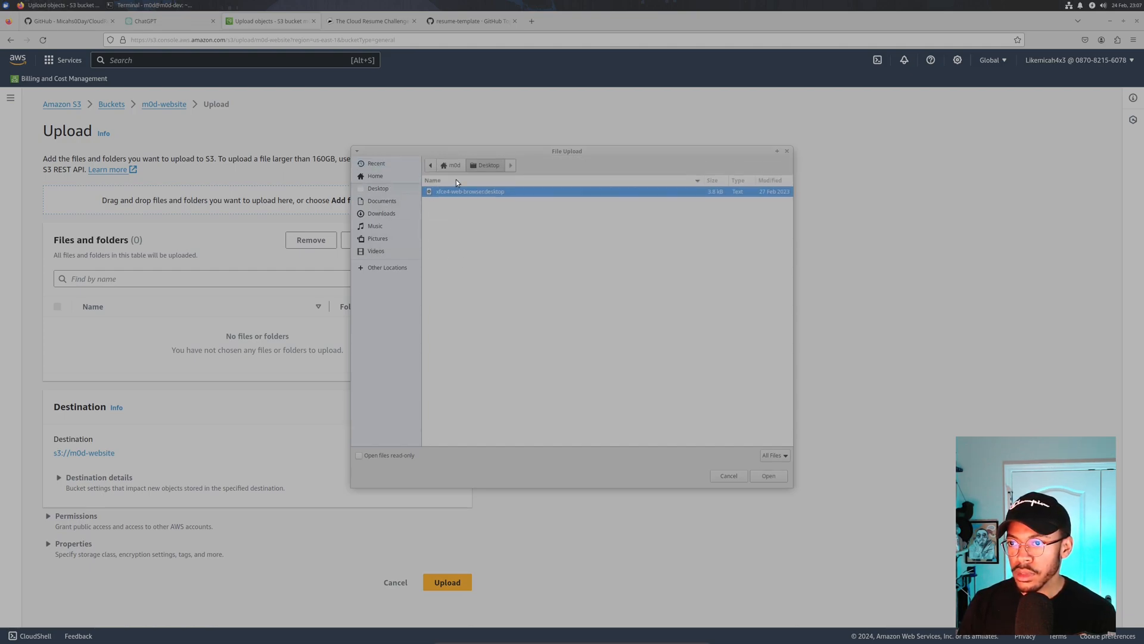
{"action": "left_click", "coordinate": [444, 169]}
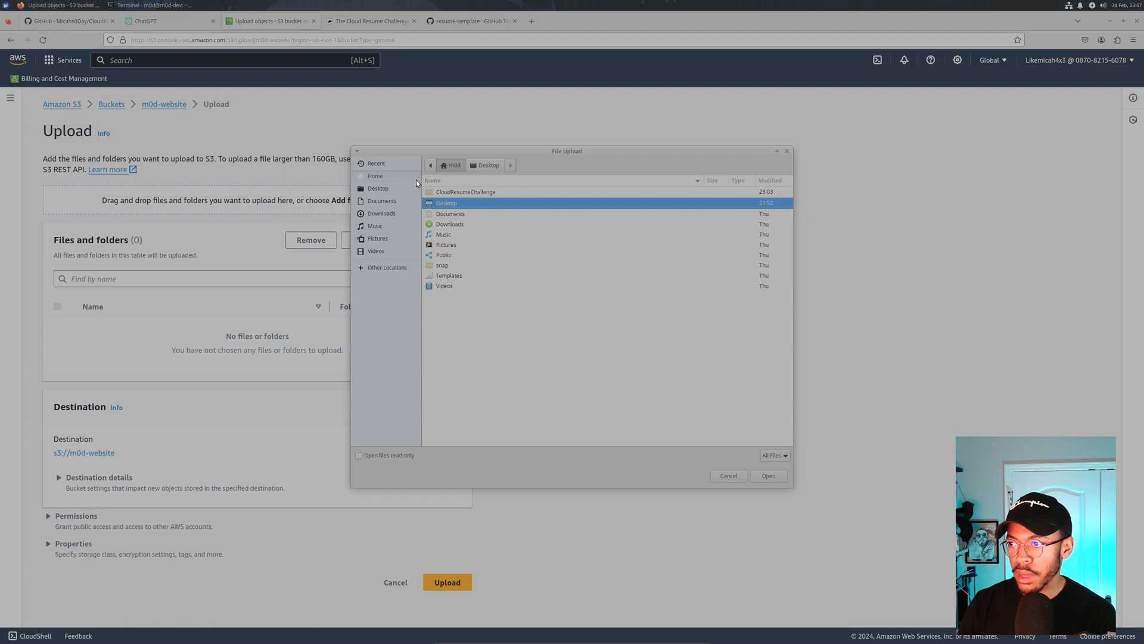
{"action": "double_click", "coordinate": [449, 193]}
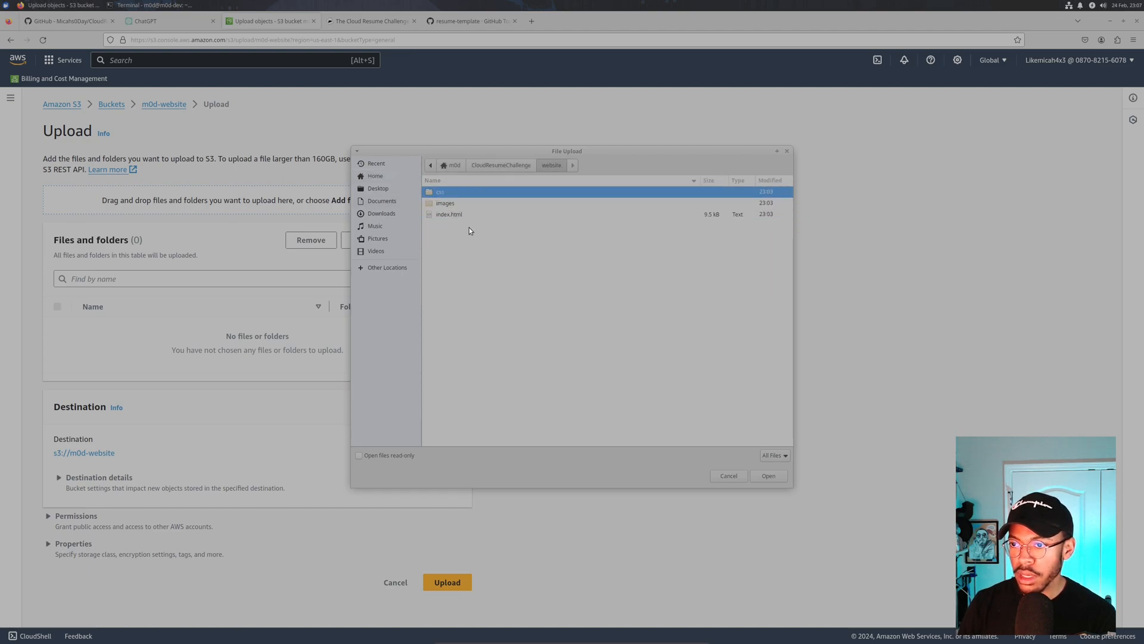
{"action": "left_click", "coordinate": [448, 216], "text": "shift"}
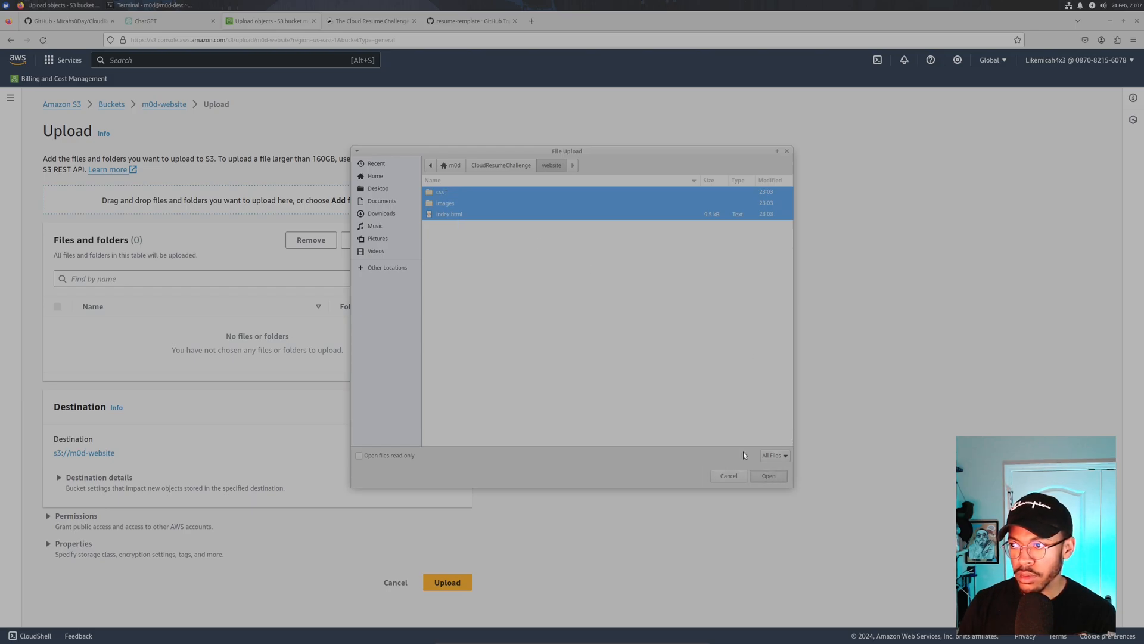
{"action": "left_click", "coordinate": [440, 192]}
{"action": "left_click_drag", "start_coordinate": [440, 192], "coordinate": [292, 316]}
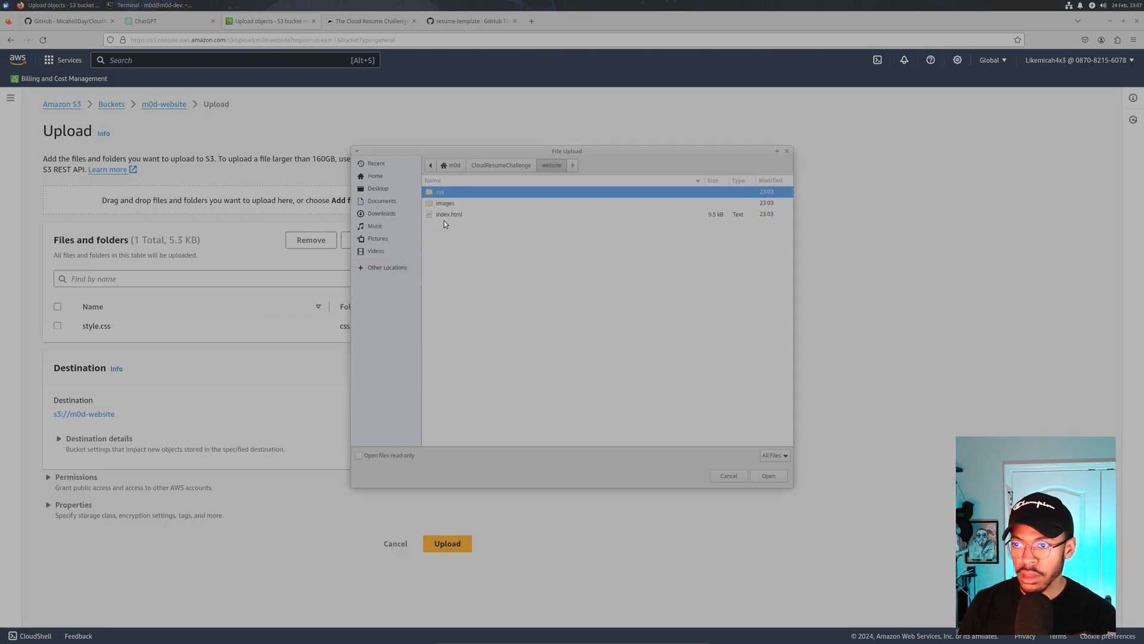
{"action": "left_click_drag", "start_coordinate": [452, 202], "coordinate": [256, 317]}
{"action": "left_click", "coordinate": [453, 192]}
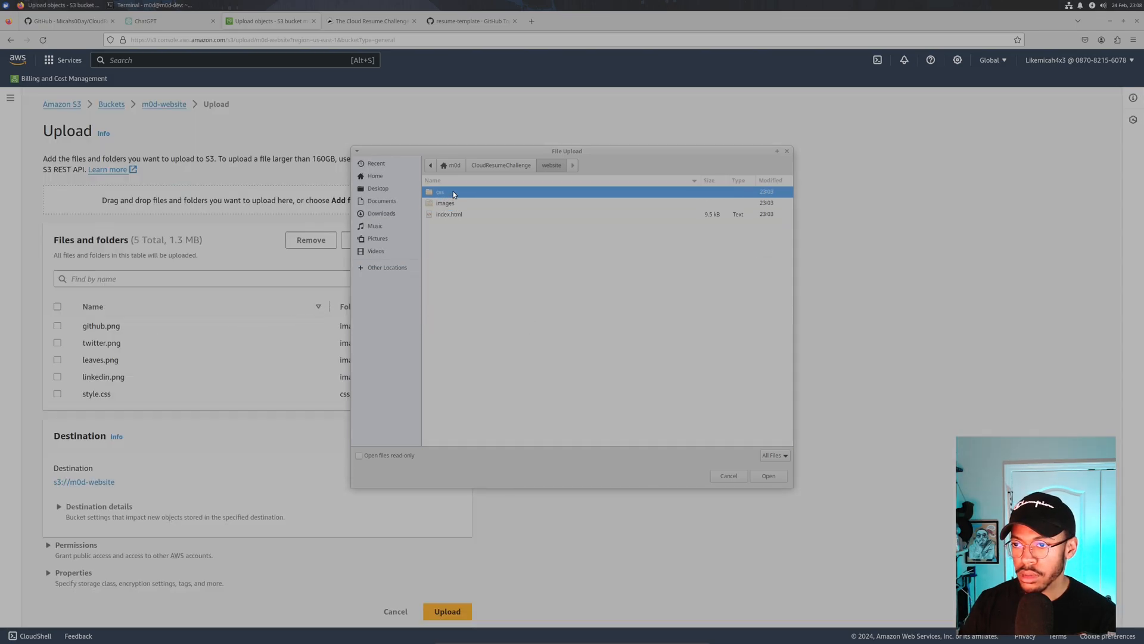
{"action": "left_click", "coordinate": [453, 216]}
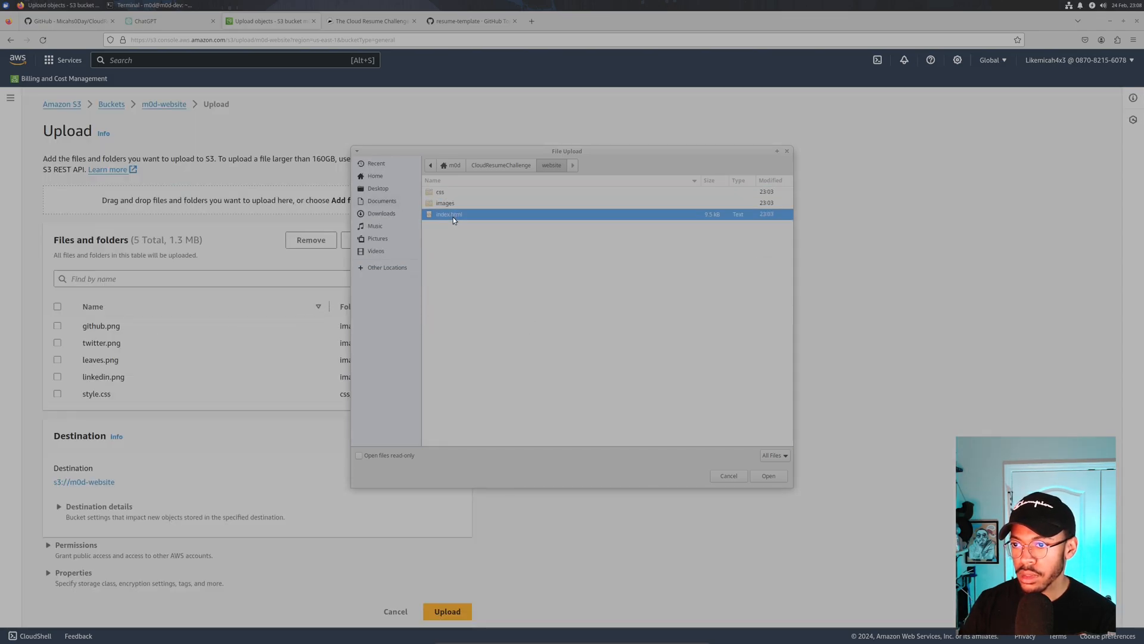
{"action": "left_click", "coordinate": [755, 475]}
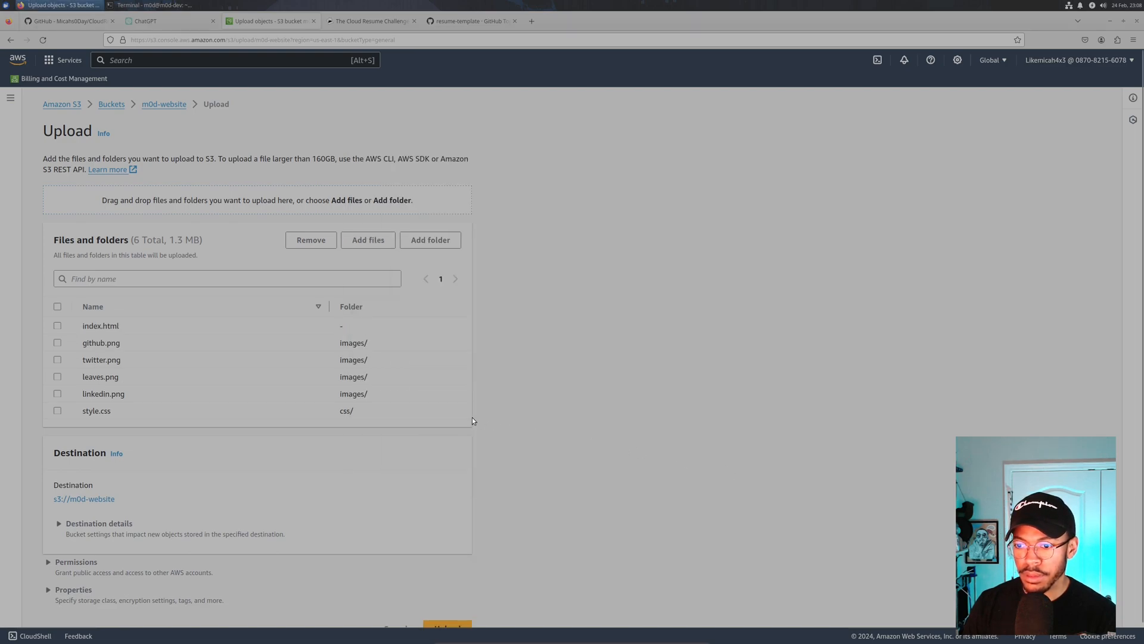
- Review the six queued files: index.html, four images/ PNGs and css/style.css
{"action": "scroll", "coordinate": [302, 320], "scroll_direction": "down", "scroll_amount": 2}
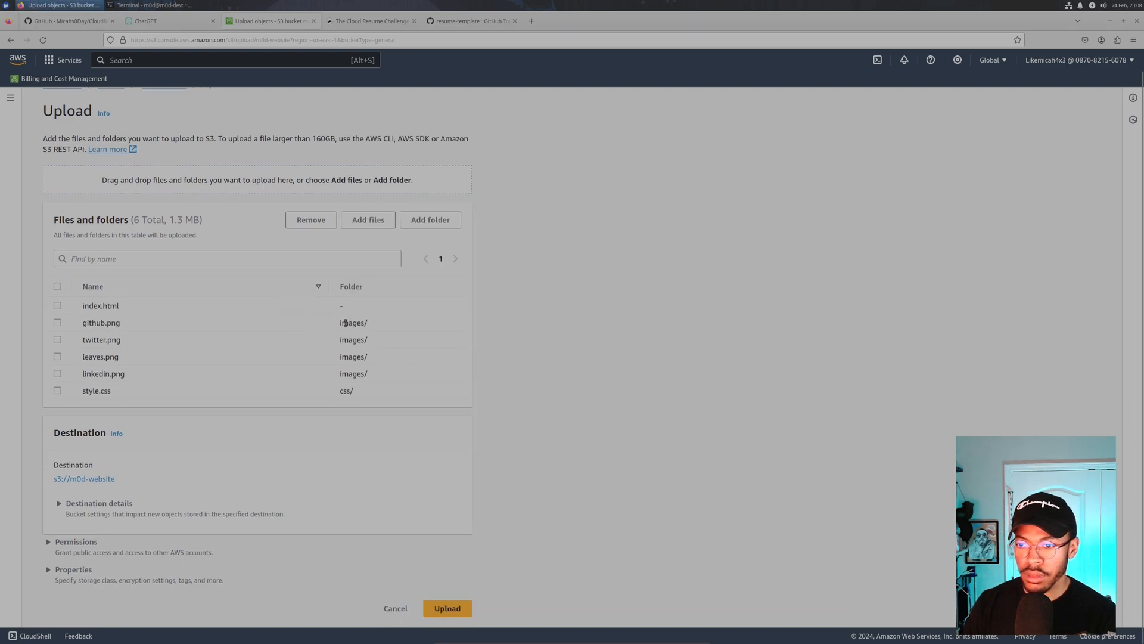
{"action": "scroll", "coordinate": [238, 340], "scroll_direction": "up", "scroll_amount": 2}
{"action": "left_click_drag", "start_coordinate": [84, 326], "coordinate": [183, 332]}
{"action": "left_click", "coordinate": [183, 342]}
{"action": "left_click_drag", "start_coordinate": [89, 340], "coordinate": [145, 392]}
{"action": "left_click", "coordinate": [336, 342]}
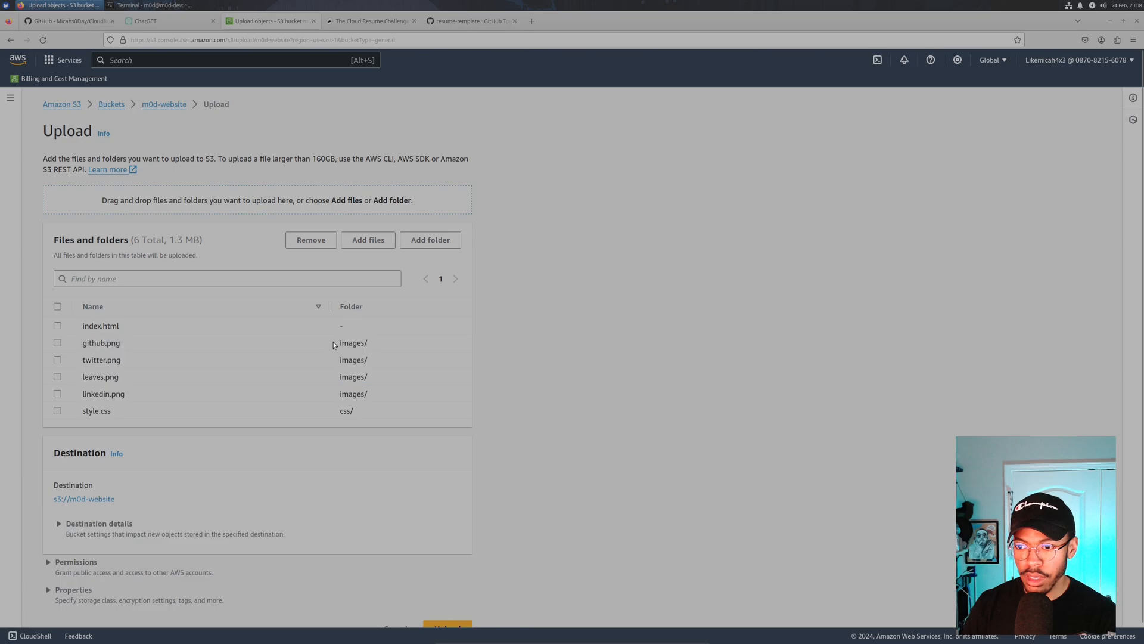
{"action": "triple_click", "coordinate": [345, 344]}
{"action": "key", "text": "ctrl+plus"}
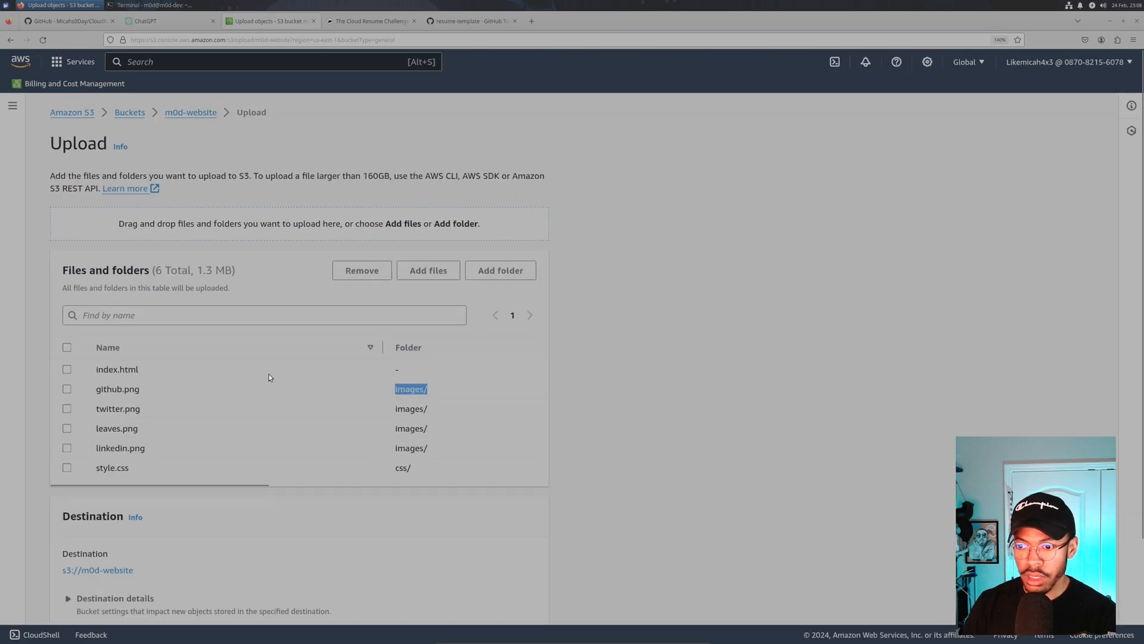
{"action": "left_click", "coordinate": [133, 473]}
{"action": "left_click", "coordinate": [395, 470]}
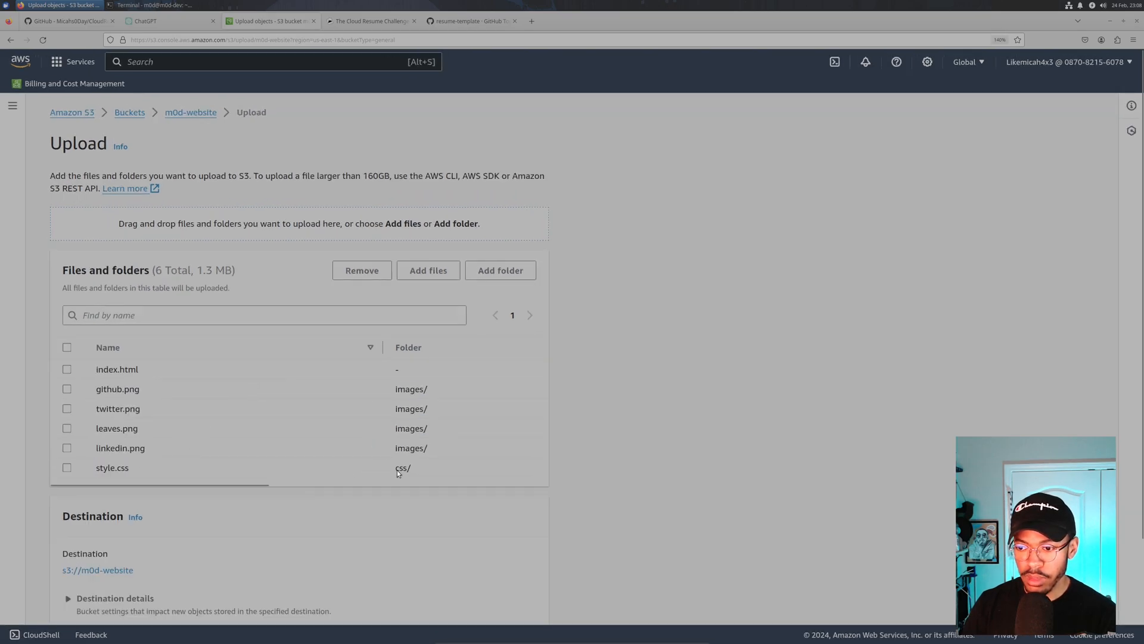
{"action": "left_click_drag", "start_coordinate": [410, 466], "coordinate": [395, 466]}
{"action": "left_click", "coordinate": [264, 424]}
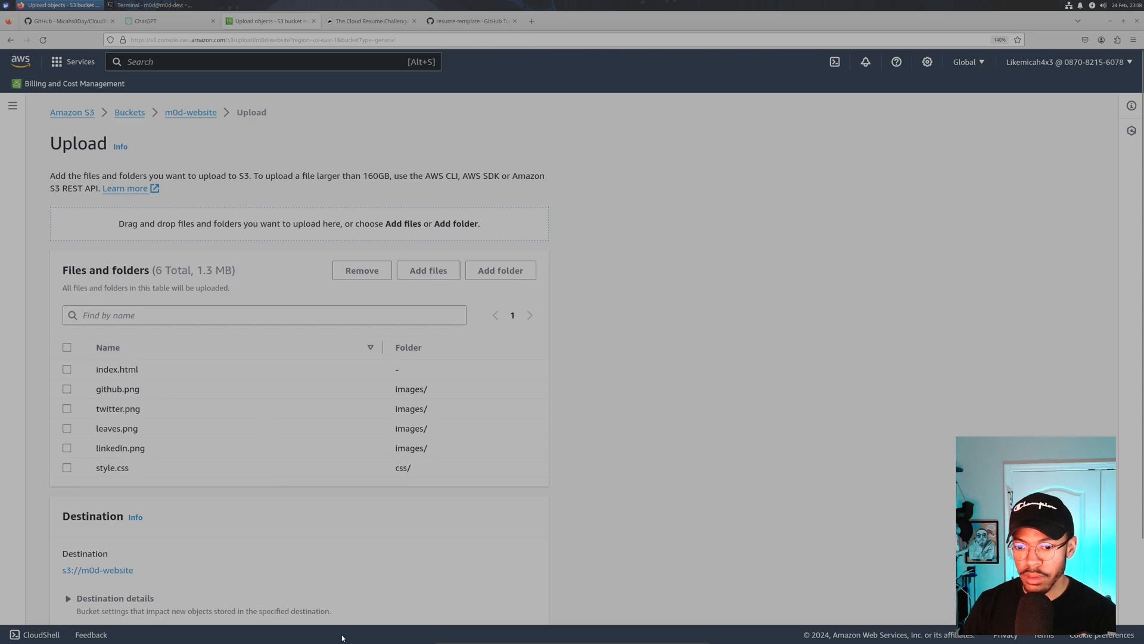
- Open index.html in the GNU nano editor from the terminal
{"action": "key", "text": "alt+Tab"}
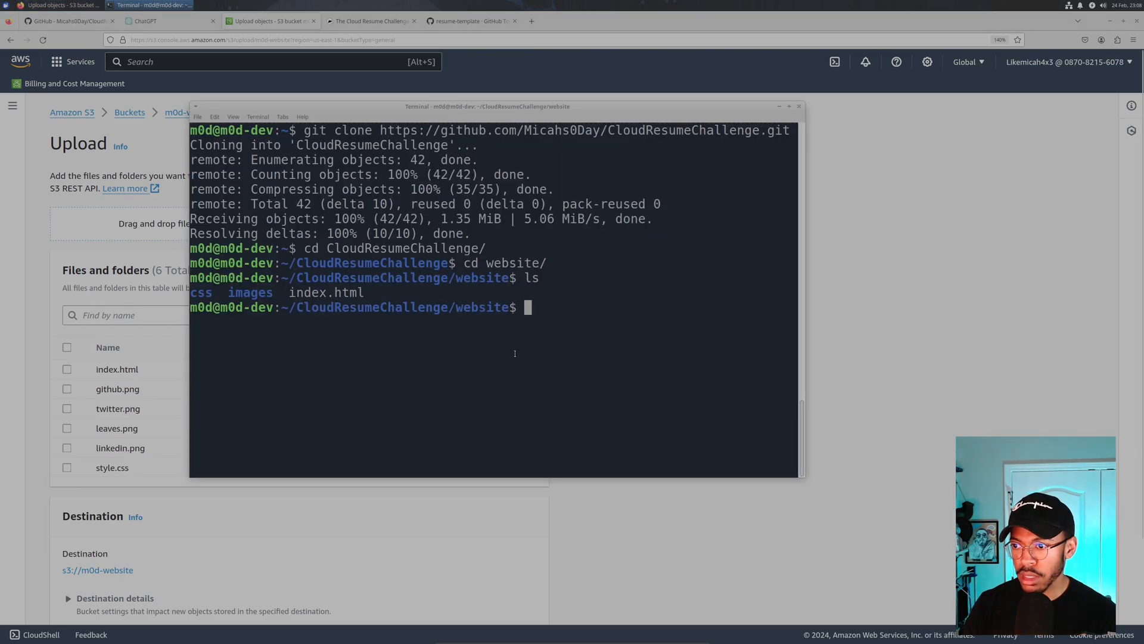
{"action": "type", "text": "cat"}
{"action": "key", "text": "BackSpace"}
{"action": "key", "text": "BackSpace"}
{"action": "key", "text": "BackSpace"}
{"action": "key", "text": "BackSpace"}
{"action": "type", "text": "sudo"}
{"action": "key", "text": "BackSpace"}
{"action": "key", "text": "BackSpace"}
{"action": "key", "text": "BackSpace"}
{"action": "key", "text": "BackSpace"}
{"action": "key", "text": "BackSpace"}
{"action": "type", "text": "na"}
{"action": "key", "text": "BackSpace"}
{"action": "type", "text": "ano in"}
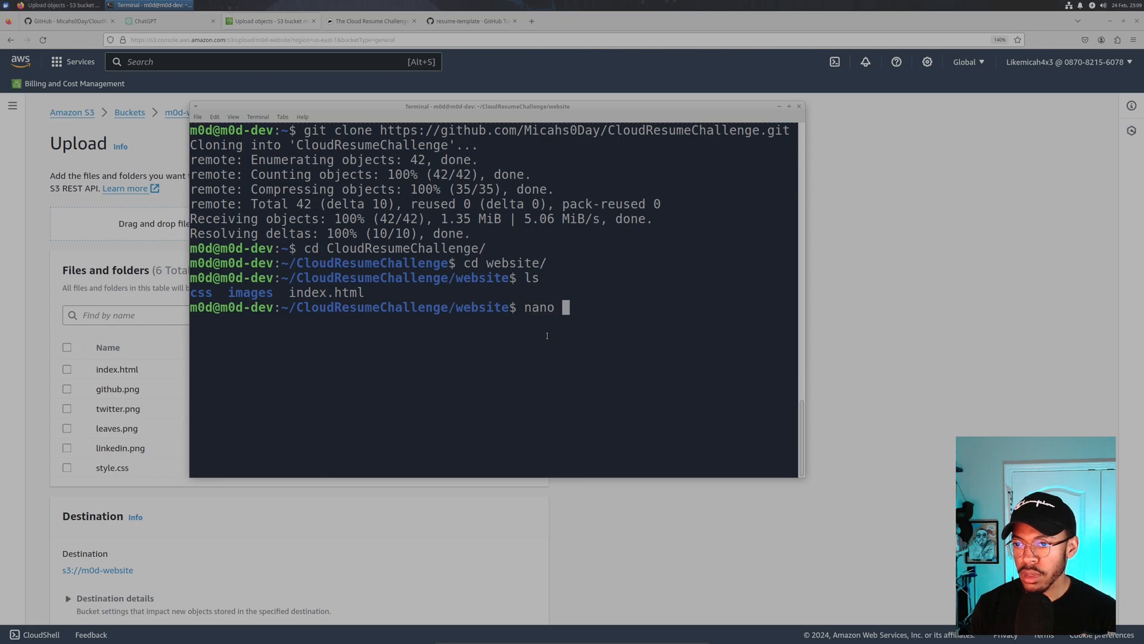
{"action": "key", "text": "Tab"}
{"action": "key", "text": "Return"}
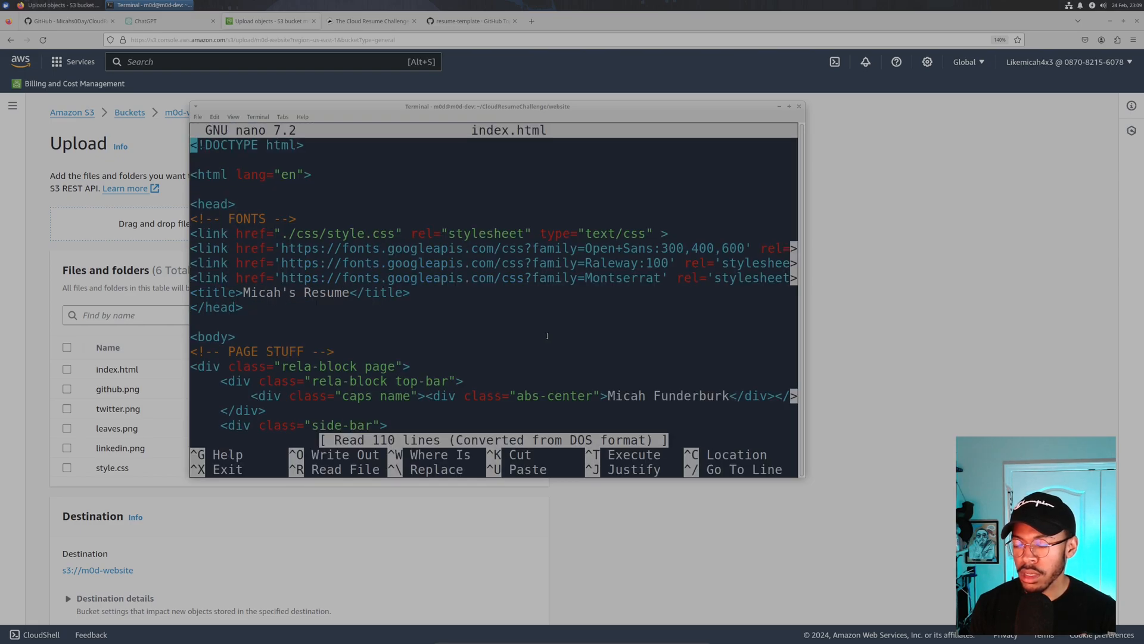
- Maximize nano, inspect the css/style.css stylesheet link in index.html, then close the terminal
{"action": "left_click", "coordinate": [789, 106]}
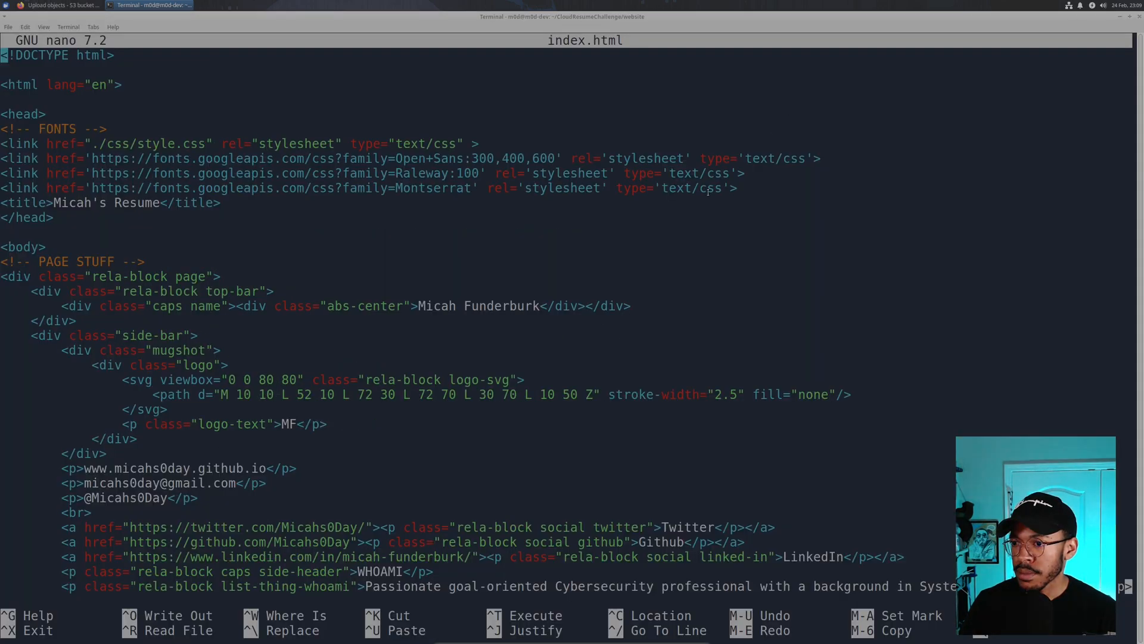
{"action": "key", "text": "Down"}
{"action": "key", "text": "Down"}
{"action": "key", "text": "Down"}
{"action": "key", "text": "Down"}
{"action": "key", "text": "Down"}
{"action": "key", "text": "Down"}
{"action": "key", "text": "Down"}
{"action": "key", "text": "Down"}
{"action": "key", "text": "Down"}
{"action": "key", "text": "Down"}
{"action": "key", "text": "Down"}
{"action": "key", "text": "Down"}
{"action": "key", "text": "Down"}
{"action": "key", "text": "Down"}
{"action": "key", "text": "Down"}
{"action": "key", "text": "Down"}
{"action": "key", "text": "Down"}
{"action": "key", "text": "Down"}
{"action": "key", "text": "Down"}
{"action": "key", "text": "Down"}
{"action": "key", "text": "Down"}
{"action": "key", "text": "Down"}
{"action": "key", "text": "Down"}
{"action": "key", "text": "Down"}
{"action": "key", "text": "Down"}
{"action": "key", "text": "Down"}
{"action": "key", "text": "Down"}
{"action": "key", "text": "Down"}
{"action": "key", "text": "Down"}
{"action": "key", "text": "Down"}
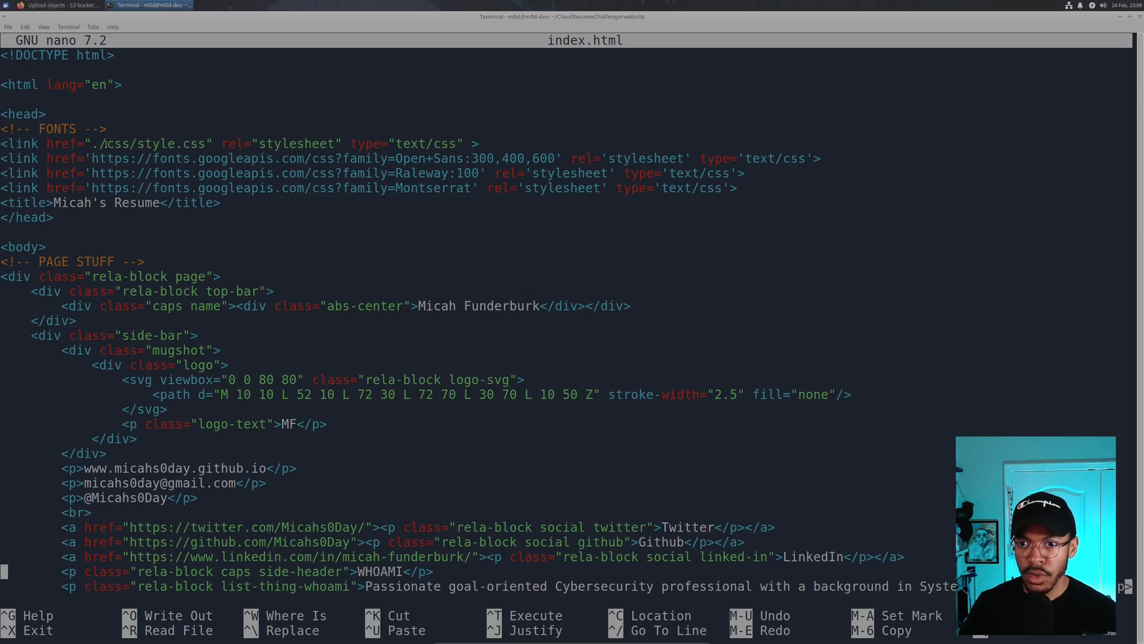
{"action": "left_click_drag", "start_coordinate": [92, 144], "coordinate": [185, 144]}
{"action": "left_click", "coordinate": [217, 145]}
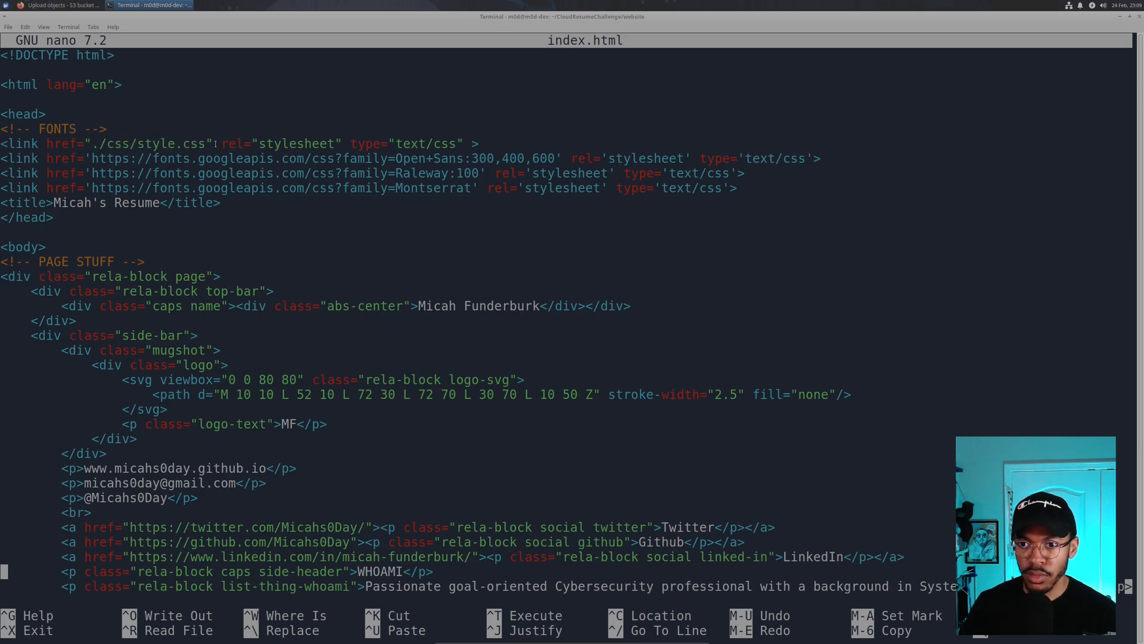
{"action": "left_click_drag", "start_coordinate": [187, 144], "coordinate": [105, 139]}
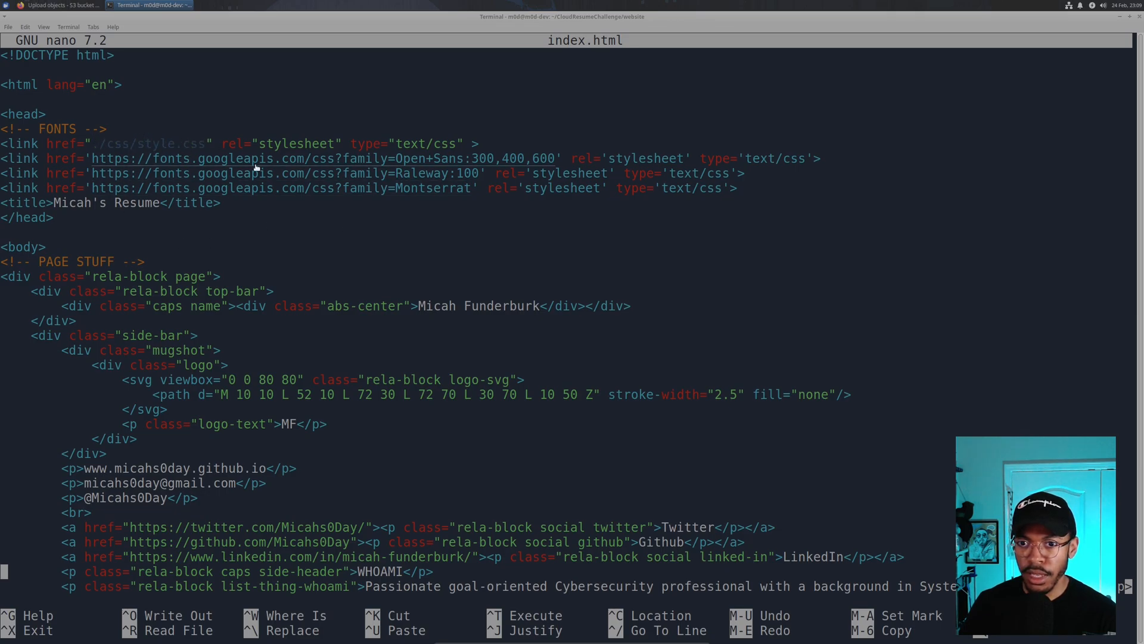
{"action": "left_click", "coordinate": [163, 143]}
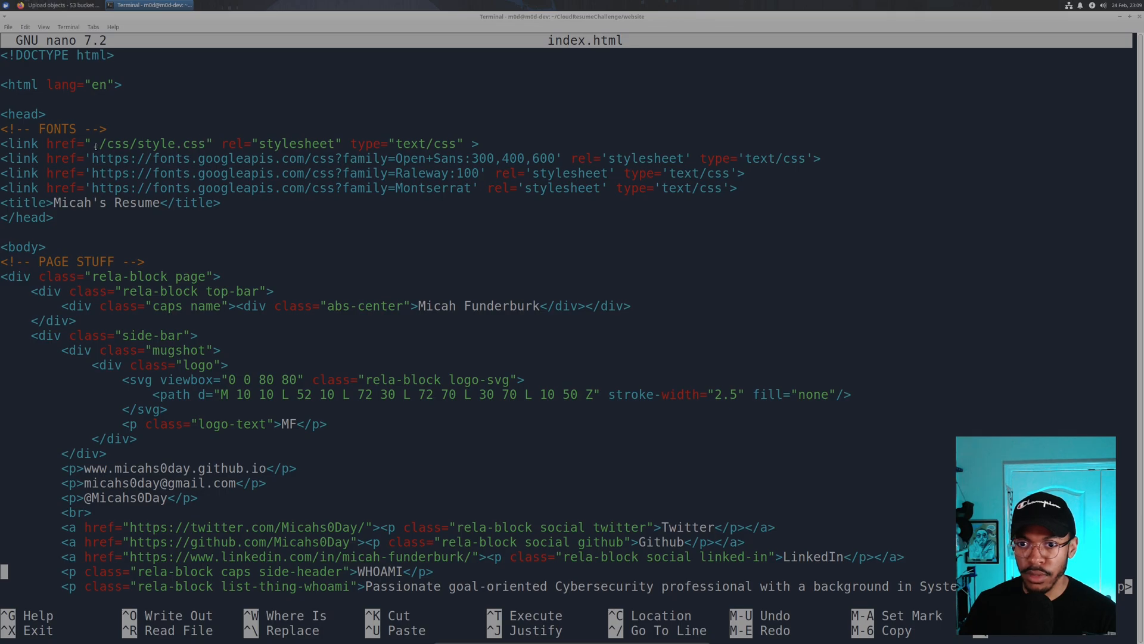
{"action": "left_click_drag", "start_coordinate": [104, 143], "coordinate": [205, 144]}
{"action": "scroll", "coordinate": [807, 352], "scroll_direction": "down", "scroll_amount": 6}
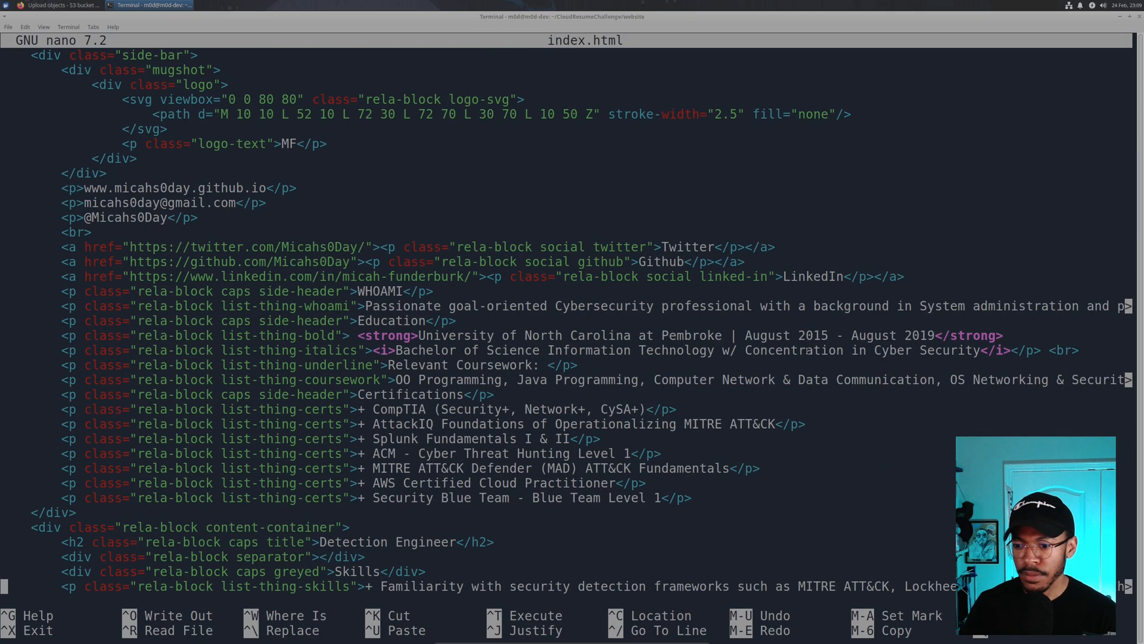
{"action": "scroll", "coordinate": [711, 321], "scroll_direction": "down", "scroll_amount": 18}
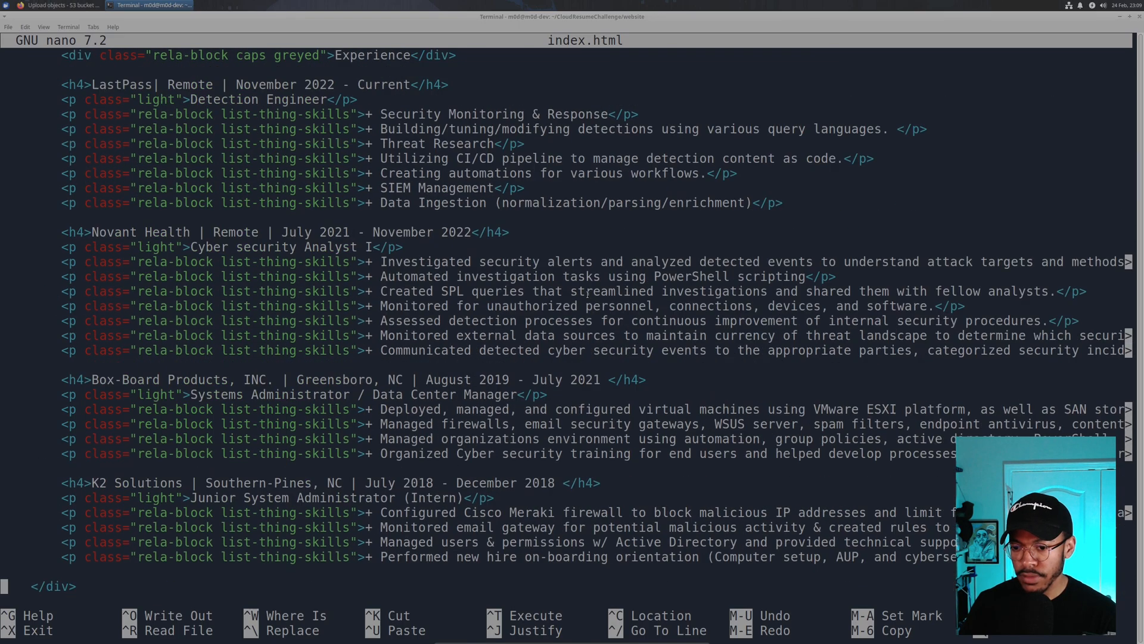
{"action": "scroll", "coordinate": [439, 276], "scroll_direction": "up", "scroll_amount": 20}
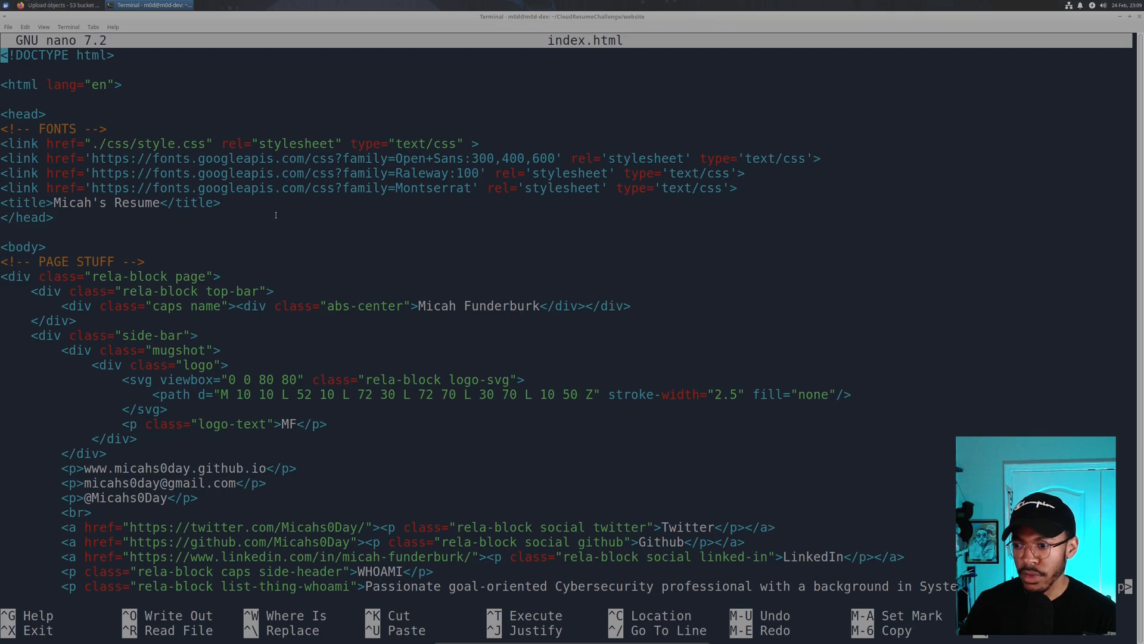
{"action": "scroll", "coordinate": [276, 214], "scroll_direction": "down", "scroll_amount": 17}
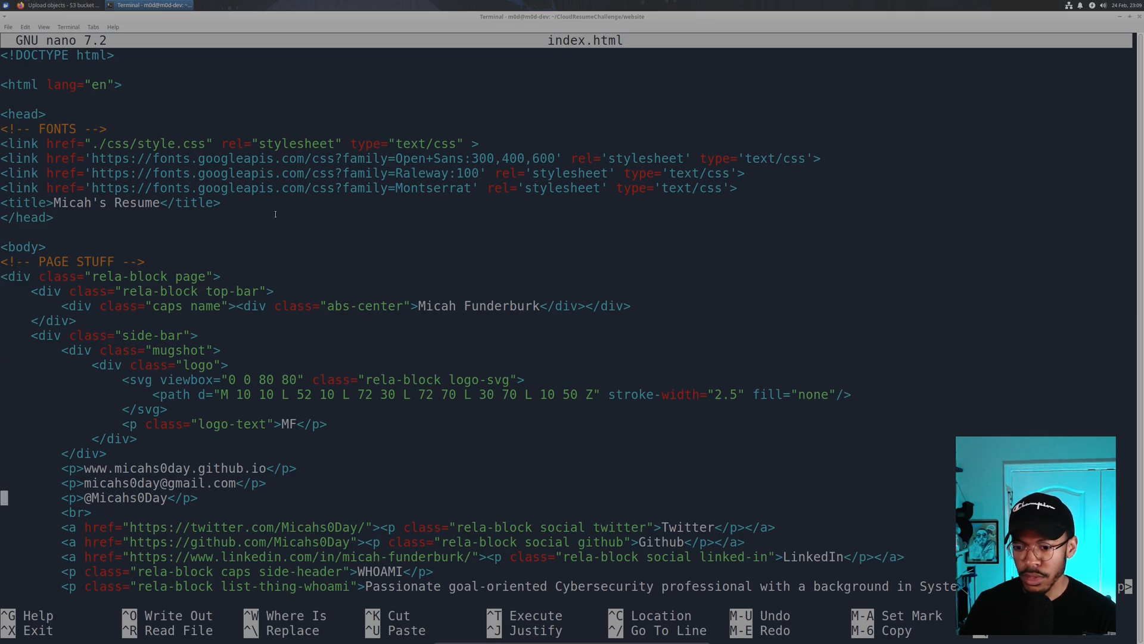
{"action": "scroll", "coordinate": [276, 215], "scroll_direction": "down", "scroll_amount": 4}
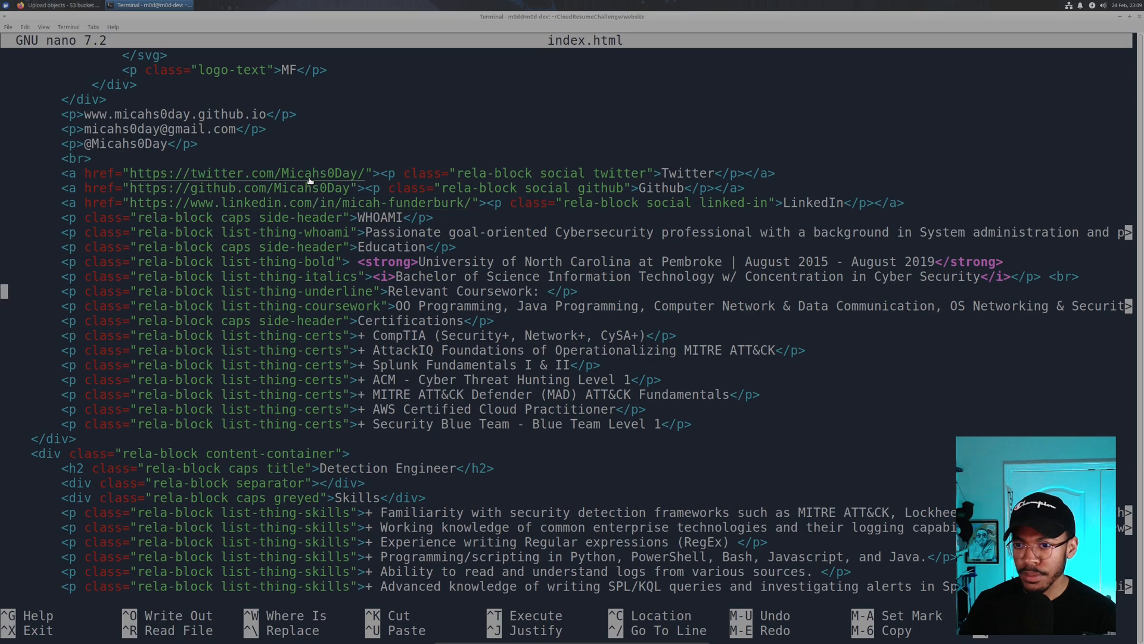
{"action": "left_click", "coordinate": [1139, 17]}
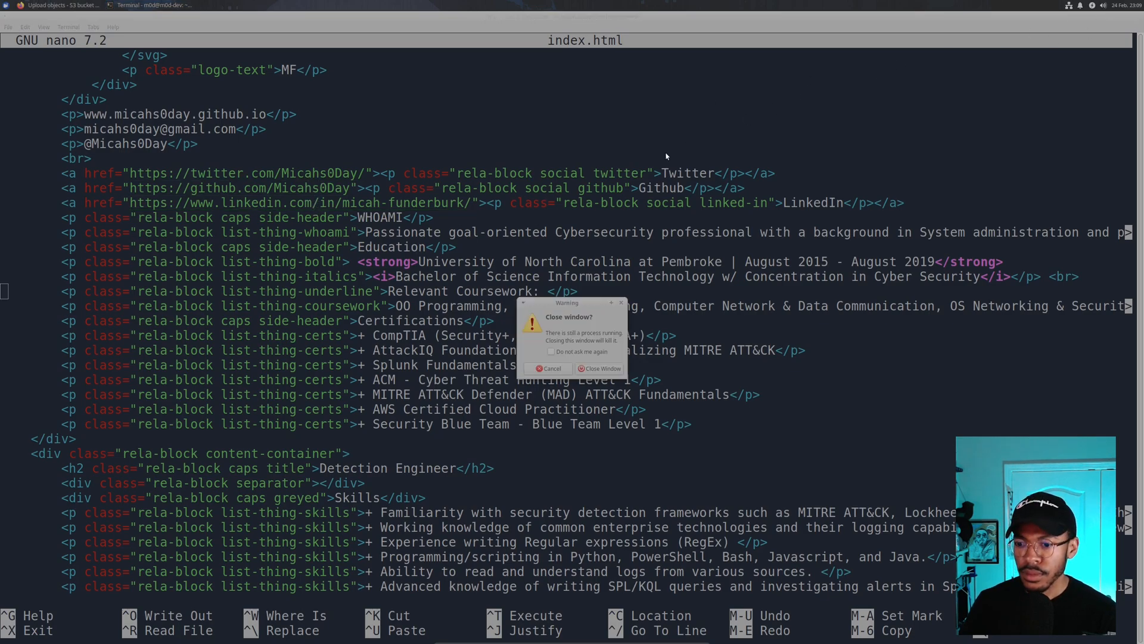
{"action": "left_click", "coordinate": [587, 369]}
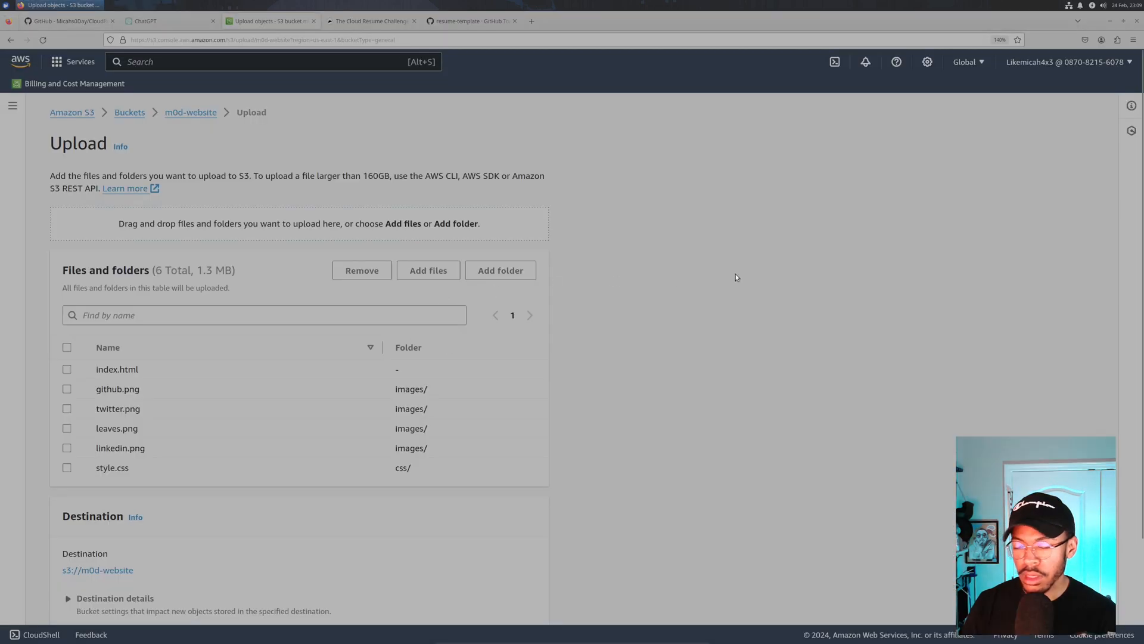
- Review the upload's permissions, storage class and encryption, then upload the six files to m0d-website
{"action": "scroll", "coordinate": [448, 301], "scroll_direction": "down", "scroll_amount": 2}
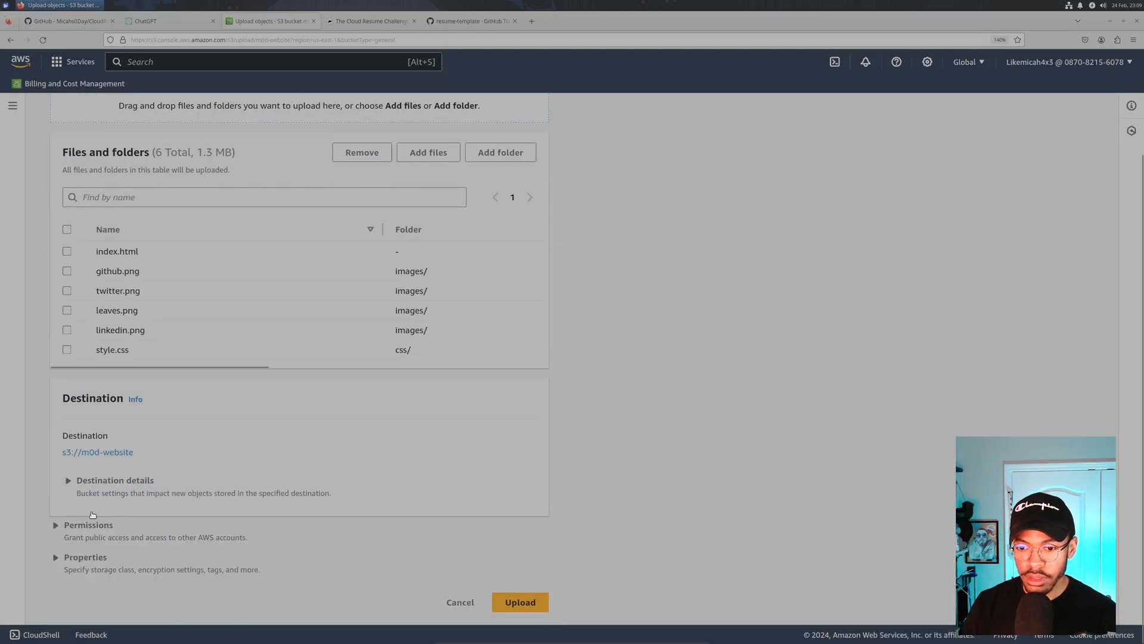
{"action": "left_click", "coordinate": [54, 525]}
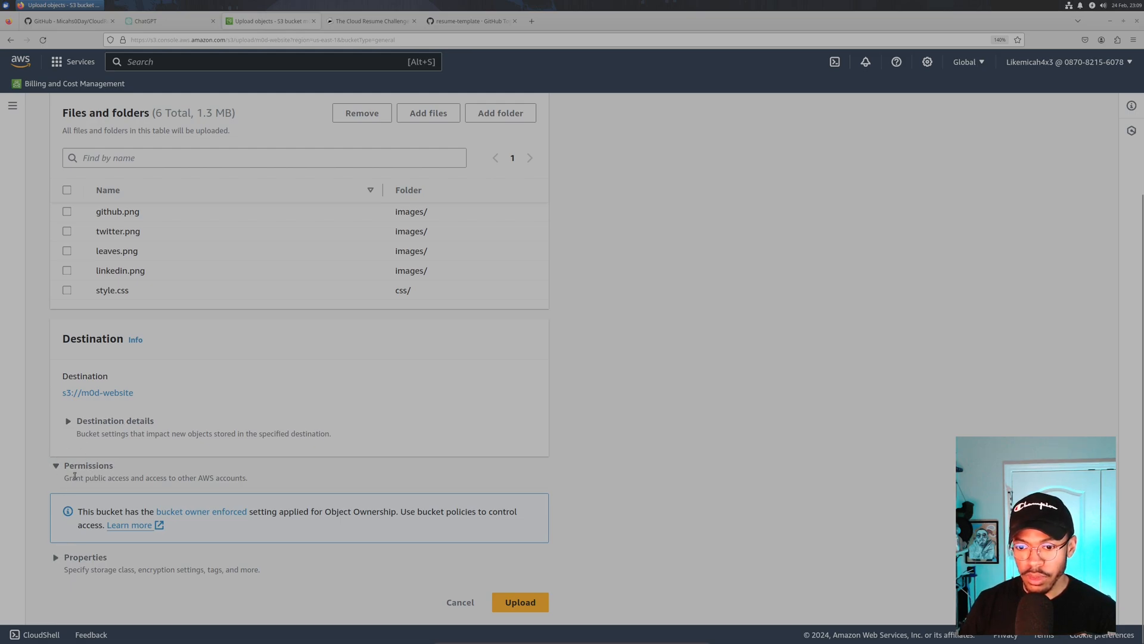
{"action": "left_click_drag", "start_coordinate": [80, 480], "coordinate": [299, 480]}
{"action": "left_click", "coordinate": [294, 483]}
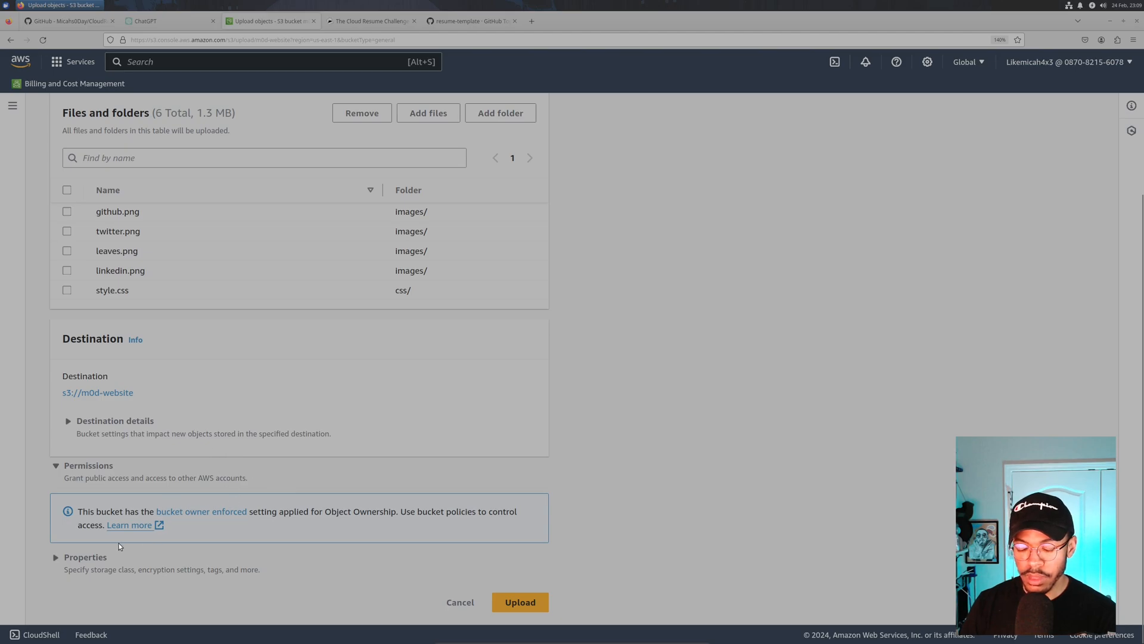
{"action": "left_click", "coordinate": [60, 558]}
{"action": "scroll", "coordinate": [54, 531], "scroll_direction": "down", "scroll_amount": 10}
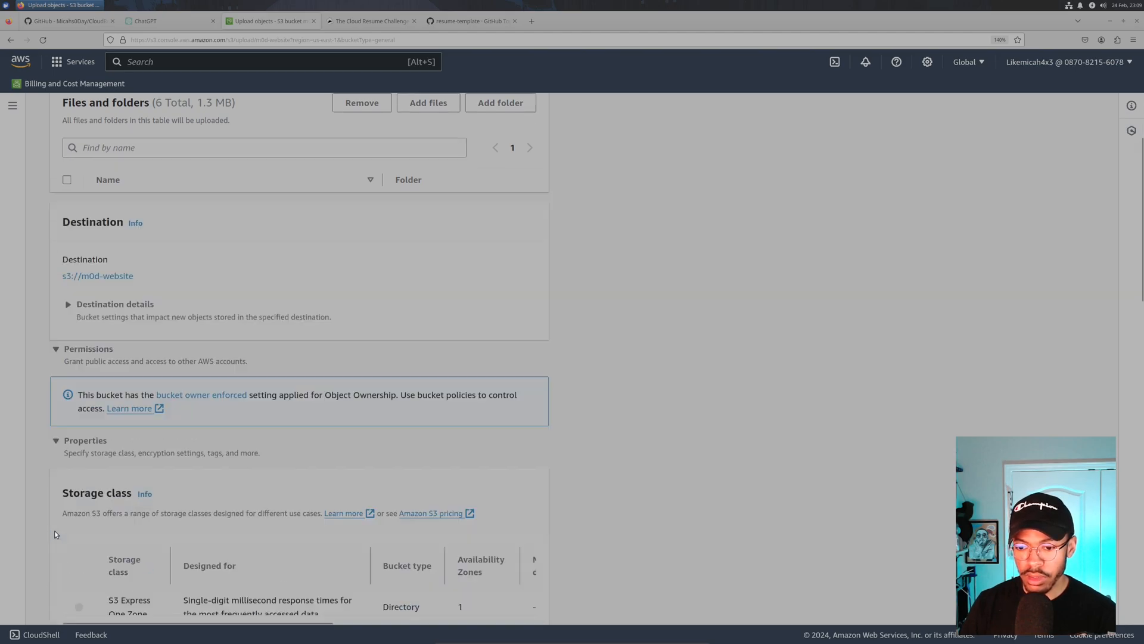
{"action": "scroll", "coordinate": [50, 445], "scroll_direction": "down", "scroll_amount": 5}
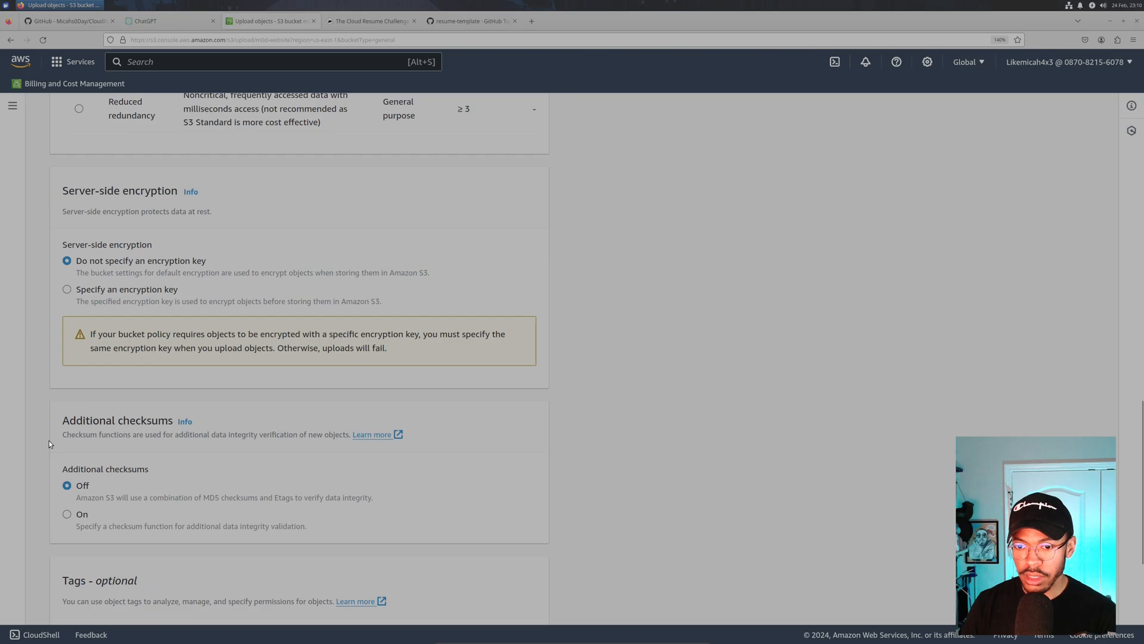
{"action": "scroll", "coordinate": [46, 424], "scroll_direction": "down", "scroll_amount": 4}
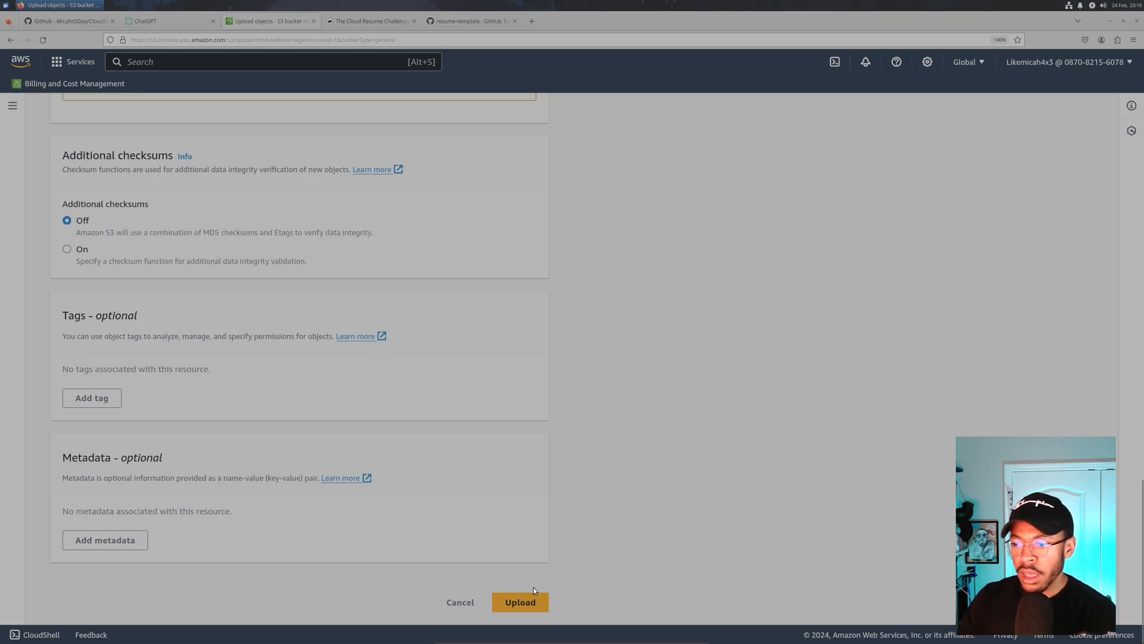
{"action": "left_click", "coordinate": [522, 601]}
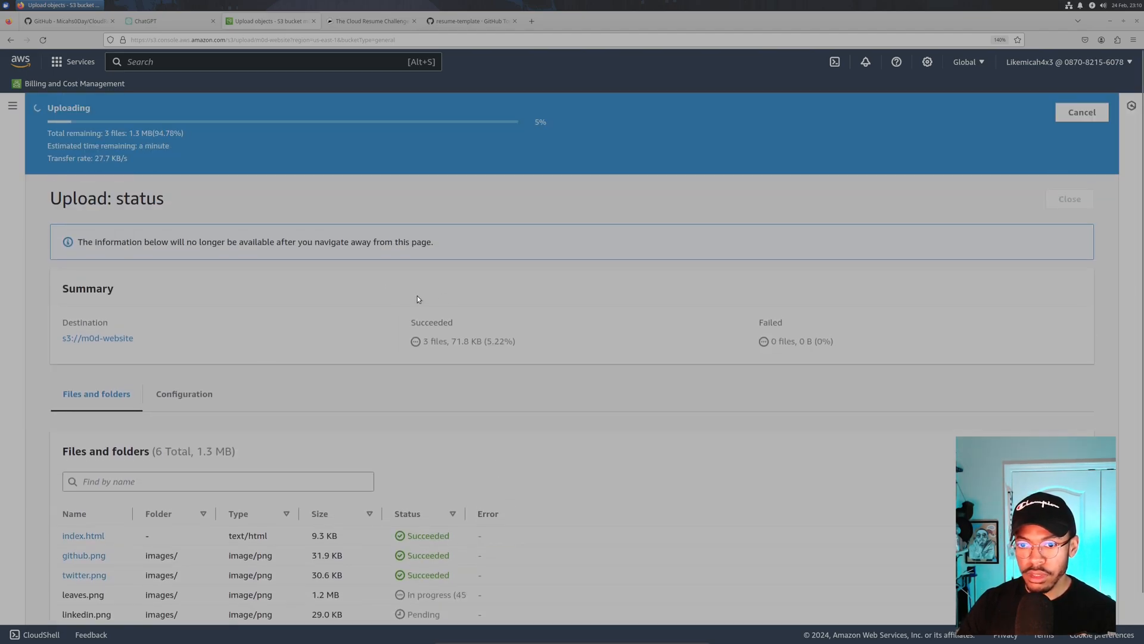
- Check the upload's Configuration and Files and folders tabs, then reload to a fresh Upload page
{"action": "left_click", "coordinate": [184, 393]}
{"action": "scroll", "coordinate": [259, 377], "scroll_direction": "down", "scroll_amount": 8}
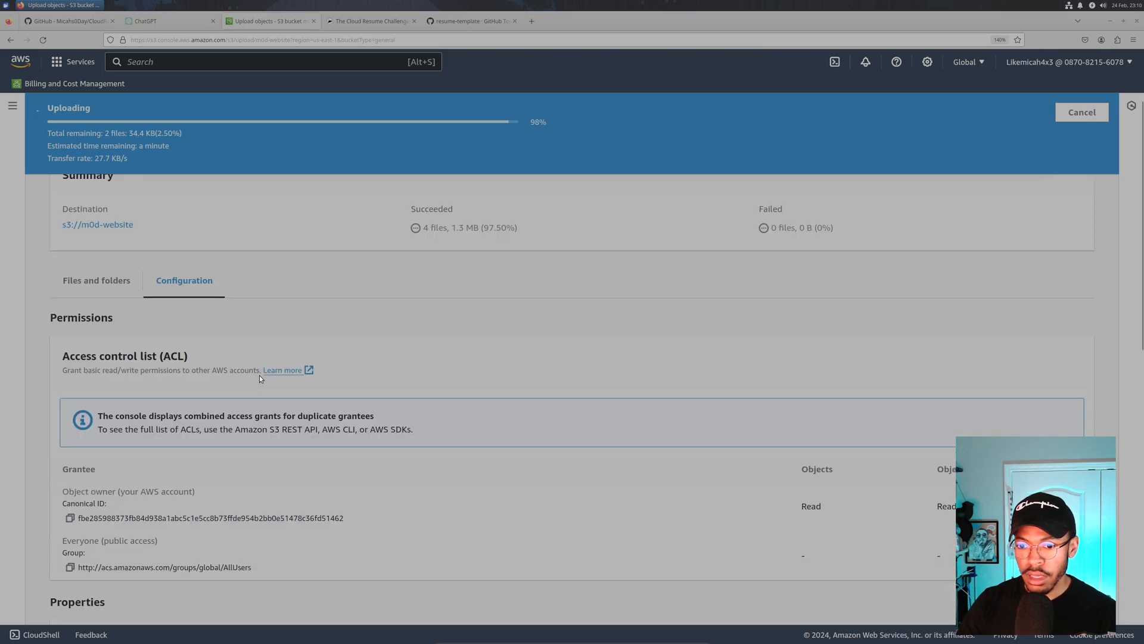
{"action": "scroll", "coordinate": [260, 370], "scroll_direction": "down", "scroll_amount": 4}
{"action": "scroll", "coordinate": [260, 367], "scroll_direction": "up", "scroll_amount": 8}
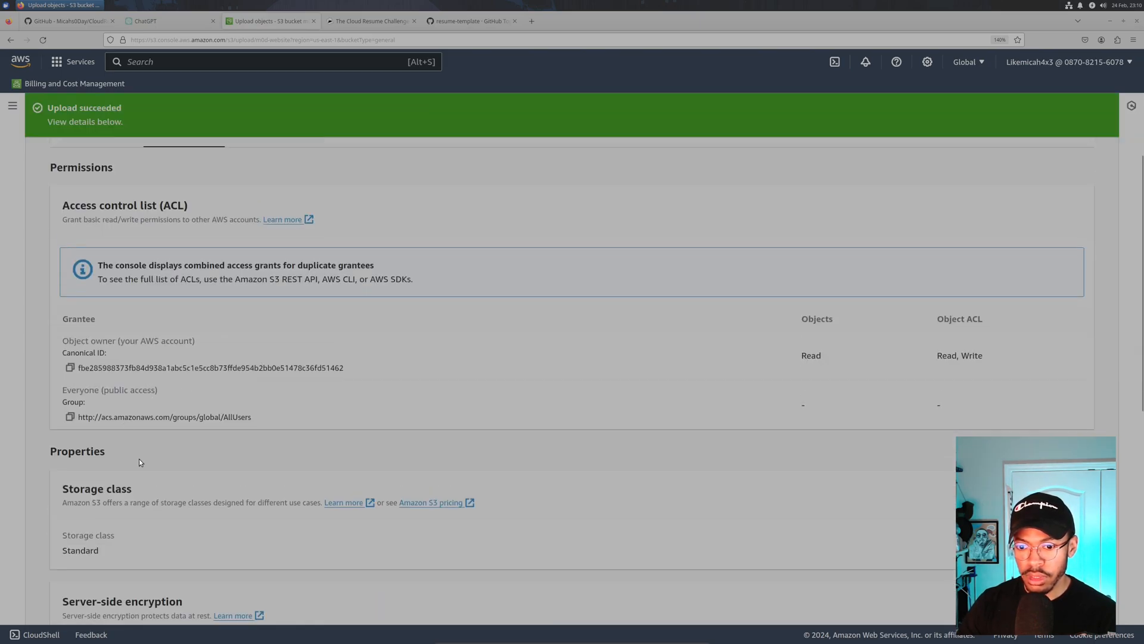
{"action": "scroll", "coordinate": [142, 460], "scroll_direction": "down", "scroll_amount": 1}
{"action": "scroll", "coordinate": [185, 388], "scroll_direction": "up", "scroll_amount": 4}
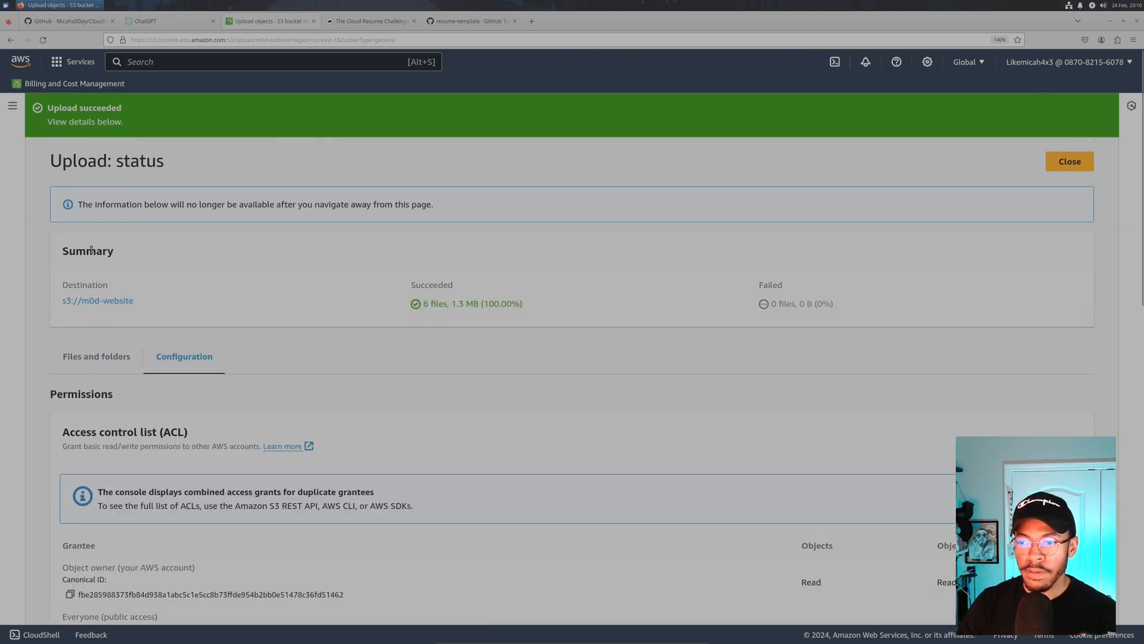
{"action": "left_click", "coordinate": [116, 358]}
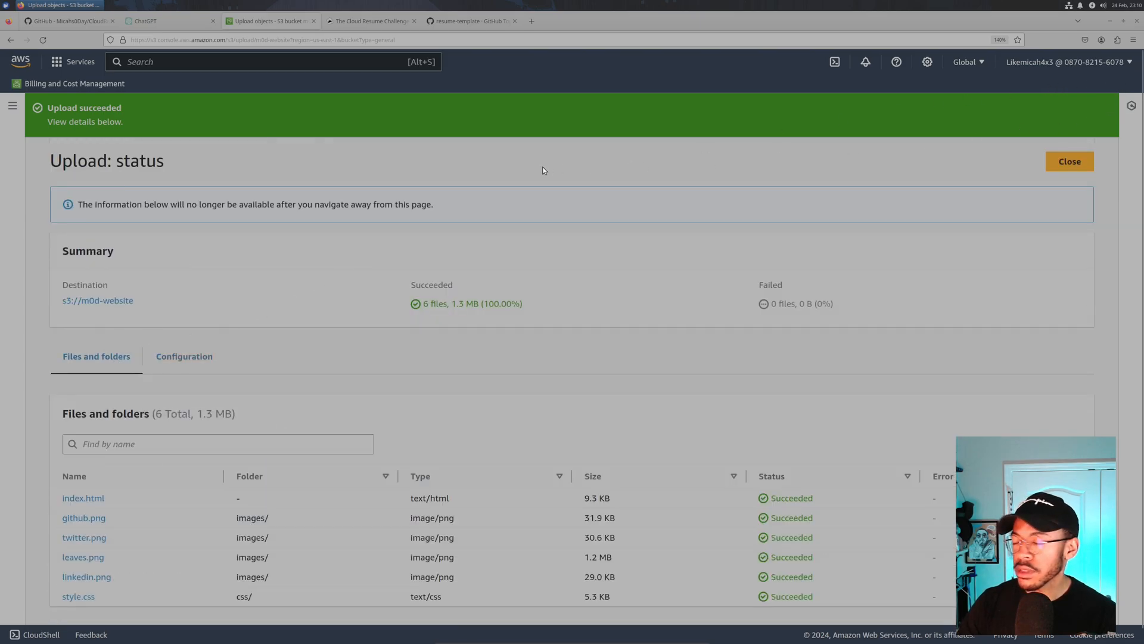
{"action": "left_click", "coordinate": [43, 40]}
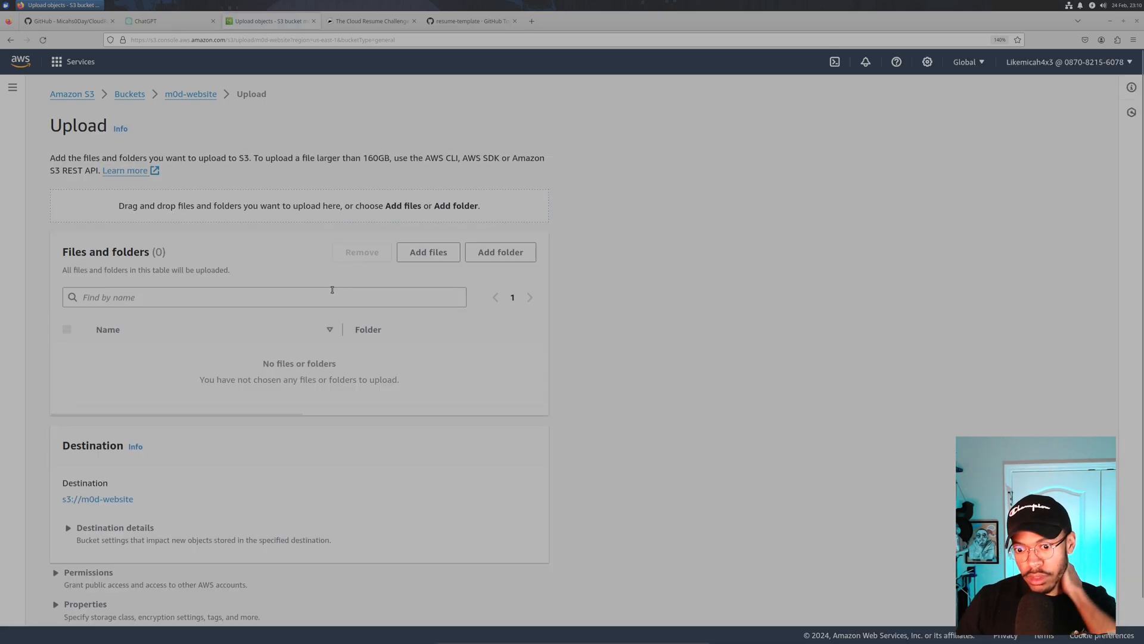
- Go from the upload form to m0d-website's Permissions tab and scroll to the empty Bucket policy
{"action": "scroll", "coordinate": [191, 352], "scroll_direction": "down", "scroll_amount": 2}
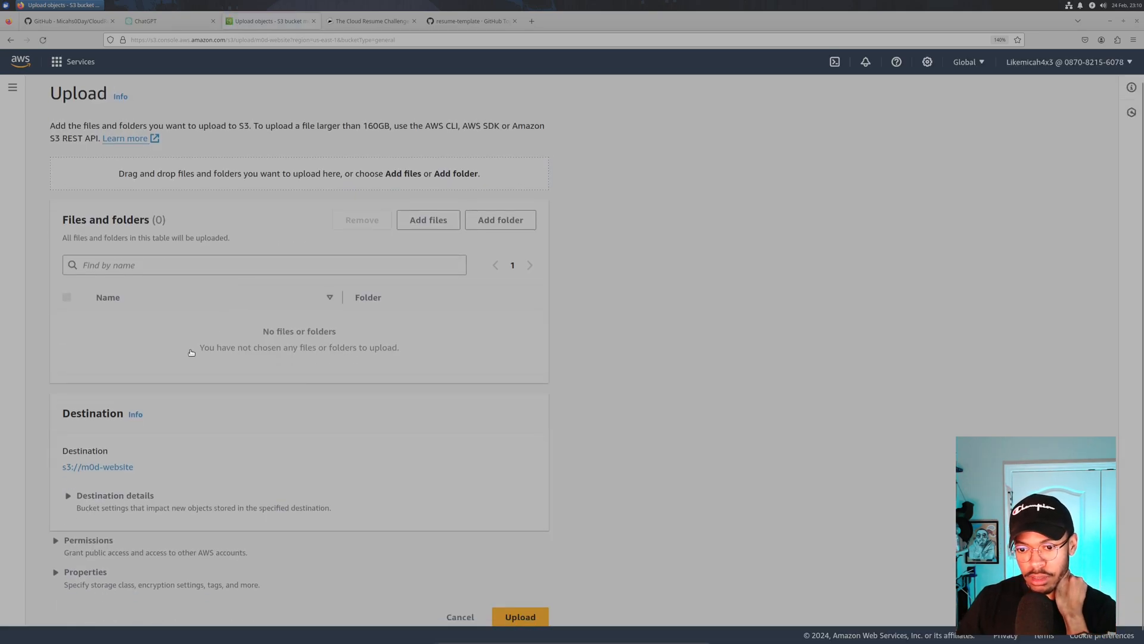
{"action": "left_click", "coordinate": [66, 540]}
{"action": "scroll", "coordinate": [81, 504], "scroll_direction": "down", "scroll_amount": 3}
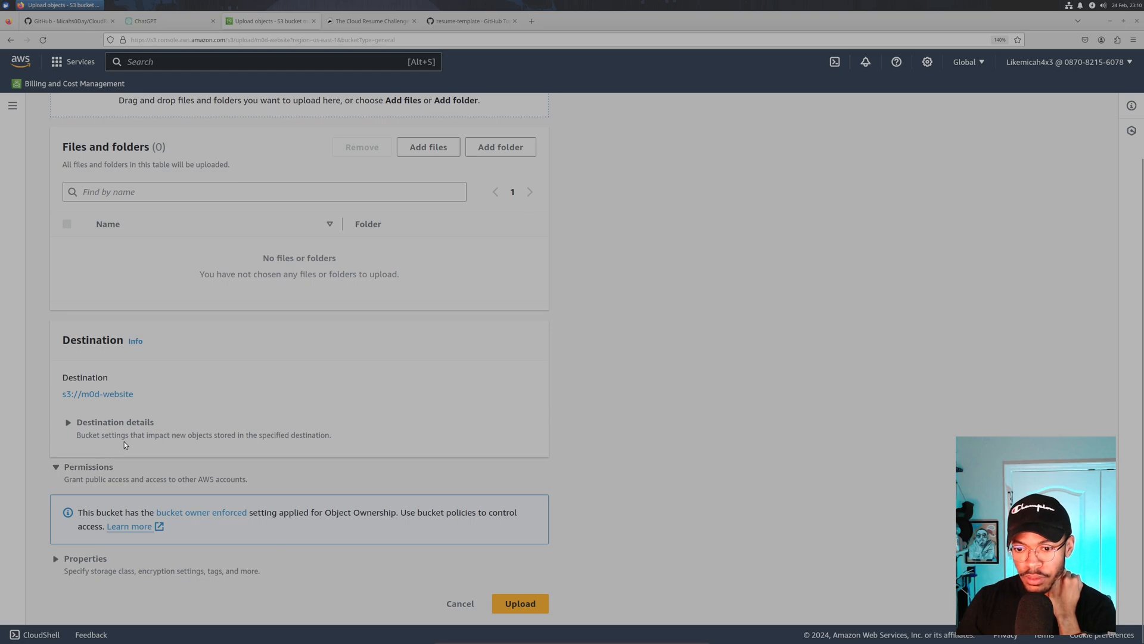
{"action": "scroll", "coordinate": [125, 435], "scroll_direction": "up", "scroll_amount": 4}
{"action": "left_click", "coordinate": [137, 113]}
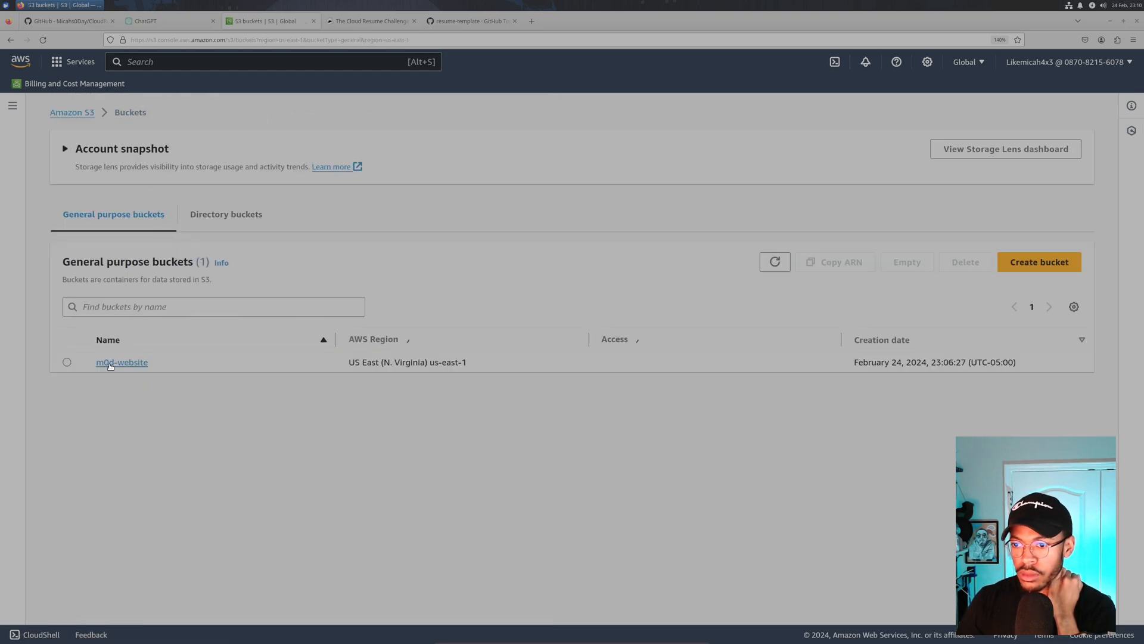
{"action": "left_click", "coordinate": [67, 413]}
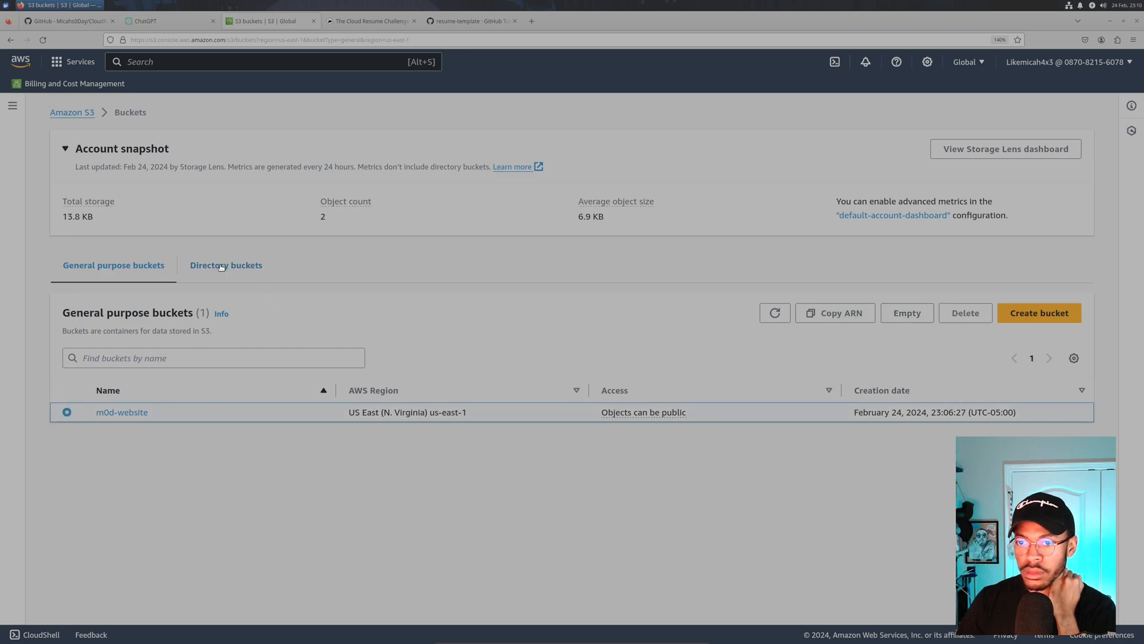
{"action": "left_click", "coordinate": [142, 412]}
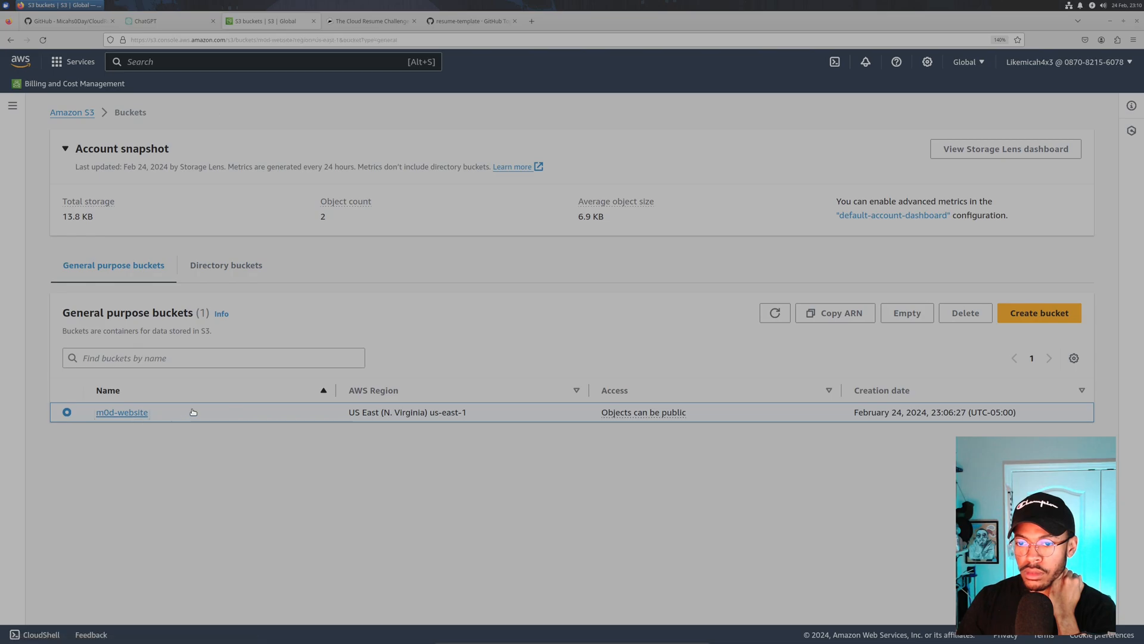
{"action": "left_click", "coordinate": [216, 186]}
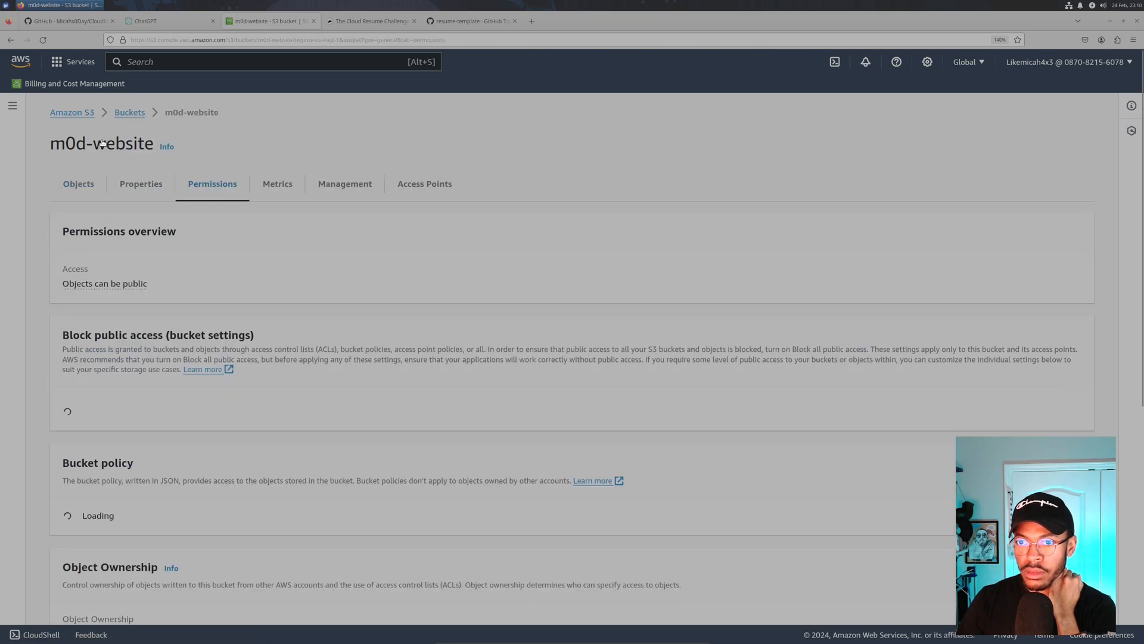
{"action": "left_click", "coordinate": [122, 114]}
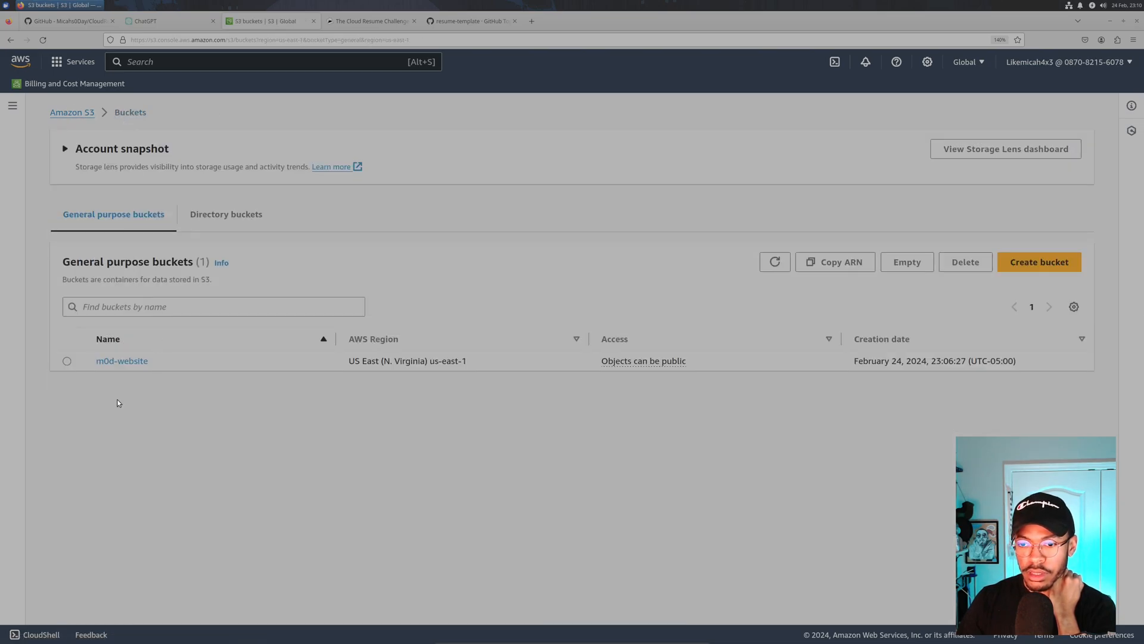
{"action": "left_click", "coordinate": [122, 360]}
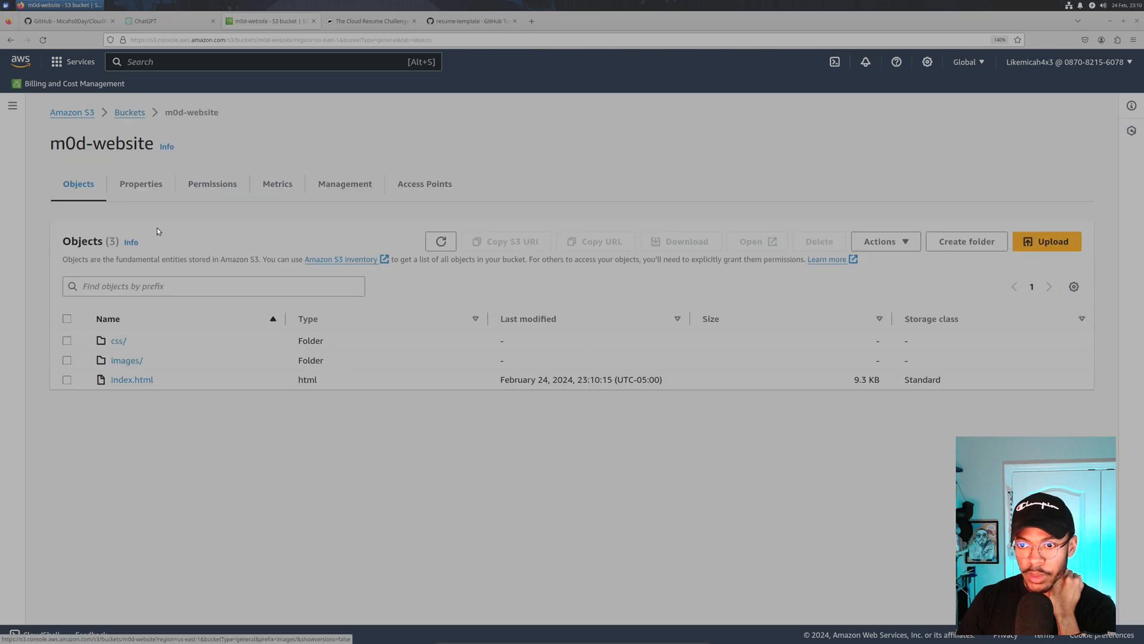
{"action": "left_click", "coordinate": [216, 186]}
{"action": "scroll", "coordinate": [185, 289], "scroll_direction": "down", "scroll_amount": 5}
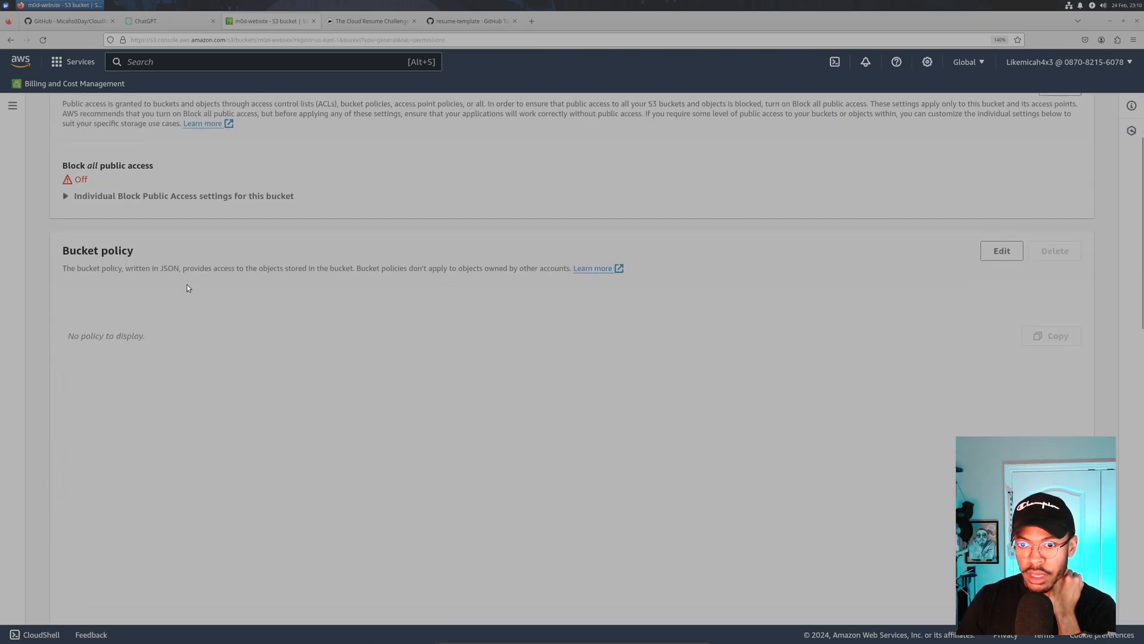
- Scroll past the empty Bucket policy section and switch to the ChatGPT tab
{"action": "scroll", "coordinate": [149, 266], "scroll_direction": "up", "scroll_amount": 1}
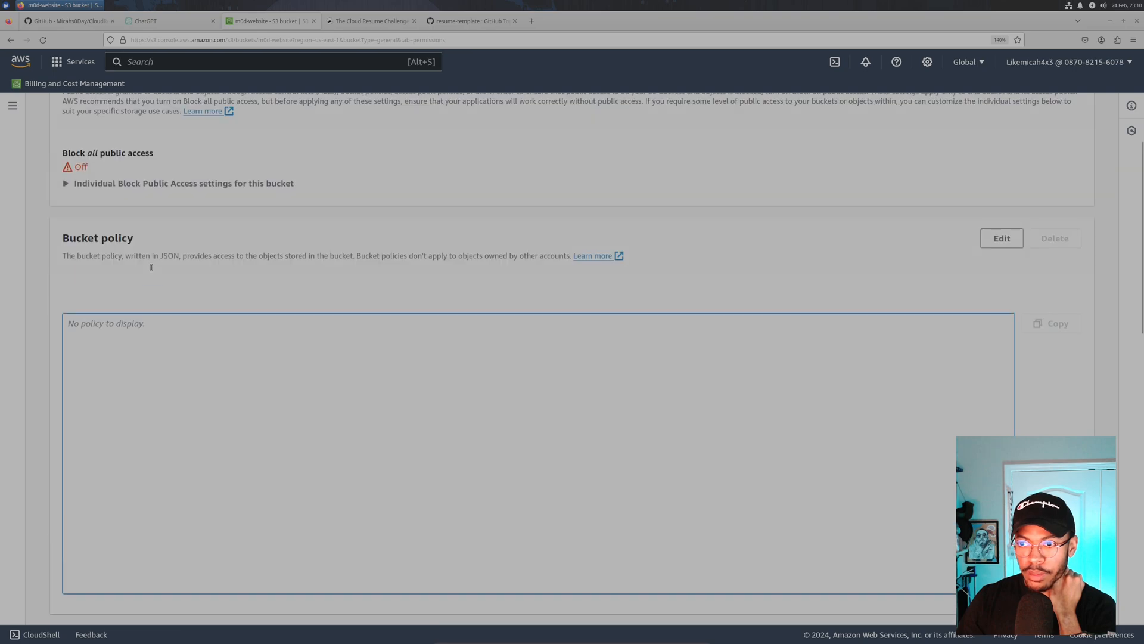
{"action": "scroll", "coordinate": [151, 266], "scroll_direction": "down", "scroll_amount": 1}
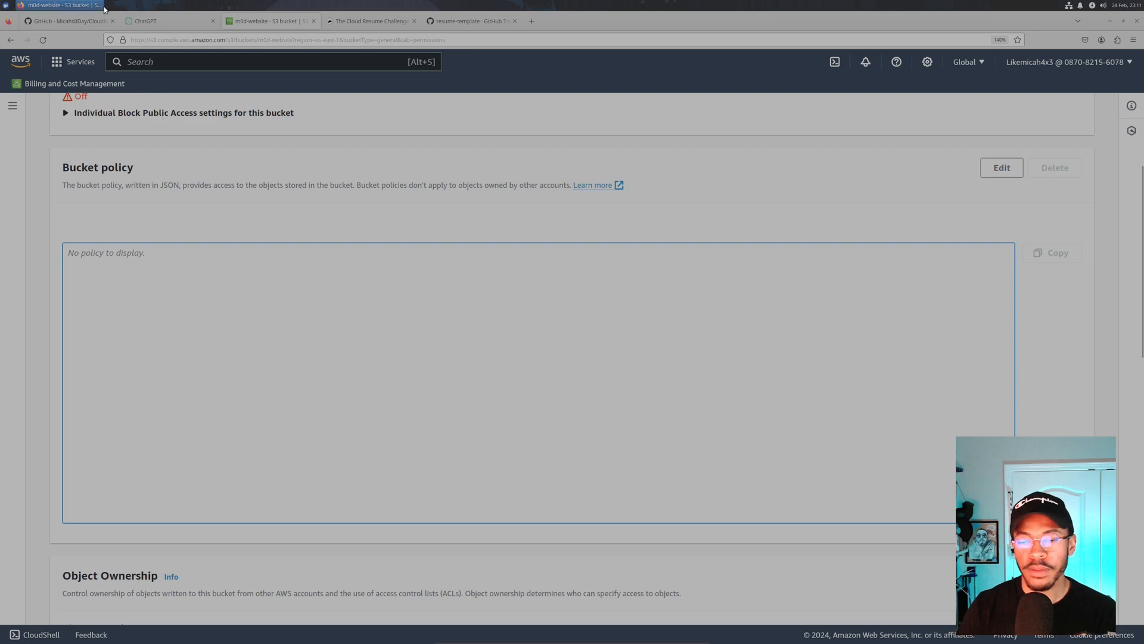
{"action": "left_click", "coordinate": [192, 19]}
- Draft the ChatGPT prompt 'Create a policy to access files within a bucket for', then return to S3
{"action": "left_click", "coordinate": [496, 605]}
{"action": "type", "text": "c"}
{"action": "key", "text": "BackSpace"}
{"action": "type", "text": "Cr"}
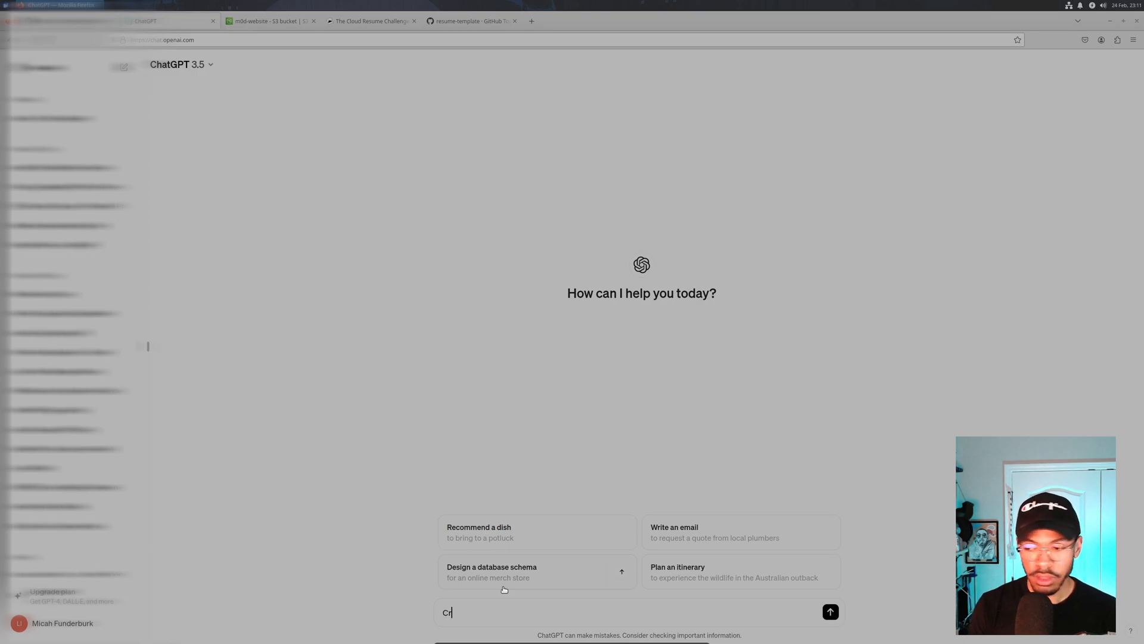
{"action": "type", "text": "eate to a"}
{"action": "key", "text": "BackSpace"}
{"action": "key", "text": "BackSpace"}
{"action": "key", "text": "BackSpace"}
{"action": "key", "text": "BackSpace"}
{"action": "key", "text": "BackSpace"}
{"action": "type", "text": "a policy to access"}
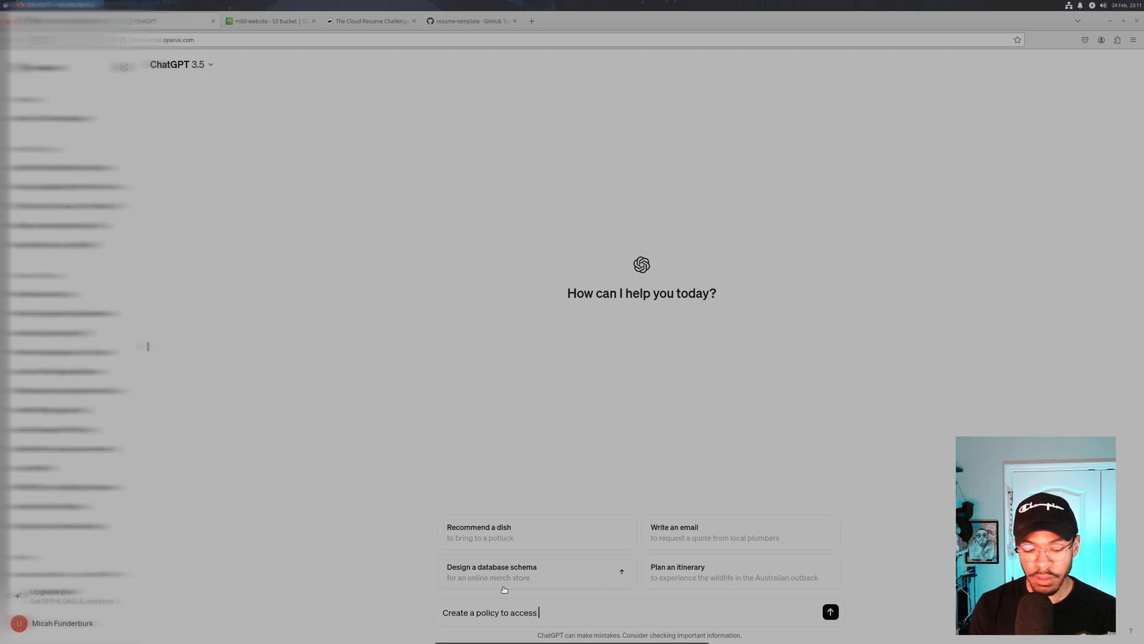
{"action": "type", "text": " files withing a"}
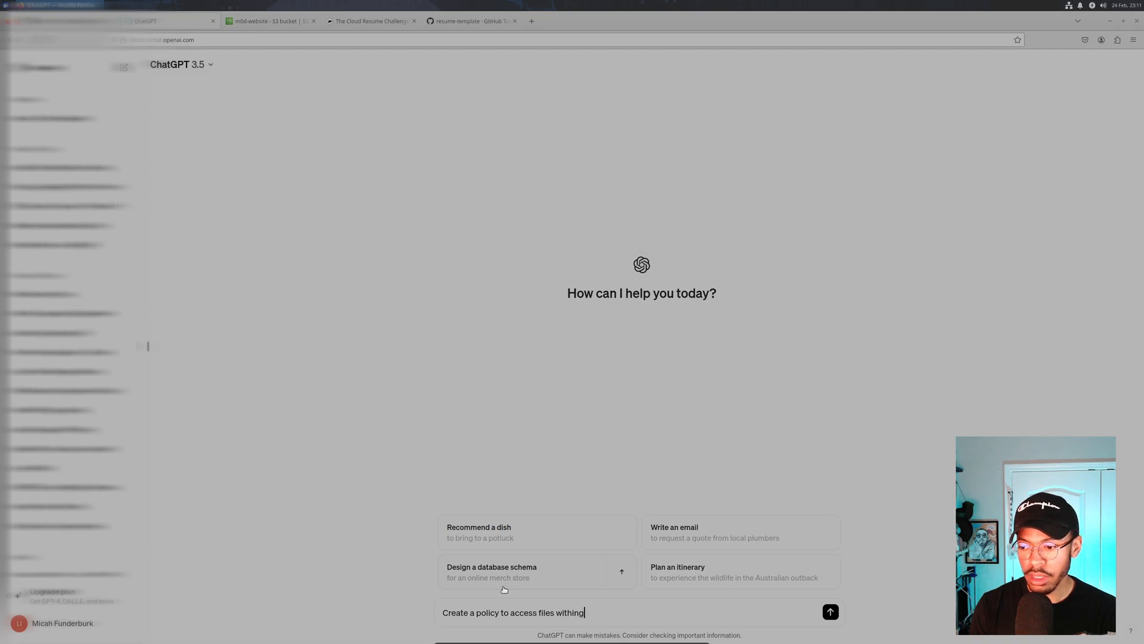
{"action": "key", "text": "BackSpace"}
{"action": "key", "text": "BackSpace"}
{"action": "key", "text": "BackSpace"}
{"action": "key", "text": "BackSpace"}
{"action": "type", "text": "a b"}
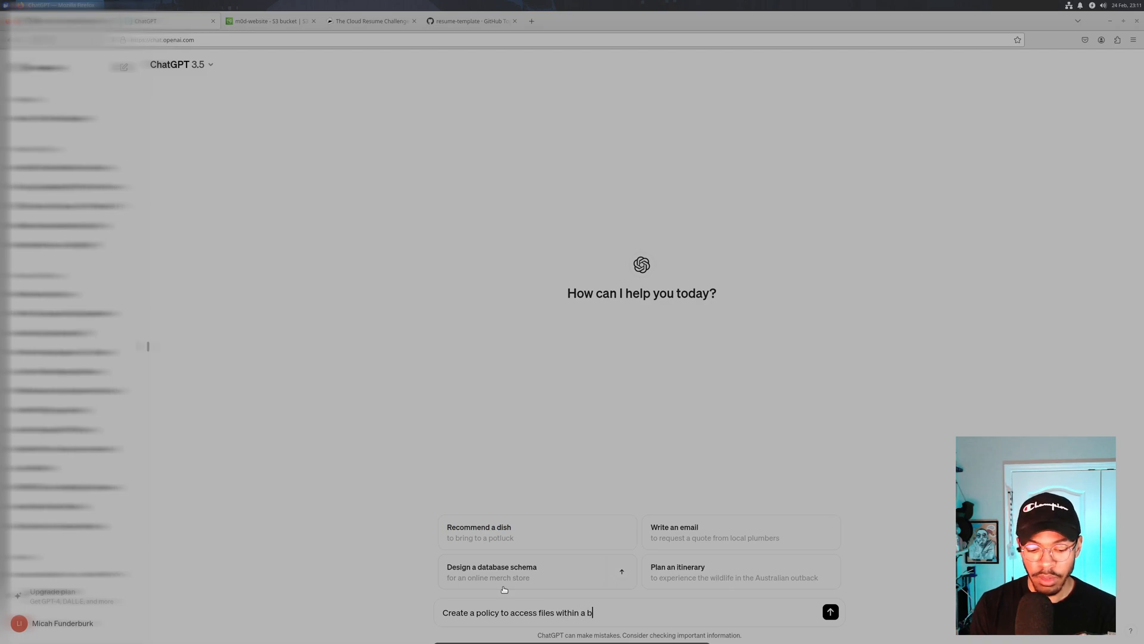
{"action": "type", "text": "ucket for"}
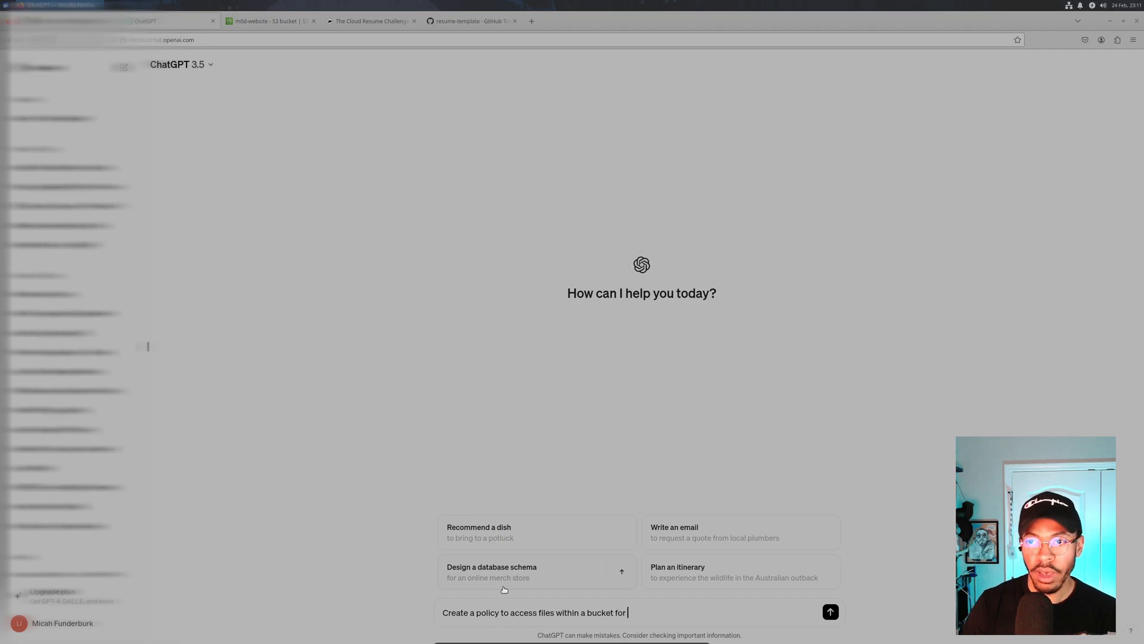
{"action": "left_click", "coordinate": [269, 27]}
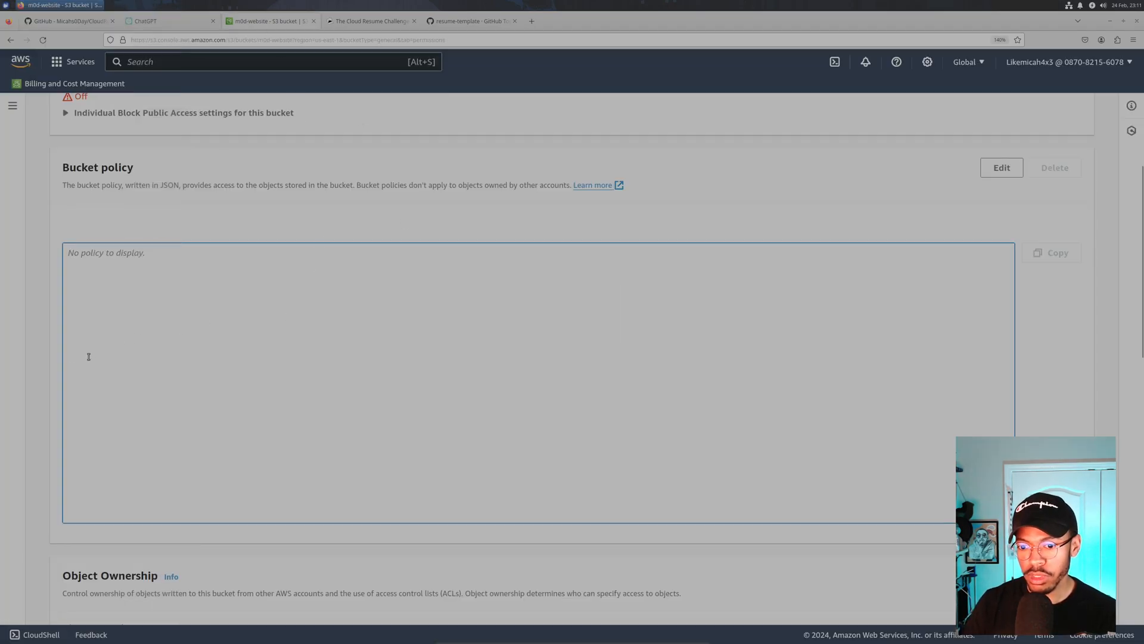
- Browse m0d-website's Properties tab down to the Static website hosting section
{"action": "scroll", "coordinate": [94, 350], "scroll_direction": "down", "scroll_amount": 10}
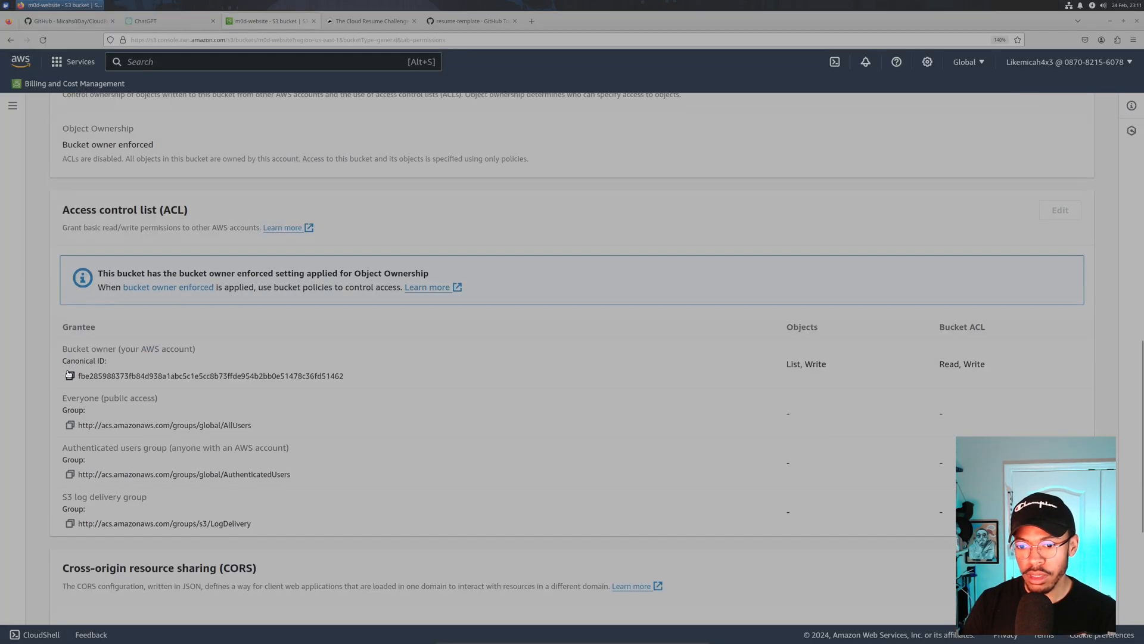
{"action": "scroll", "coordinate": [69, 374], "scroll_direction": "down", "scroll_amount": 5}
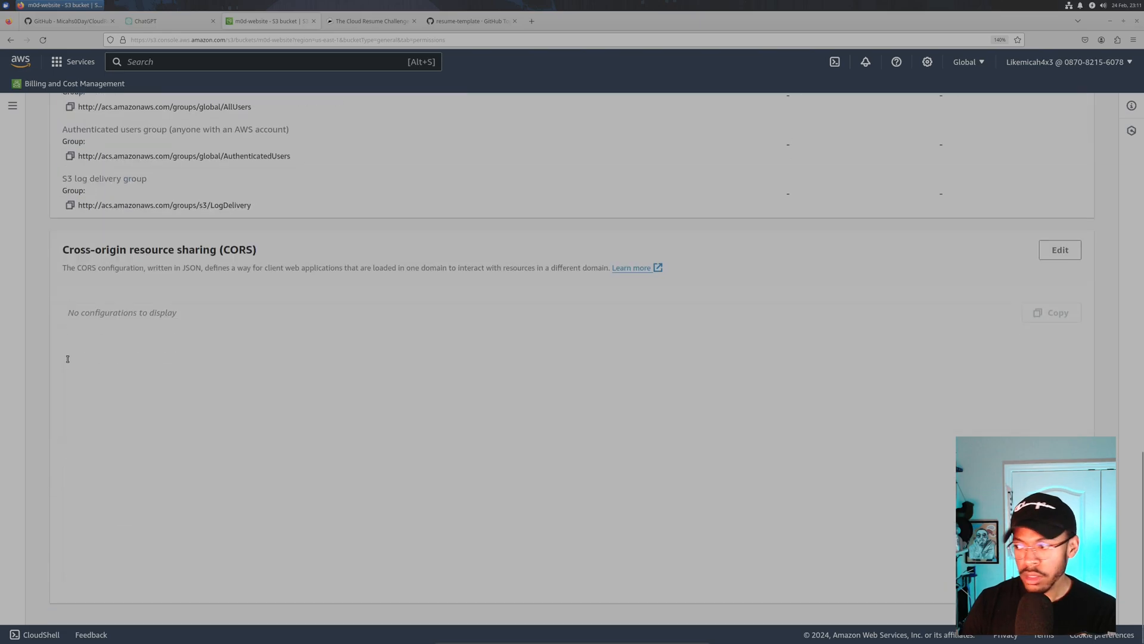
{"action": "scroll", "coordinate": [67, 359], "scroll_direction": "up", "scroll_amount": 10}
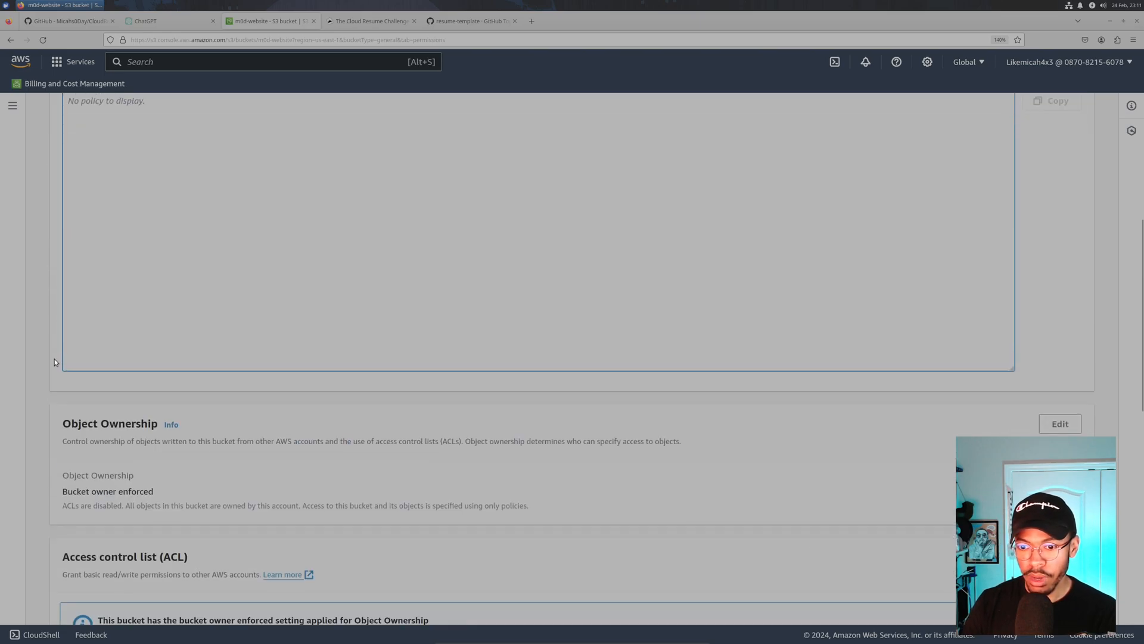
{"action": "scroll", "coordinate": [55, 358], "scroll_direction": "up", "scroll_amount": 8}
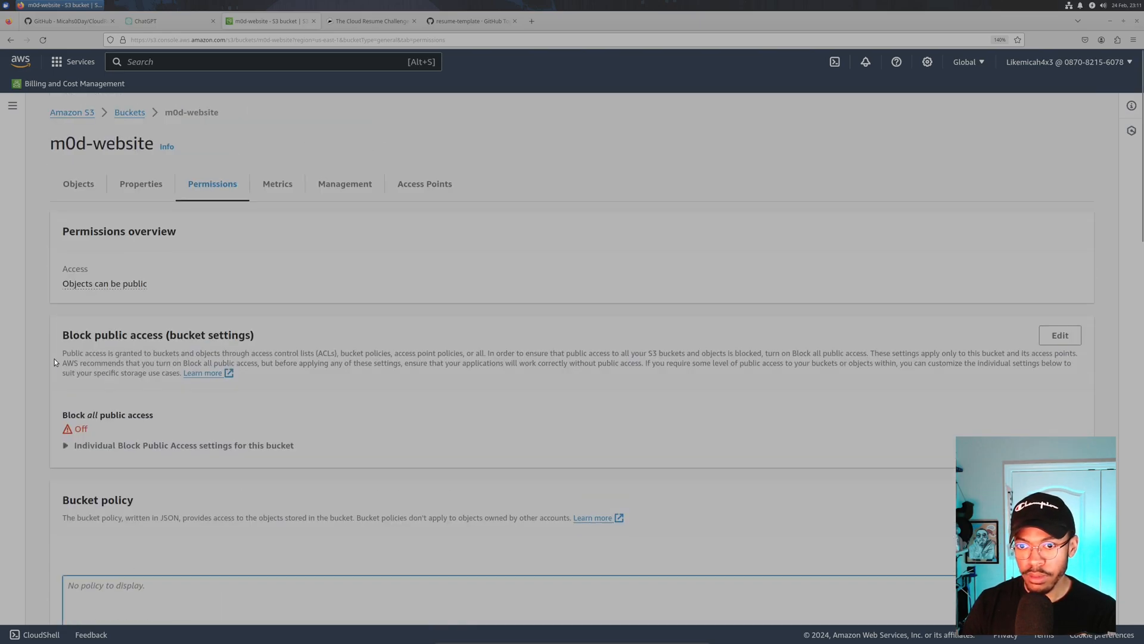
{"action": "left_click", "coordinate": [340, 192]}
{"action": "scroll", "coordinate": [272, 295], "scroll_direction": "down", "scroll_amount": 3}
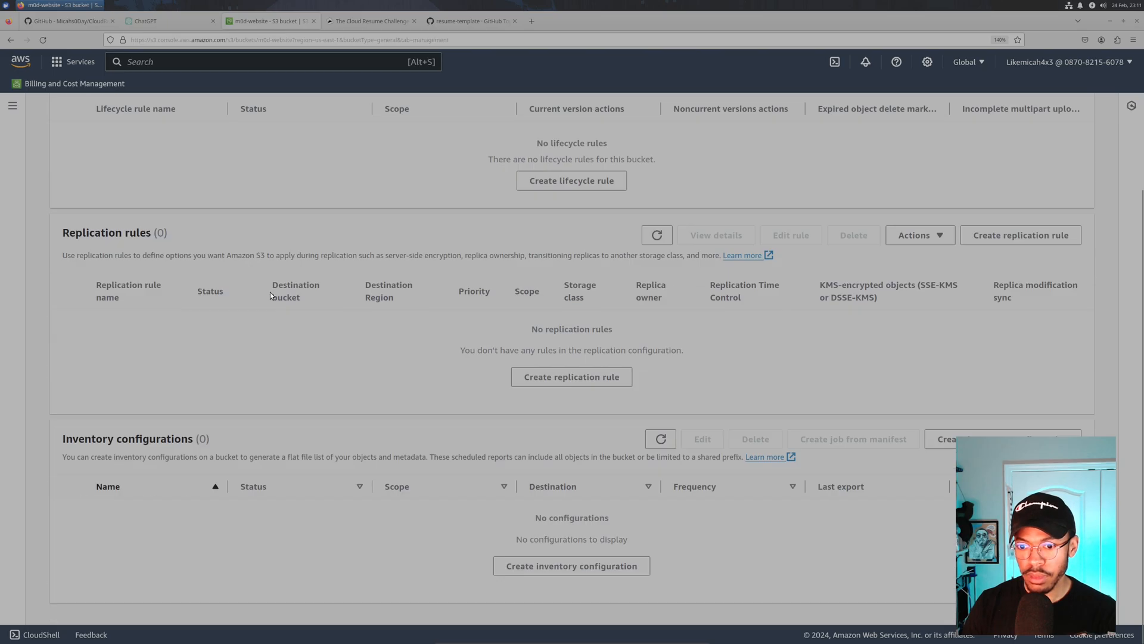
{"action": "scroll", "coordinate": [271, 286], "scroll_direction": "up", "scroll_amount": 3}
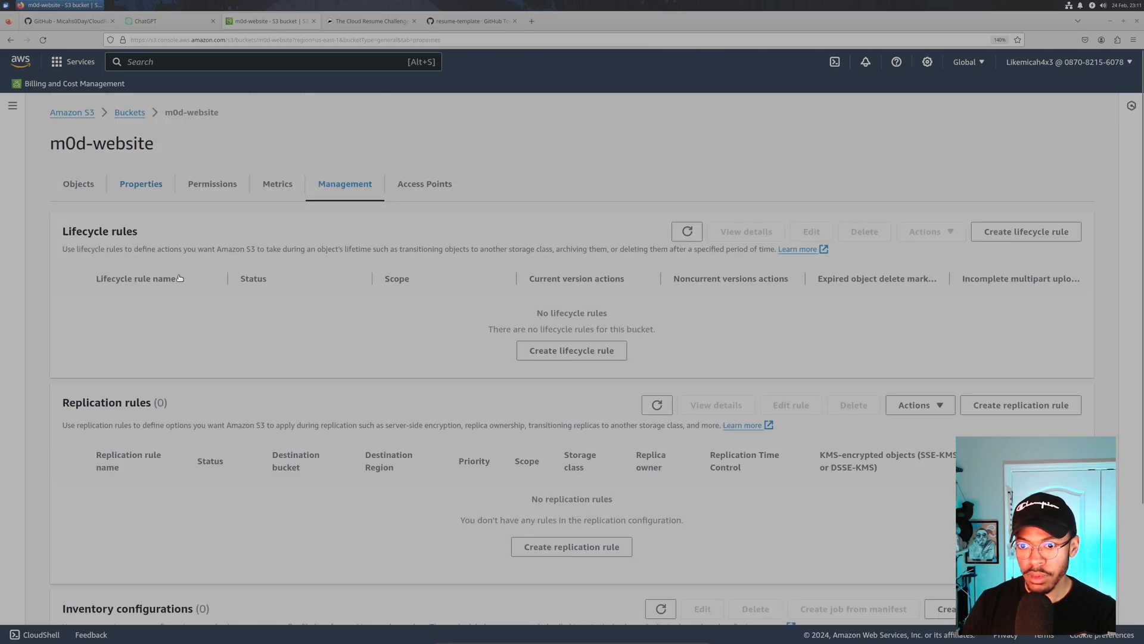
{"action": "scroll", "coordinate": [174, 268], "scroll_direction": "down", "scroll_amount": 10}
{"action": "scroll", "coordinate": [174, 272], "scroll_direction": "down", "scroll_amount": 12}
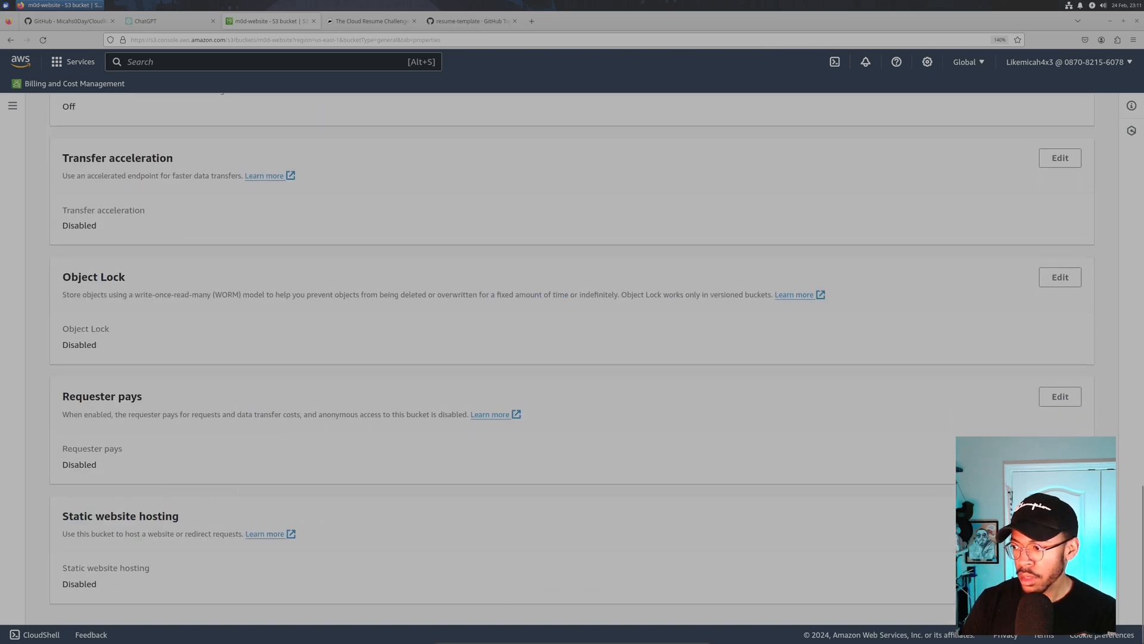
- Enable static website hosting with index.html as the index document and save the changes
{"action": "left_click", "coordinate": [1061, 516]}
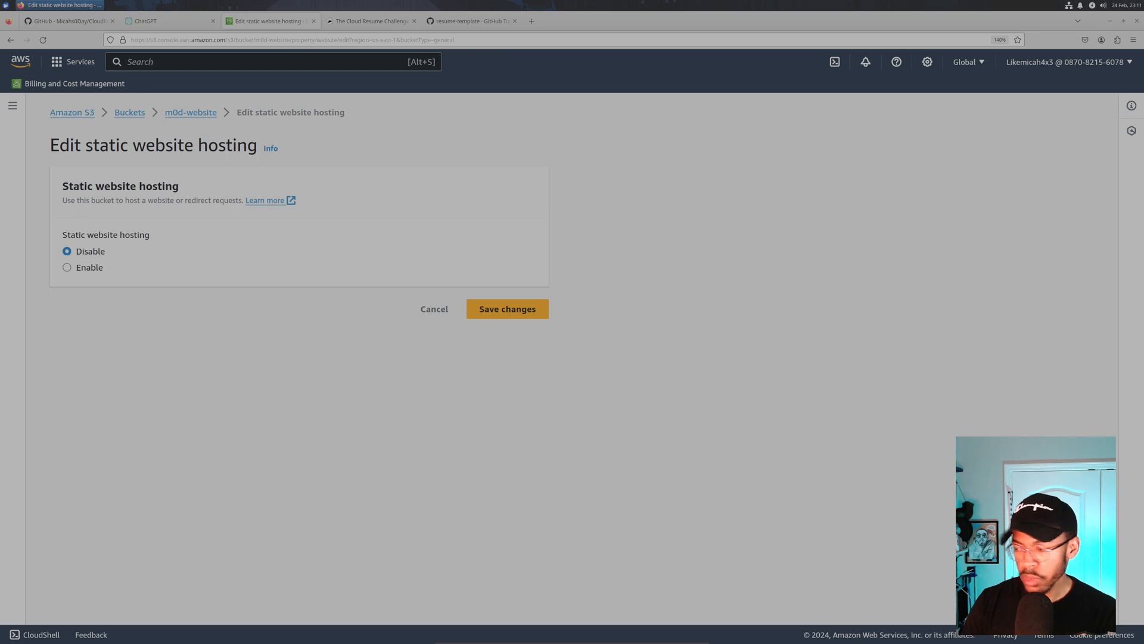
{"action": "left_click", "coordinate": [67, 268]}
{"action": "scroll", "coordinate": [132, 291], "scroll_direction": "down", "scroll_amount": 2}
{"action": "scroll", "coordinate": [132, 291], "scroll_direction": "down", "scroll_amount": 1}
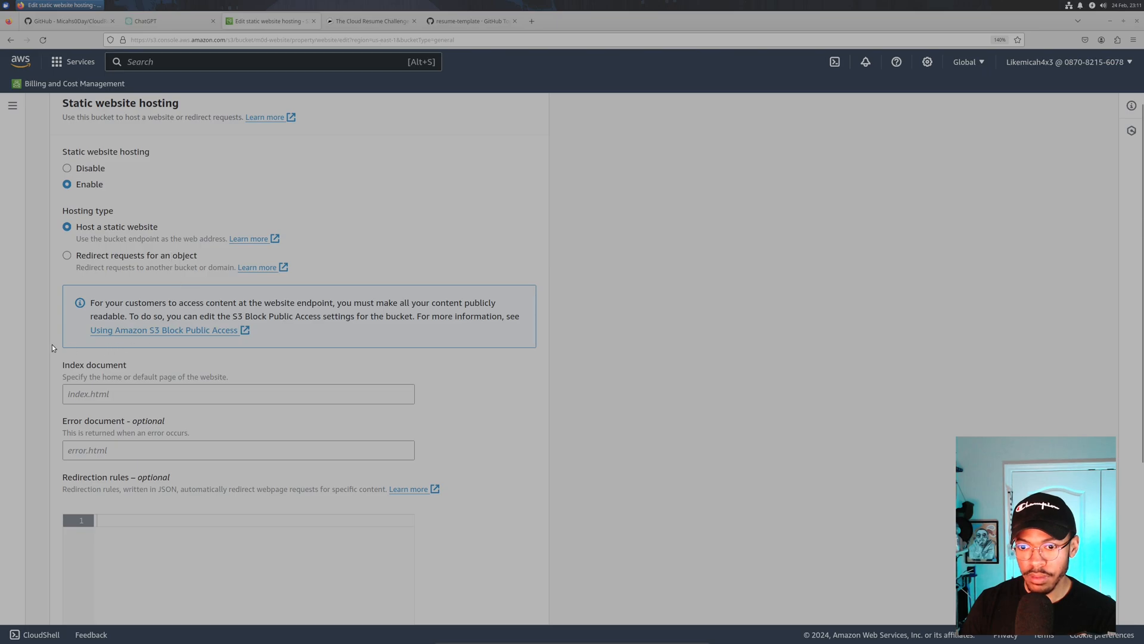
{"action": "scroll", "coordinate": [100, 367], "scroll_direction": "down", "scroll_amount": 3}
{"action": "left_click", "coordinate": [158, 319]}
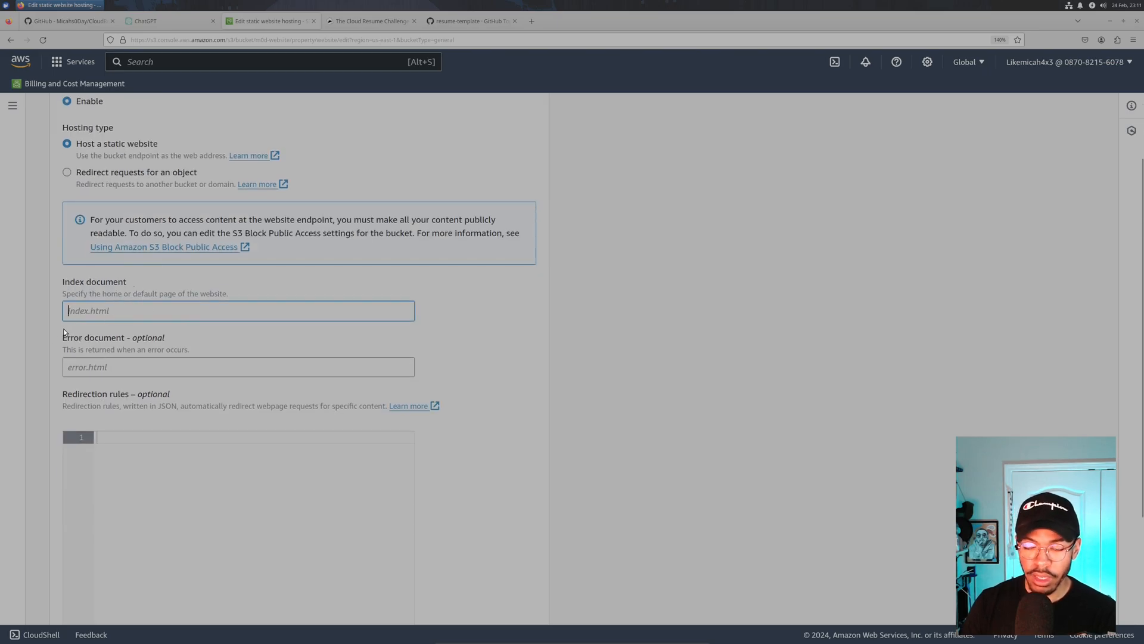
{"action": "type", "text": "index"}
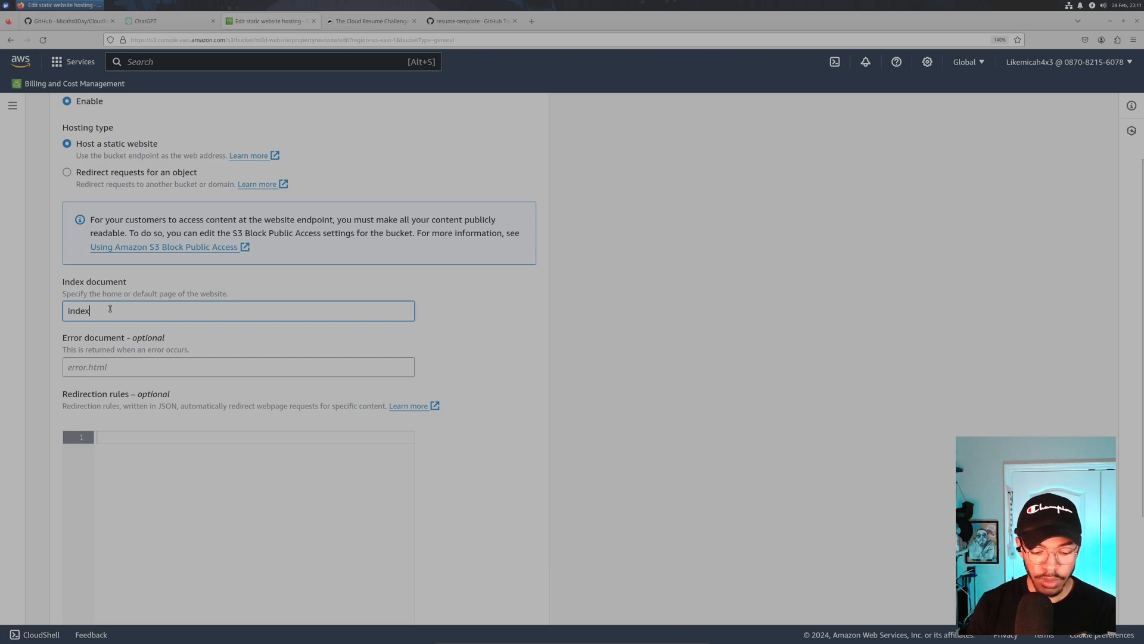
{"action": "type", "text": ".html"}
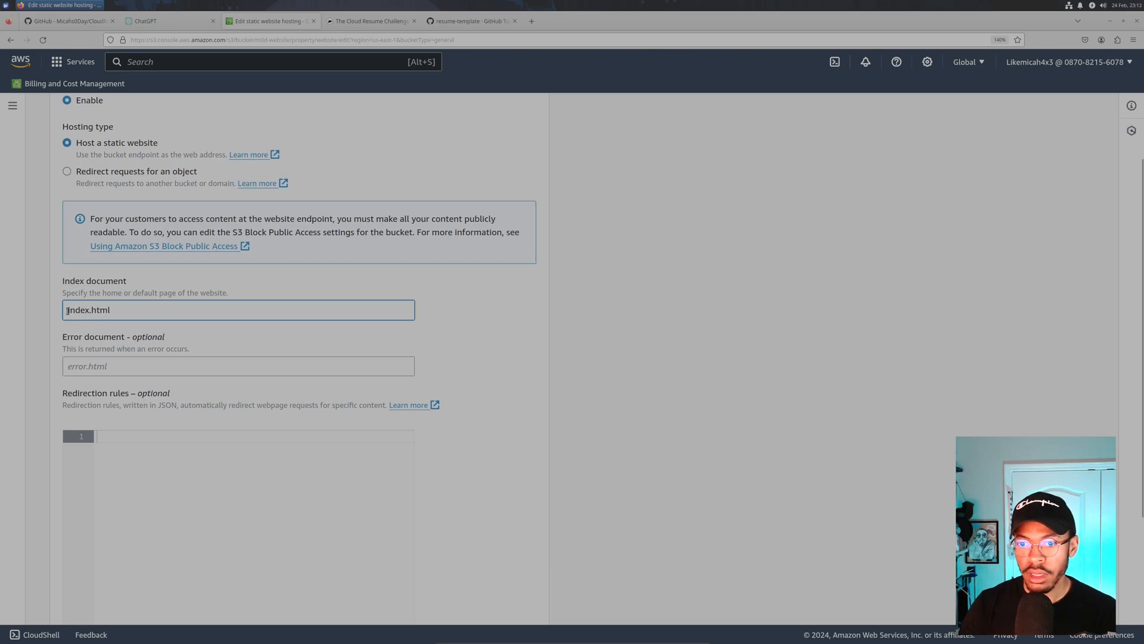
{"action": "scroll", "coordinate": [66, 309], "scroll_direction": "down", "scroll_amount": 3}
{"action": "left_click", "coordinate": [125, 259]}
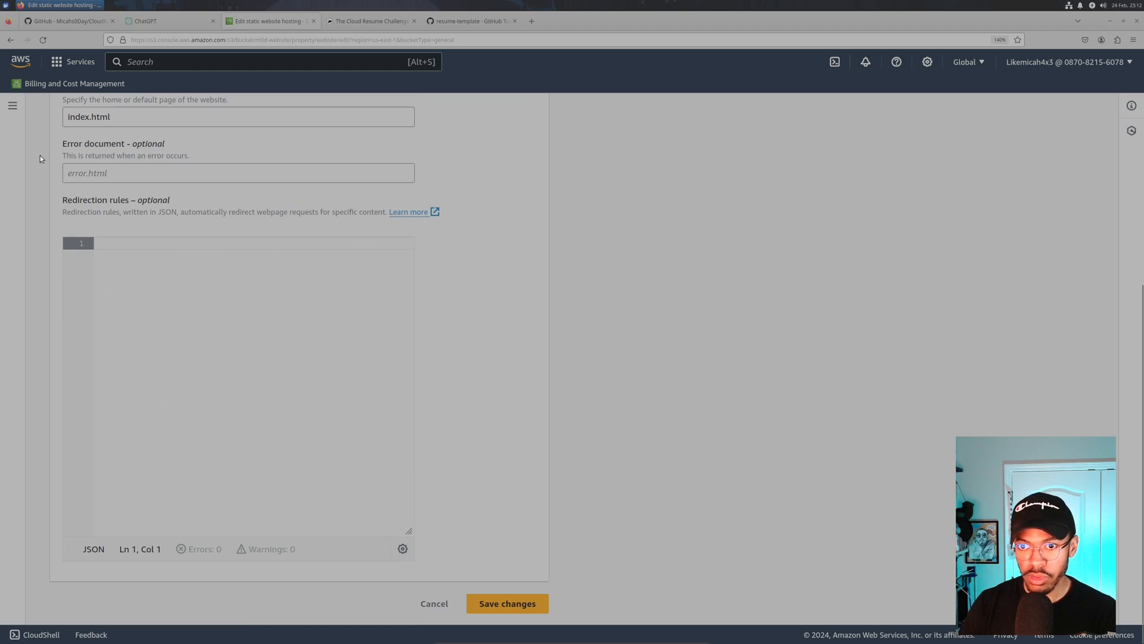
{"action": "left_click", "coordinate": [508, 603]}
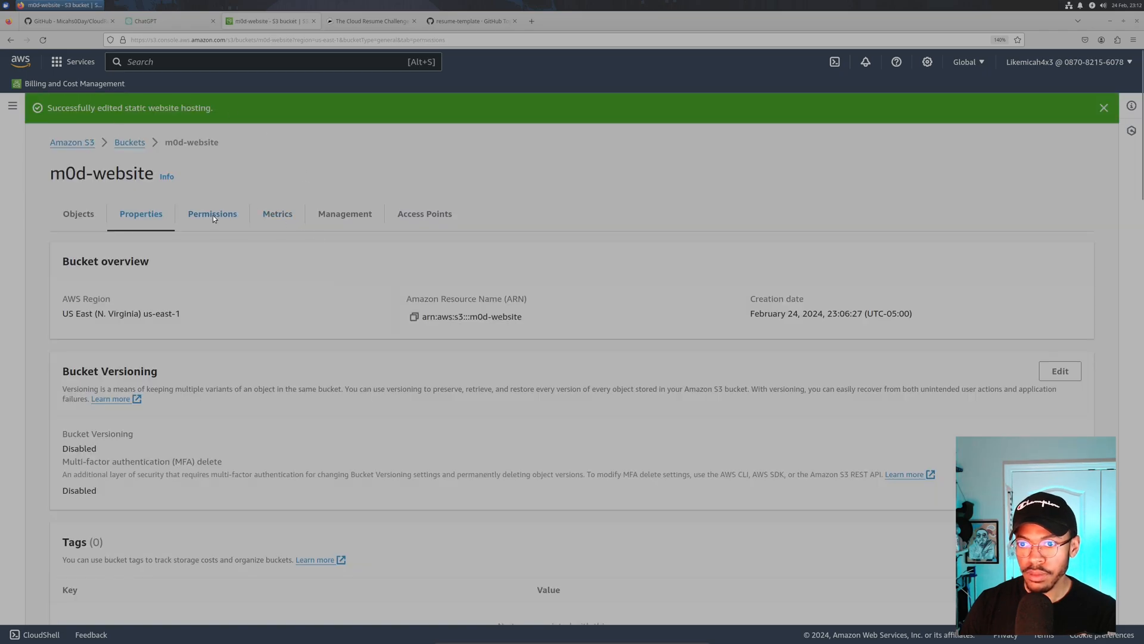
{"action": "left_click", "coordinate": [194, 210]}
- Replace the draft with 'How to host a static website using s3 in AWS, including policy?' and send it
{"action": "scroll", "coordinate": [263, 280], "scroll_direction": "down", "scroll_amount": 8}
{"action": "scroll", "coordinate": [239, 274], "scroll_direction": "up", "scroll_amount": 3}
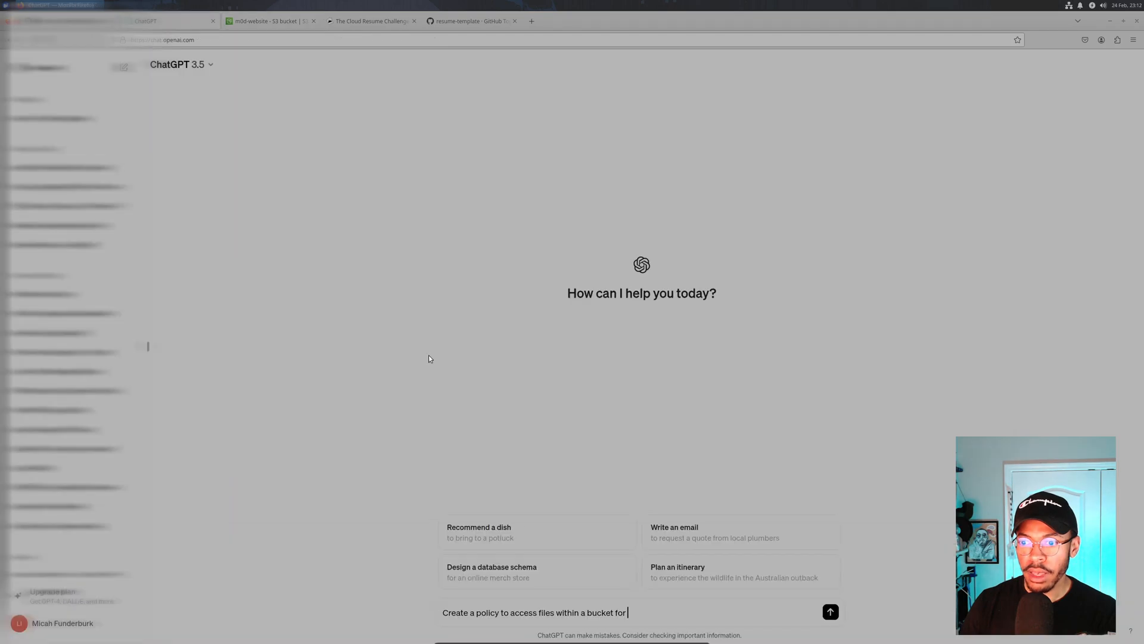
{"action": "left_click_drag", "start_coordinate": [629, 612], "coordinate": [414, 600]}
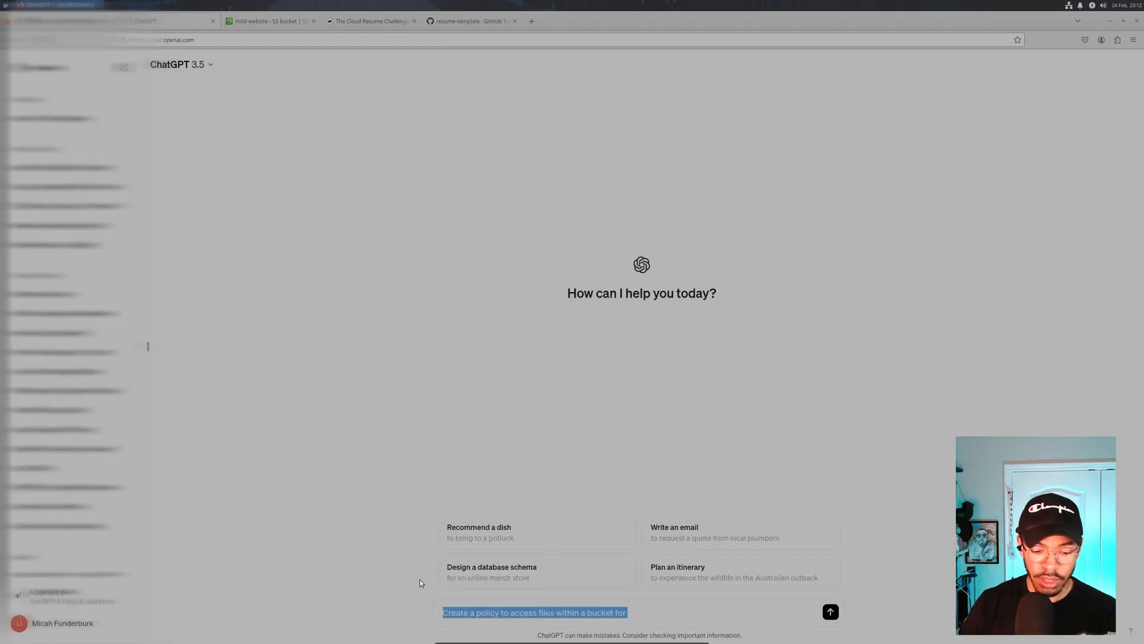
{"action": "type", "text": "How to host a static website using s3 in AWS, including pol"}
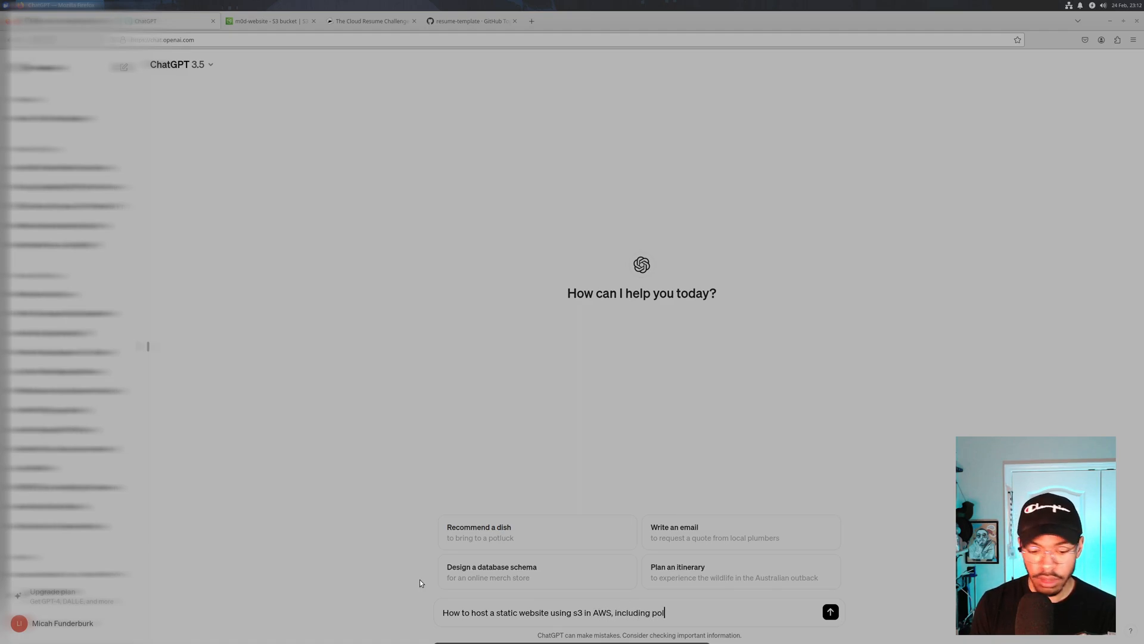
{"action": "type", "text": "cy?"}
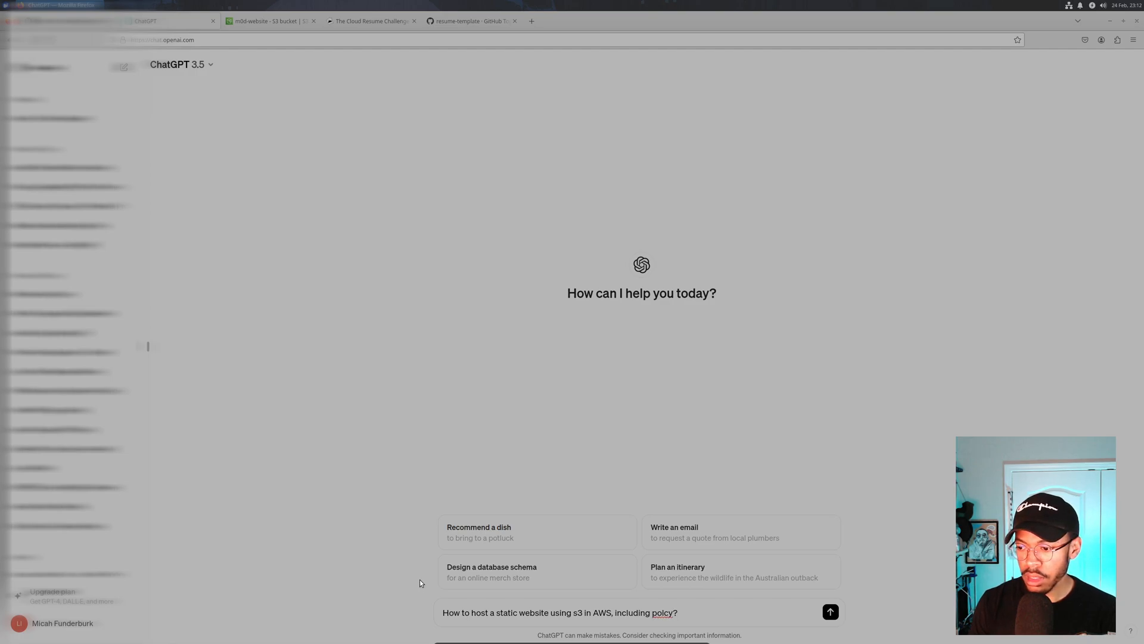
{"action": "left_click", "coordinate": [666, 614]}
{"action": "type", "text": "i"}
{"action": "left_click", "coordinate": [830, 612]}
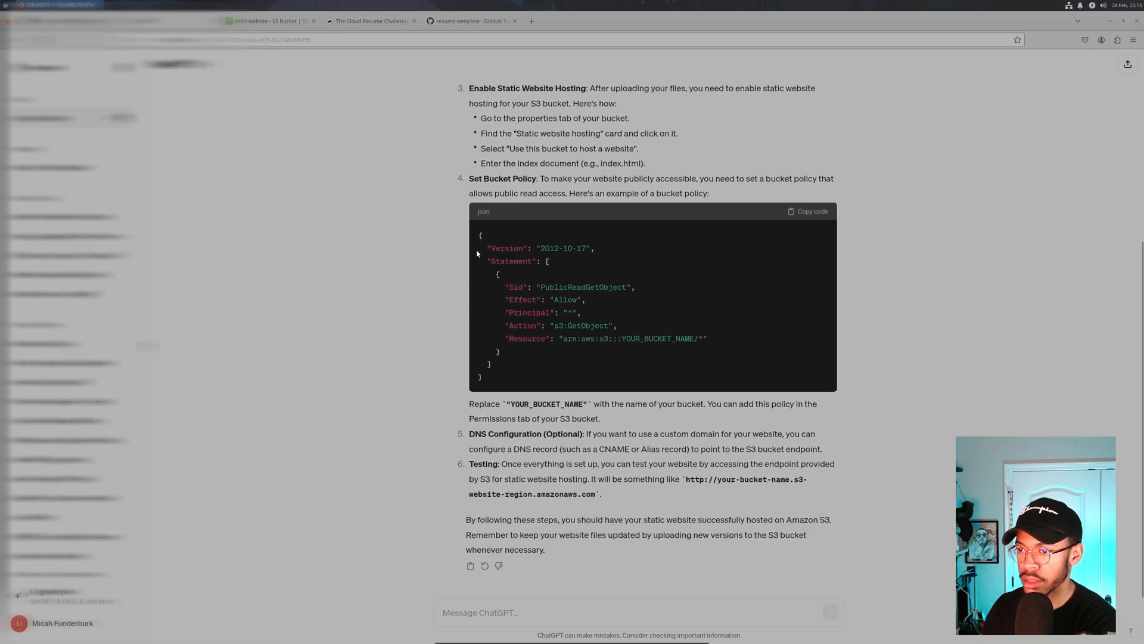
- Select the example JSON bucket policy and highlight its PublicReadGetObject Sid
{"action": "left_click_drag", "start_coordinate": [478, 235], "coordinate": [536, 381]}
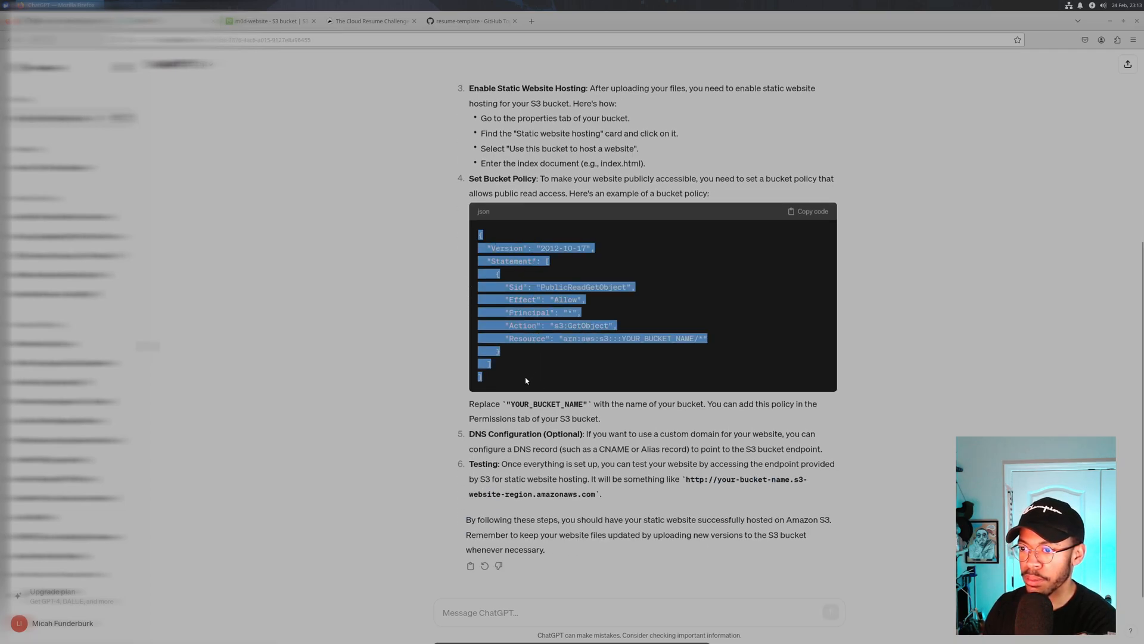
{"action": "right_click", "coordinate": [540, 345]}
{"action": "left_click", "coordinate": [542, 350]}
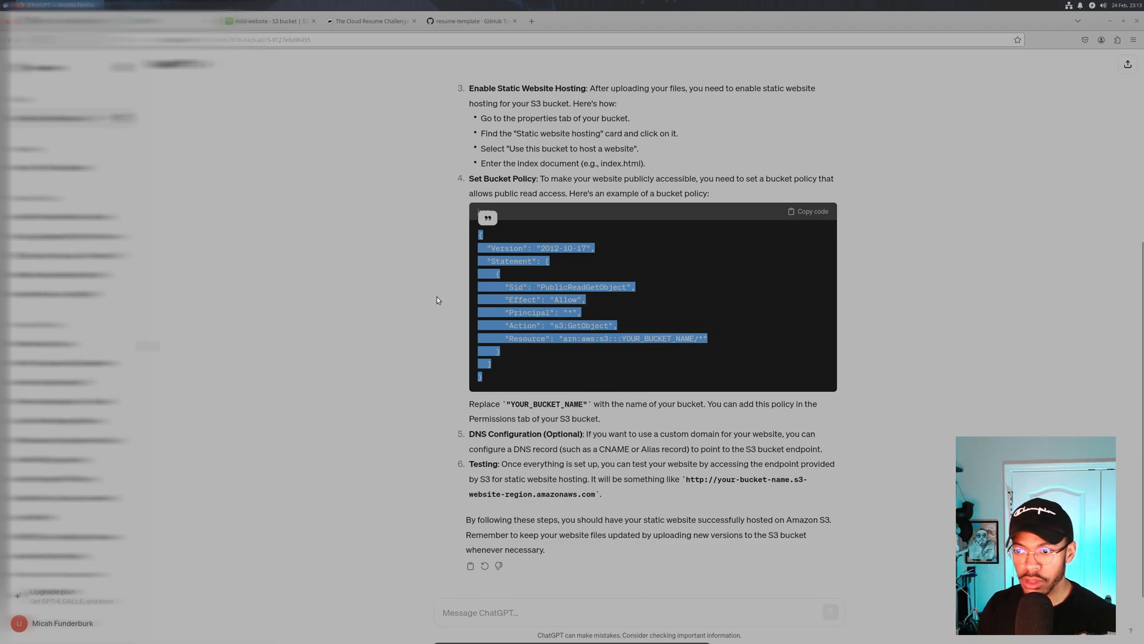
{"action": "left_click", "coordinate": [496, 287]}
{"action": "scroll", "coordinate": [498, 289], "scroll_direction": "up", "scroll_amount": 4}
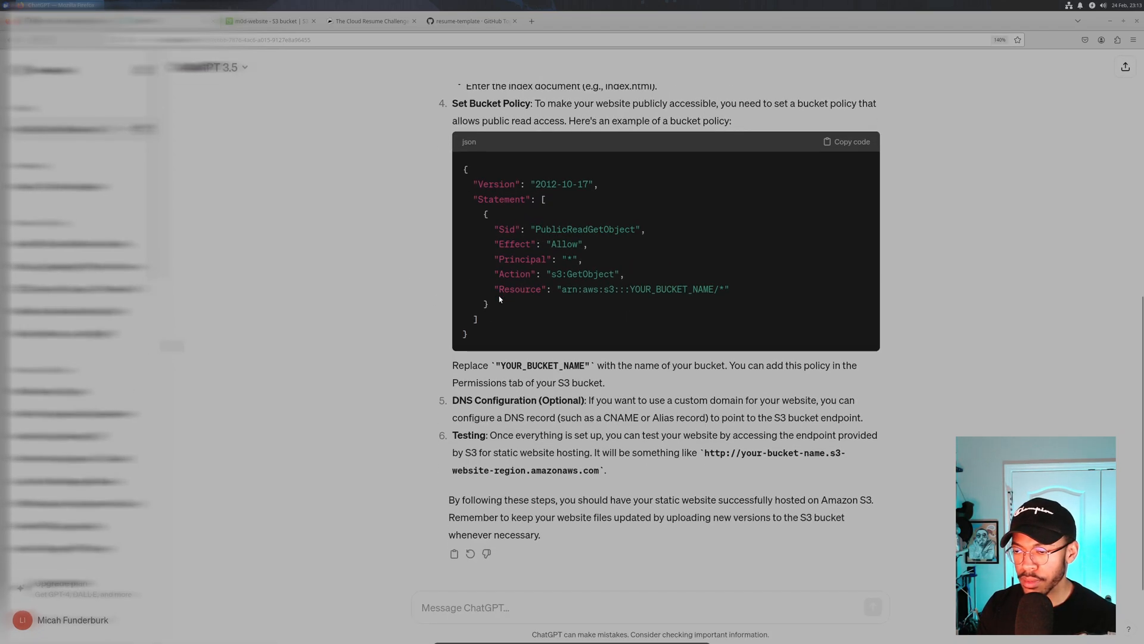
{"action": "scroll", "coordinate": [498, 290], "scroll_direction": "up", "scroll_amount": 2}
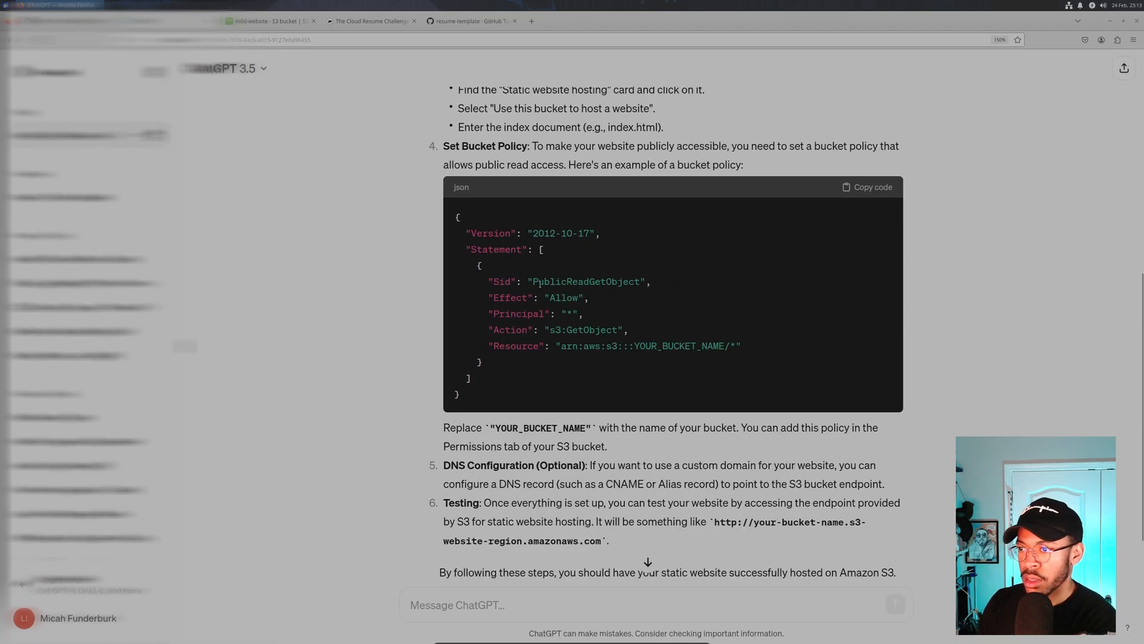
{"action": "double_click", "coordinate": [541, 282]}
{"action": "left_click", "coordinate": [542, 286]}
{"action": "left_click_drag", "start_coordinate": [534, 281], "coordinate": [635, 283]}
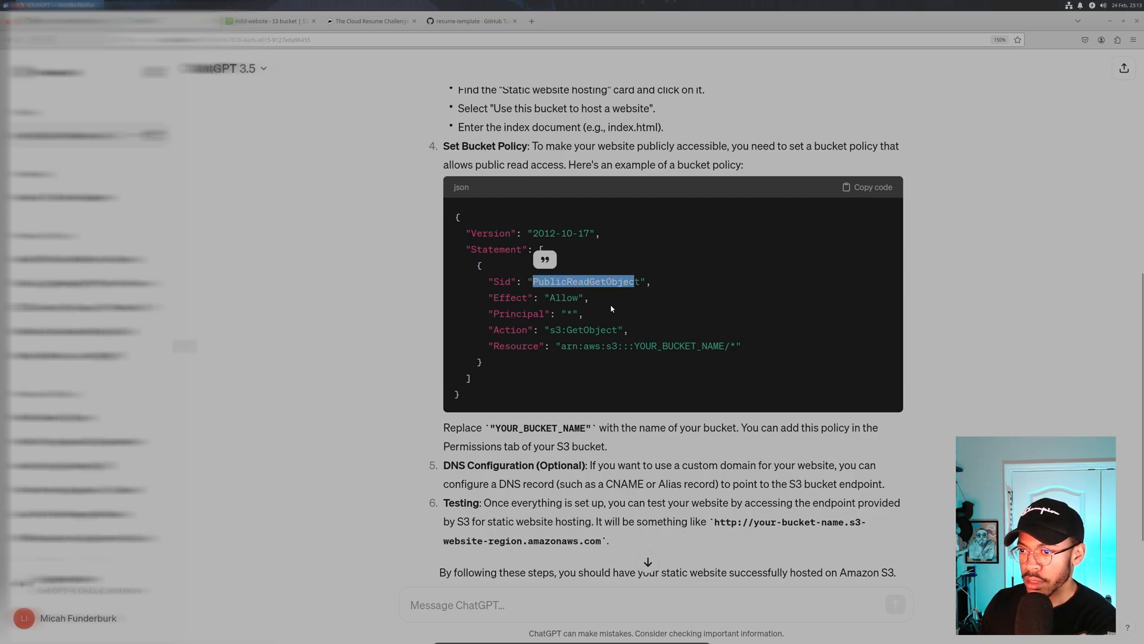
{"action": "left_click", "coordinate": [558, 303]}
- Inspect the Allow, * Principal, s3:GetObject and YOUR_BUCKET_NAME values, then right-click PublicReadGetObject
{"action": "double_click", "coordinate": [566, 298]}
{"action": "left_click_drag", "start_coordinate": [540, 284], "coordinate": [640, 282]}
{"action": "left_click", "coordinate": [592, 328]}
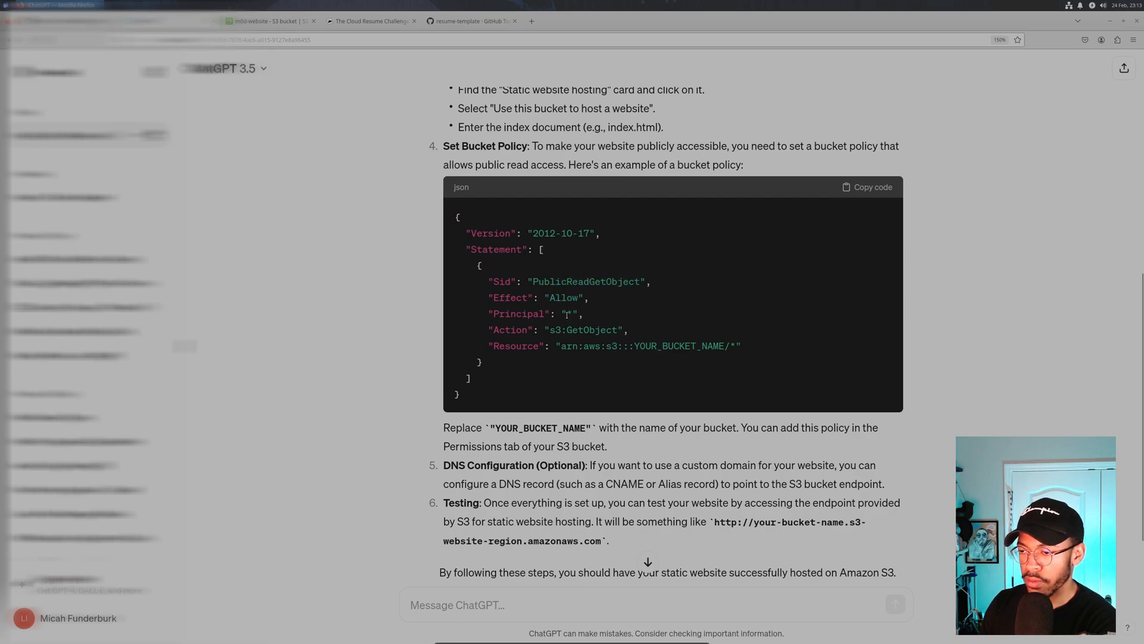
{"action": "left_click_drag", "start_coordinate": [572, 314], "coordinate": [568, 314]}
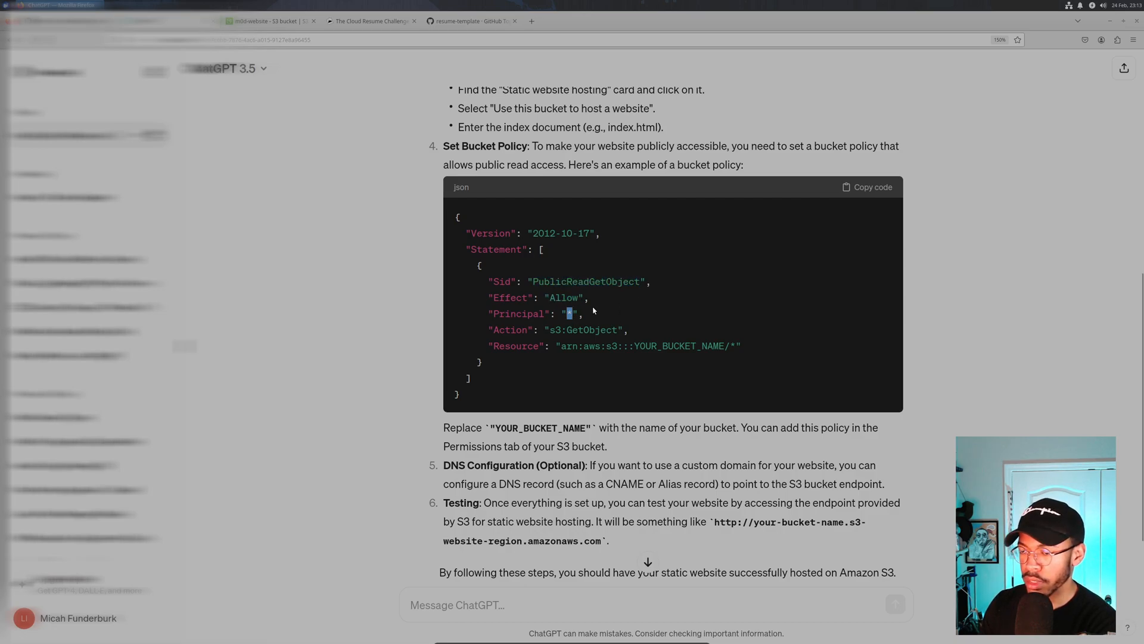
{"action": "left_click", "coordinate": [569, 314]}
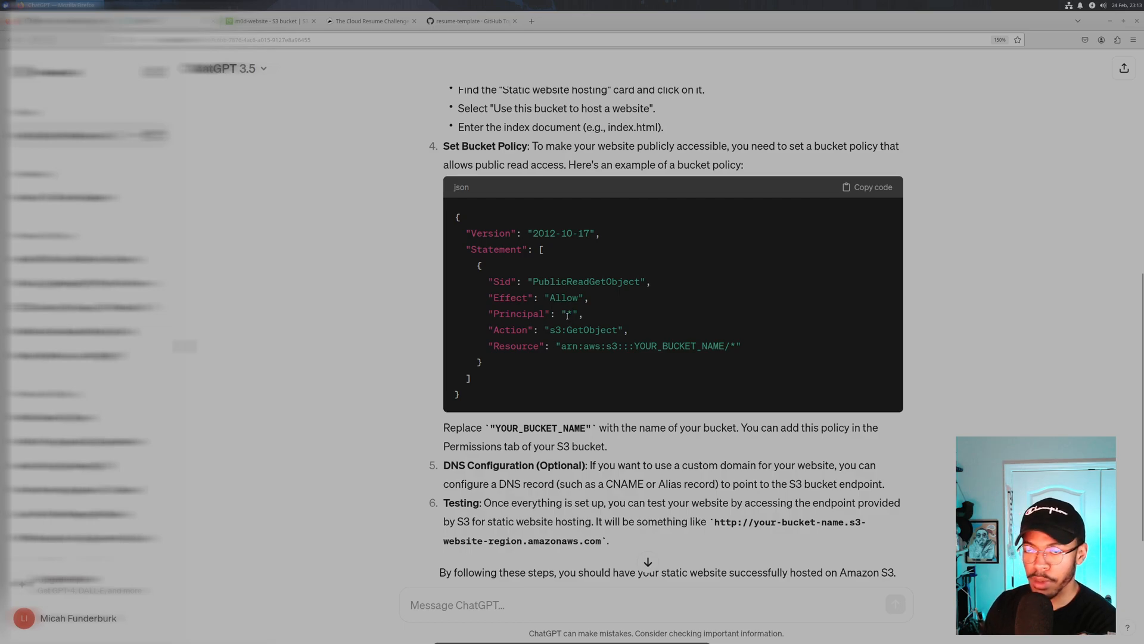
{"action": "left_click_drag", "start_coordinate": [552, 329], "coordinate": [606, 330]}
{"action": "left_click", "coordinate": [518, 290]}
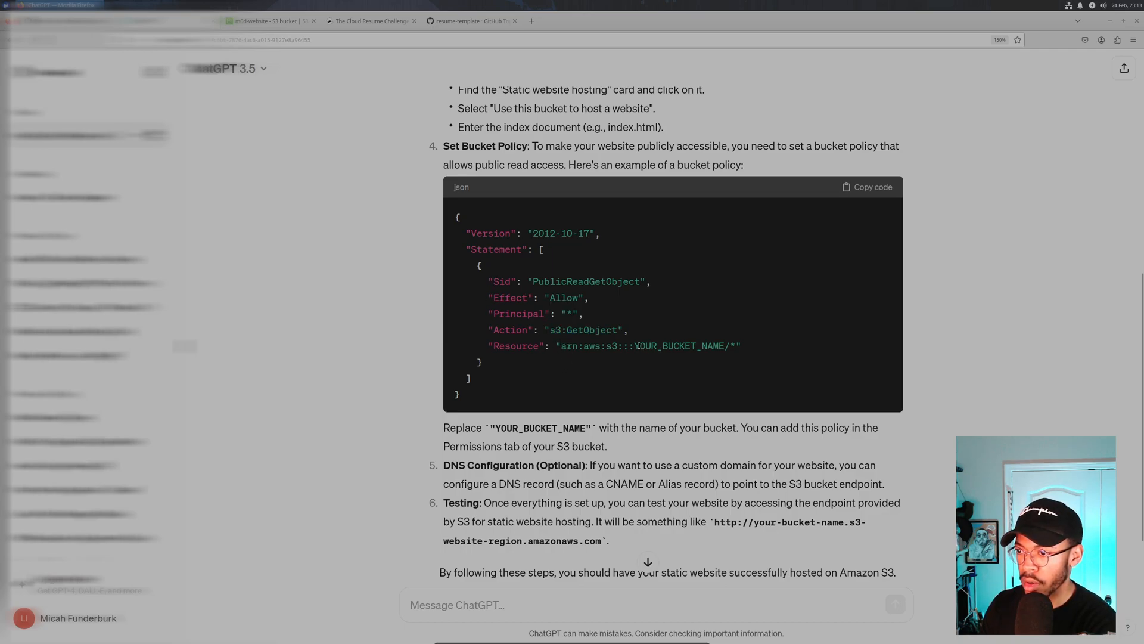
{"action": "left_click_drag", "start_coordinate": [641, 346], "coordinate": [726, 346]}
{"action": "left_click", "coordinate": [733, 347]}
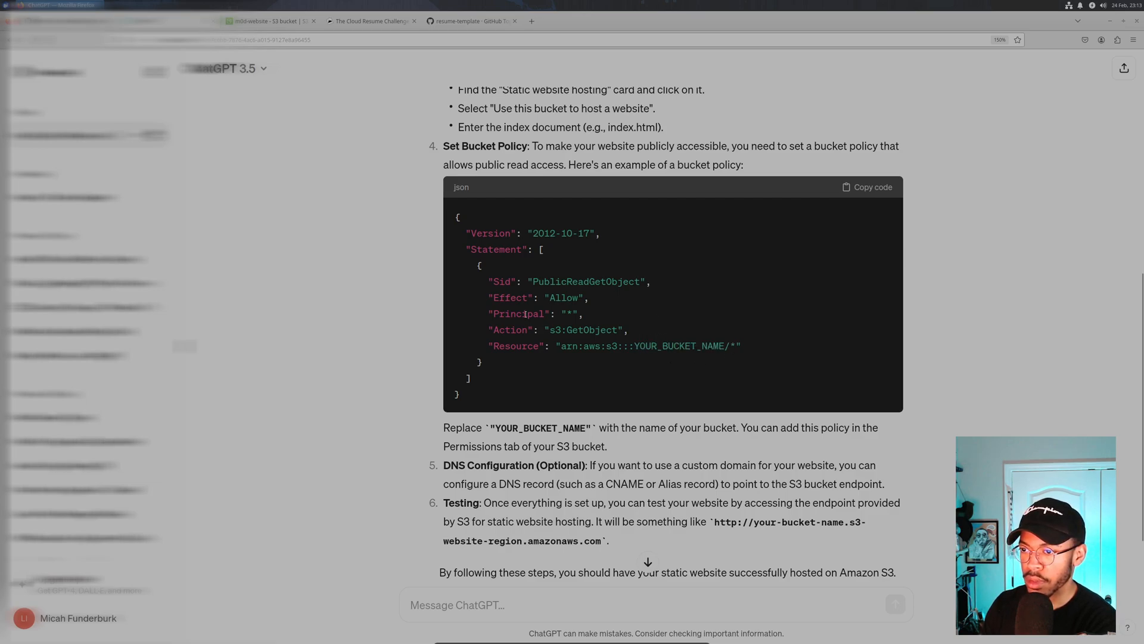
{"action": "double_click", "coordinate": [564, 282]}
{"action": "right_click", "coordinate": [554, 283]}
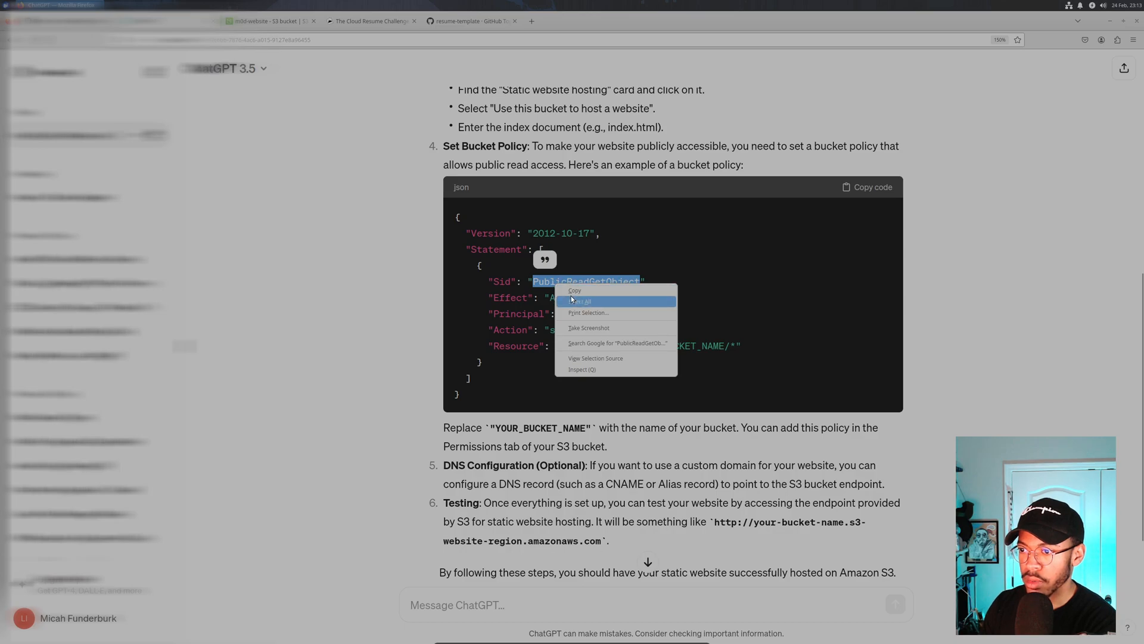
- Search Google for PublicReadGetObject, then copy ChatGPT's full JSON bucket policy and return to S3
{"action": "left_click", "coordinate": [581, 339]}
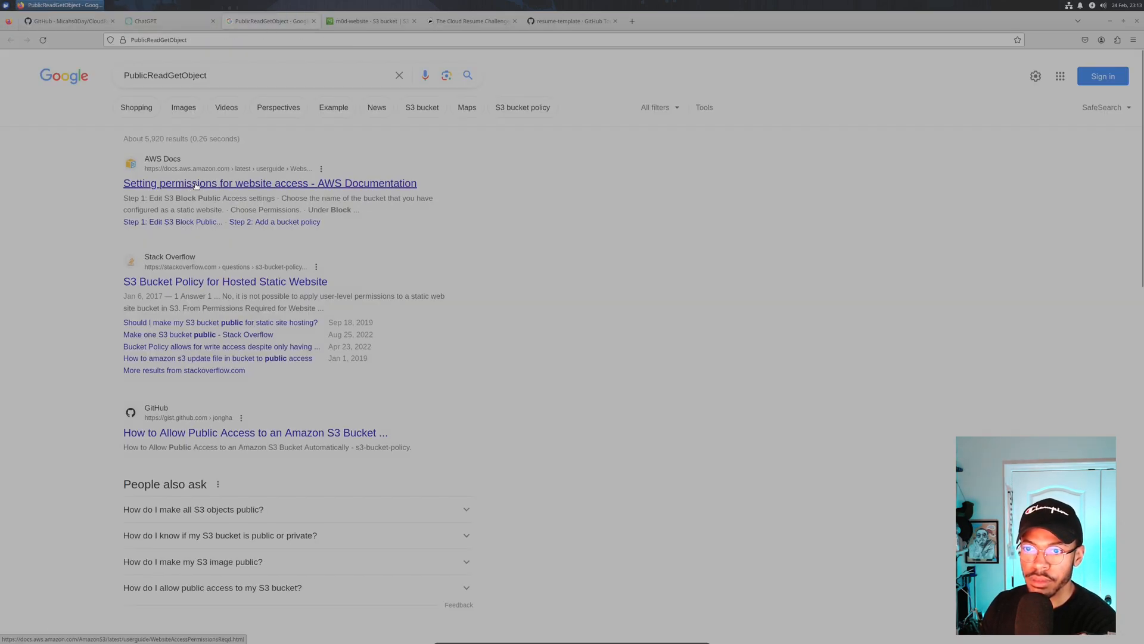
{"action": "left_click", "coordinate": [155, 18]}
{"action": "left_click", "coordinate": [475, 221]}
{"action": "left_click_drag", "start_coordinate": [457, 216], "coordinate": [470, 396]}
{"action": "right_click", "coordinate": [500, 363]}
{"action": "left_click", "coordinate": [500, 359]}
{"action": "left_click", "coordinate": [377, 21]}
- Paste the example public-read JSON policy into the m0d-website bucket policy editor and select its 2012-10-17 version
{"action": "left_click", "coordinate": [182, 273]}
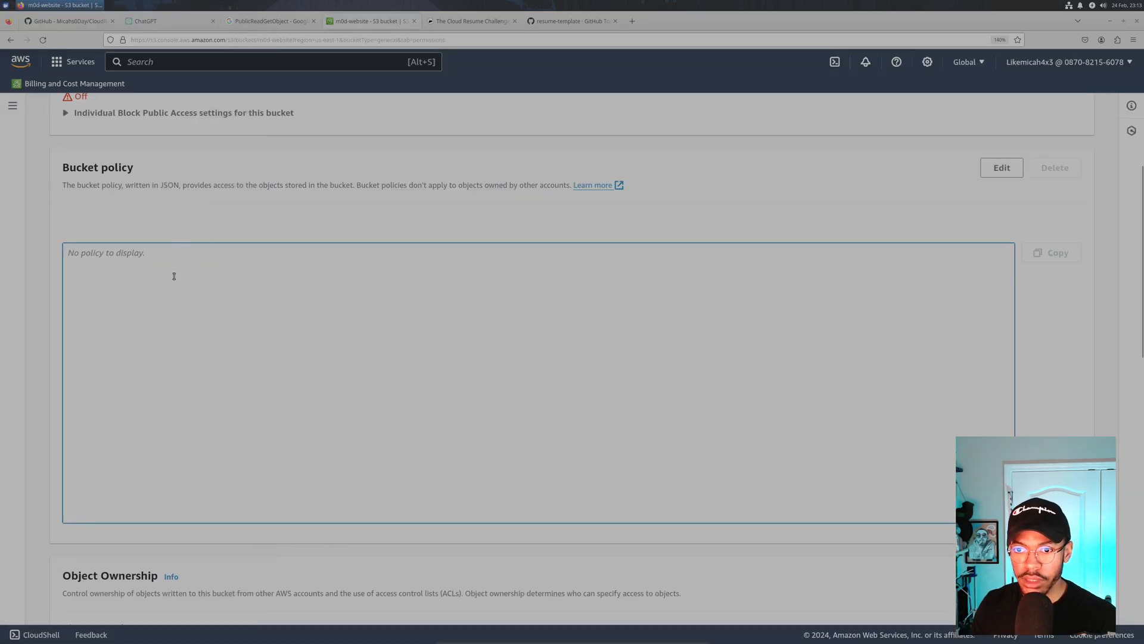
{"action": "left_click", "coordinate": [999, 167]}
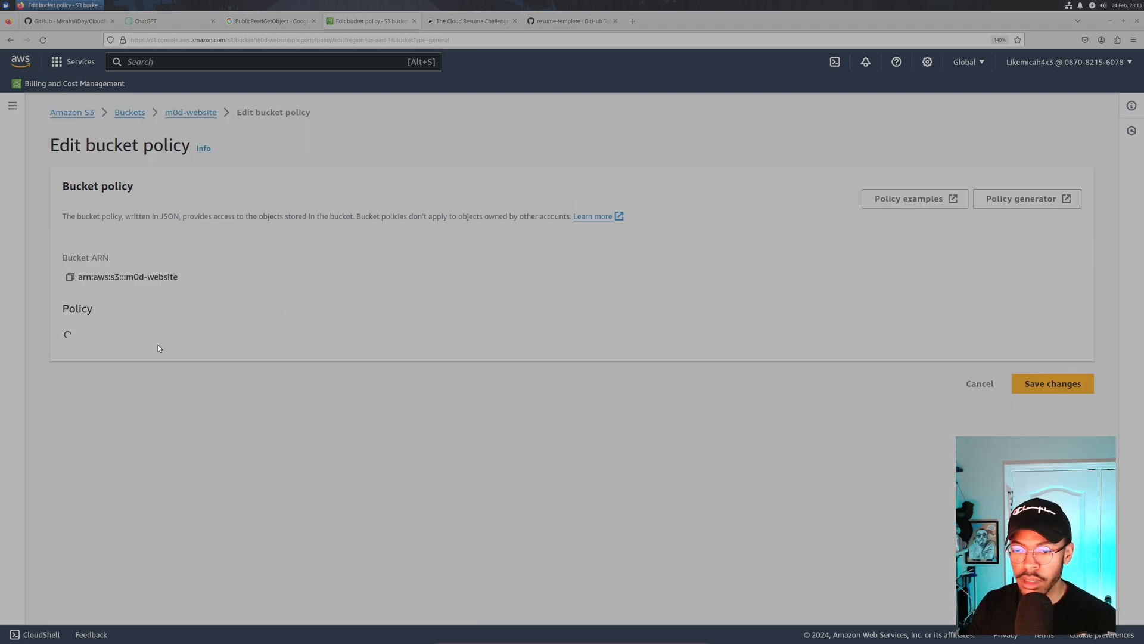
{"action": "left_click", "coordinate": [159, 347]}
{"action": "key", "text": "ctrl+v"}
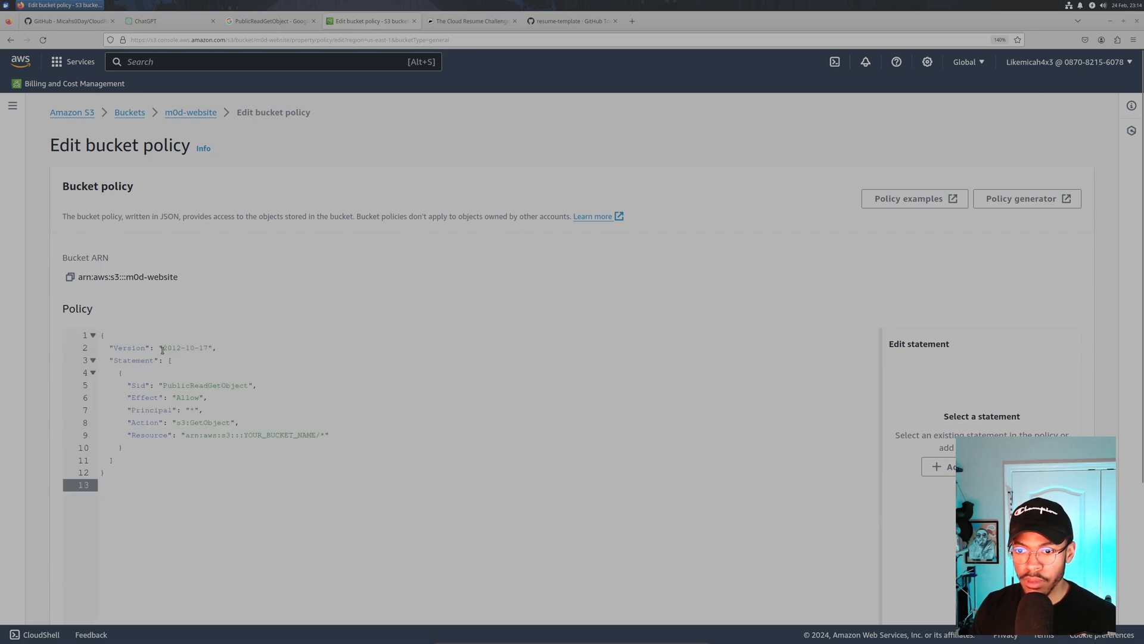
{"action": "left_click_drag", "start_coordinate": [163, 347], "coordinate": [209, 348]}
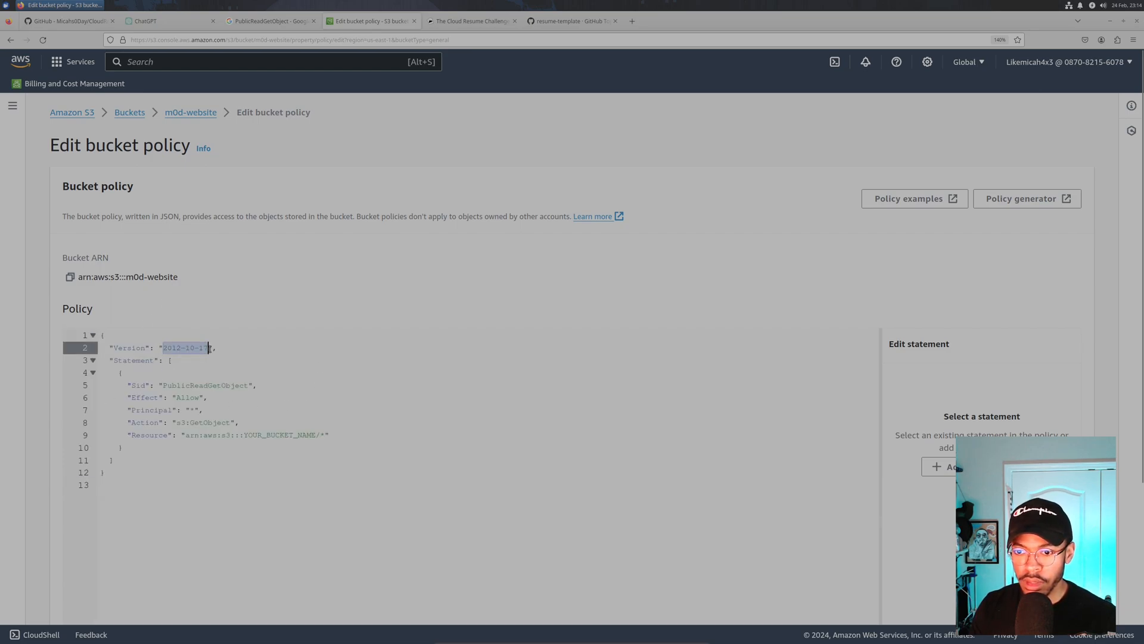
- Search Google for '2012-10-17 policy s3' and read the AWS explanation of the policy Version element
{"action": "left_click", "coordinate": [634, 23]}
{"action": "type", "text": "google.com"}
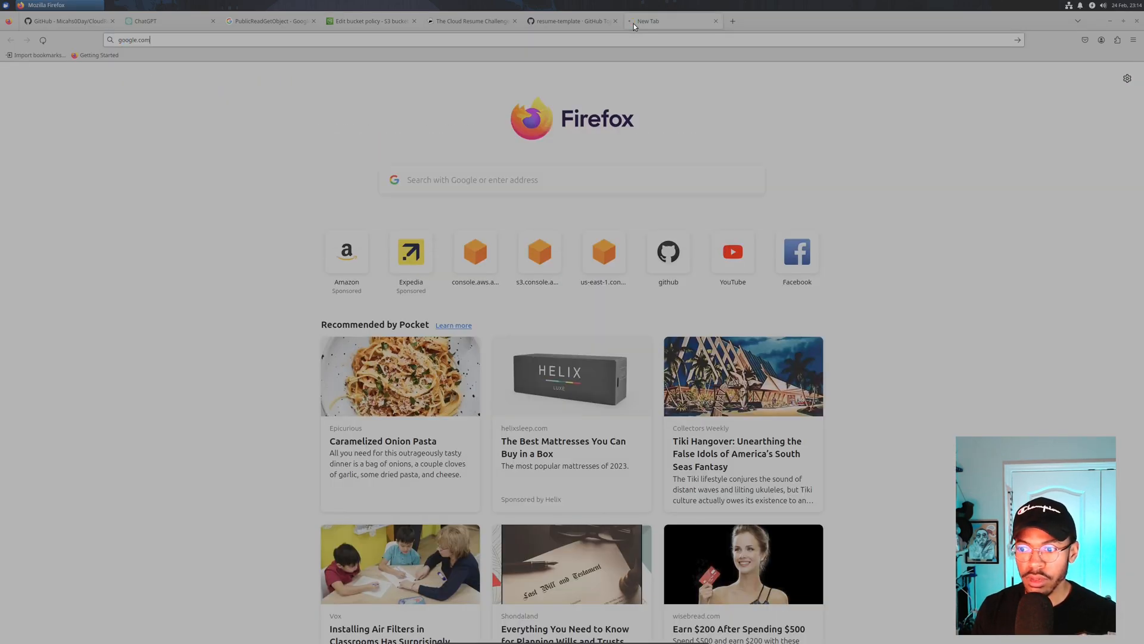
{"action": "key", "text": "Return"}
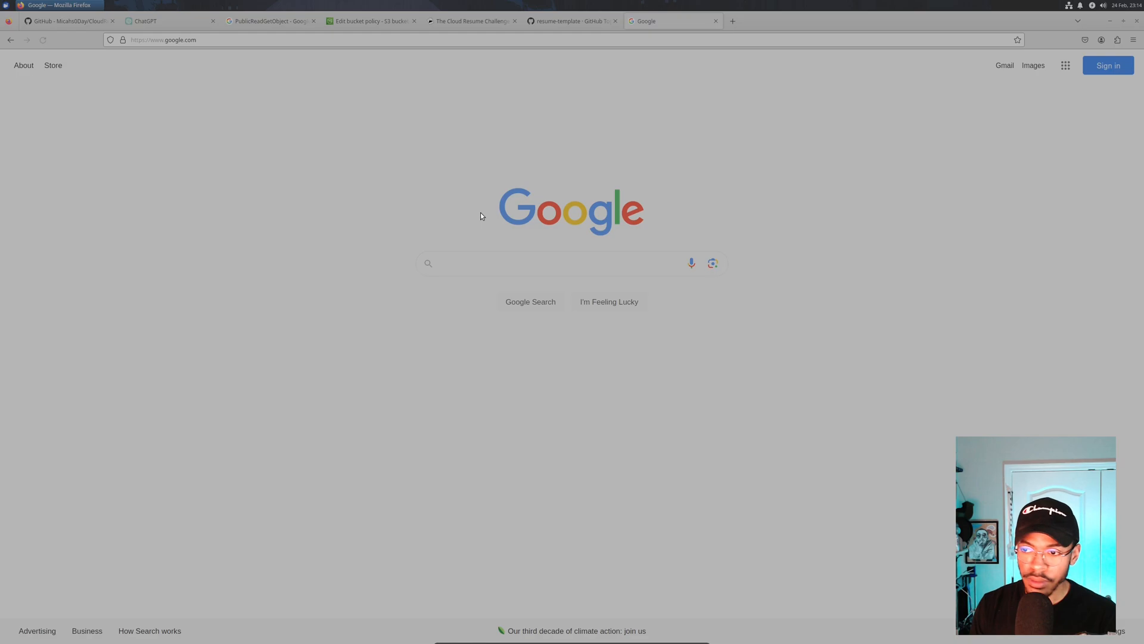
{"action": "key", "text": "ctrl+v"}
{"action": "type", "text": "policy s3"}
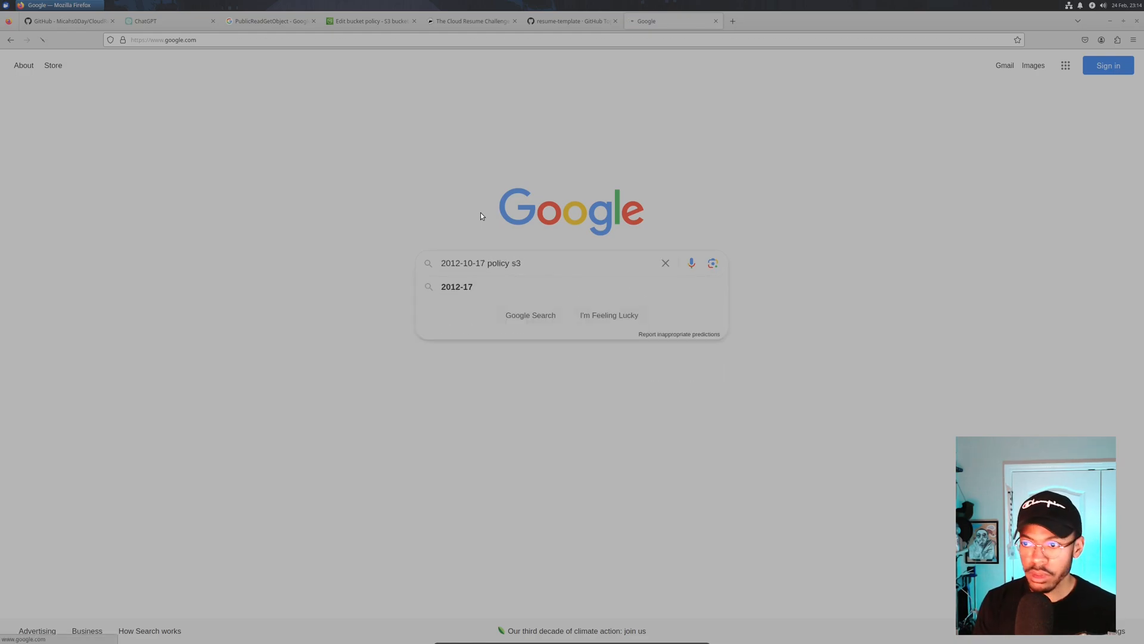
{"action": "key", "text": "Return"}
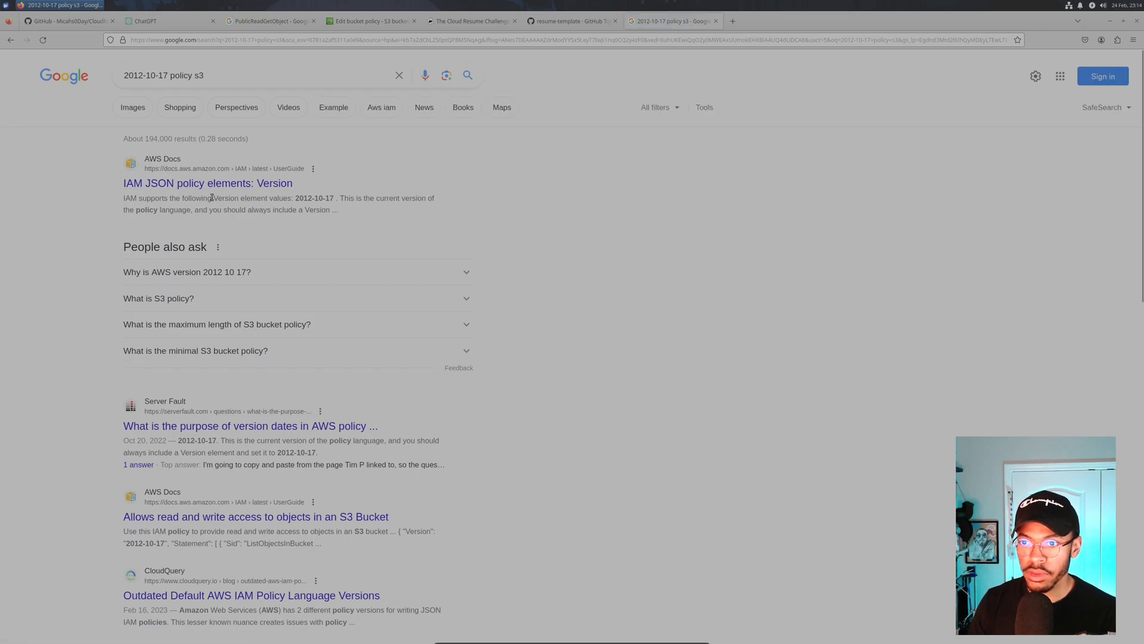
{"action": "left_click_drag", "start_coordinate": [223, 198], "coordinate": [395, 212]}
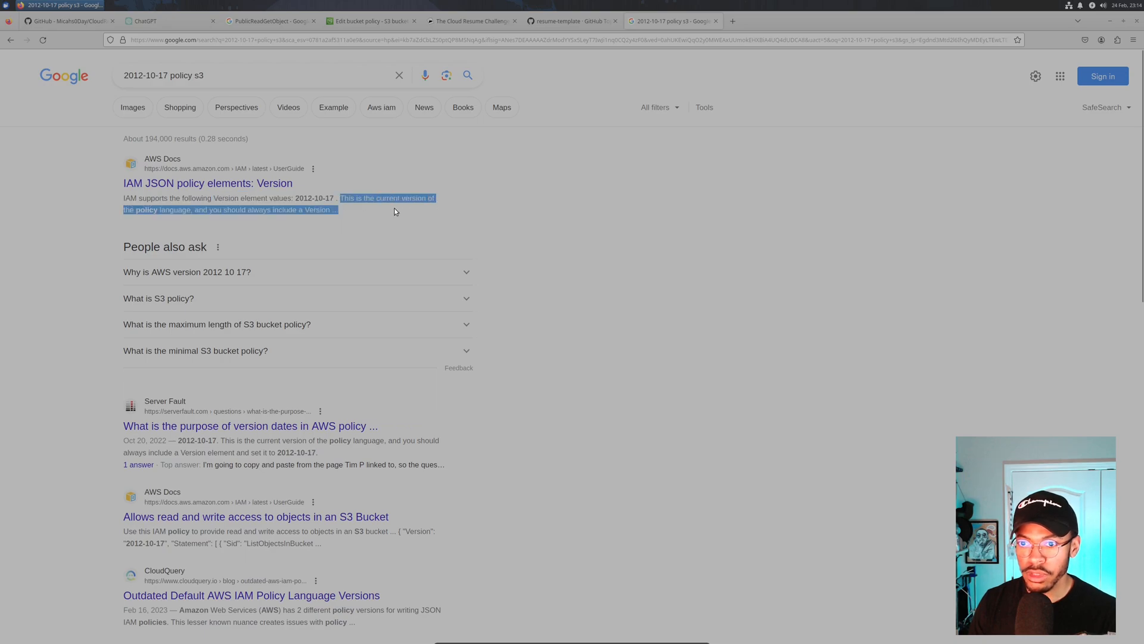
- Replace the YOUR_BUCKET_NAME placeholder resource with the bucket ARN arn:aws:s3:::m0d-website/*
{"action": "left_click", "coordinate": [363, 21]}
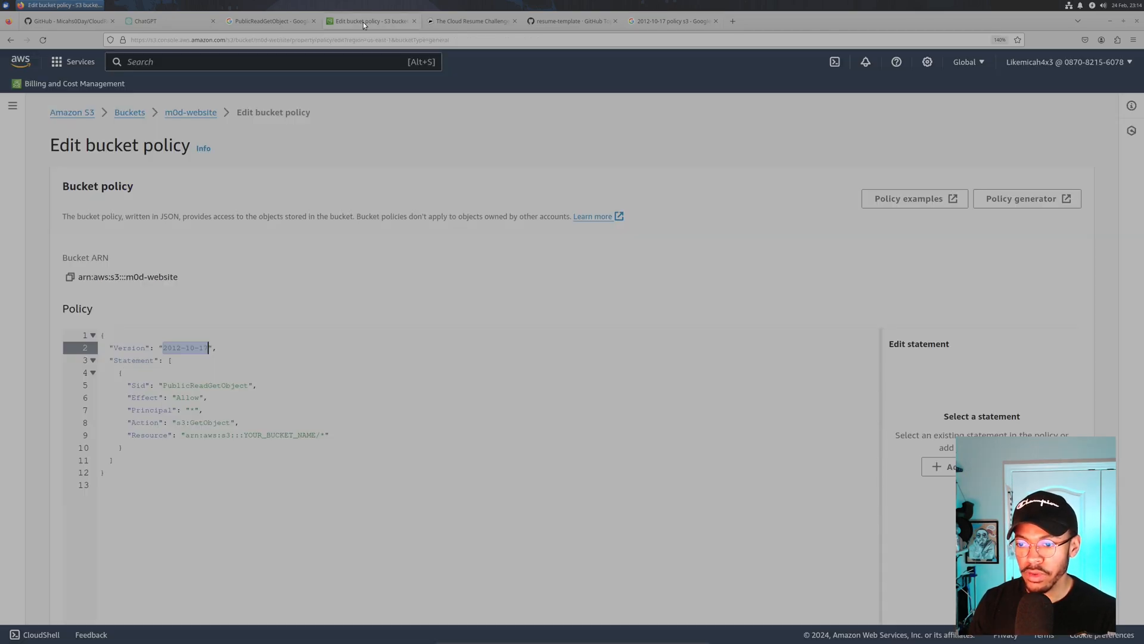
{"action": "left_click", "coordinate": [230, 384]}
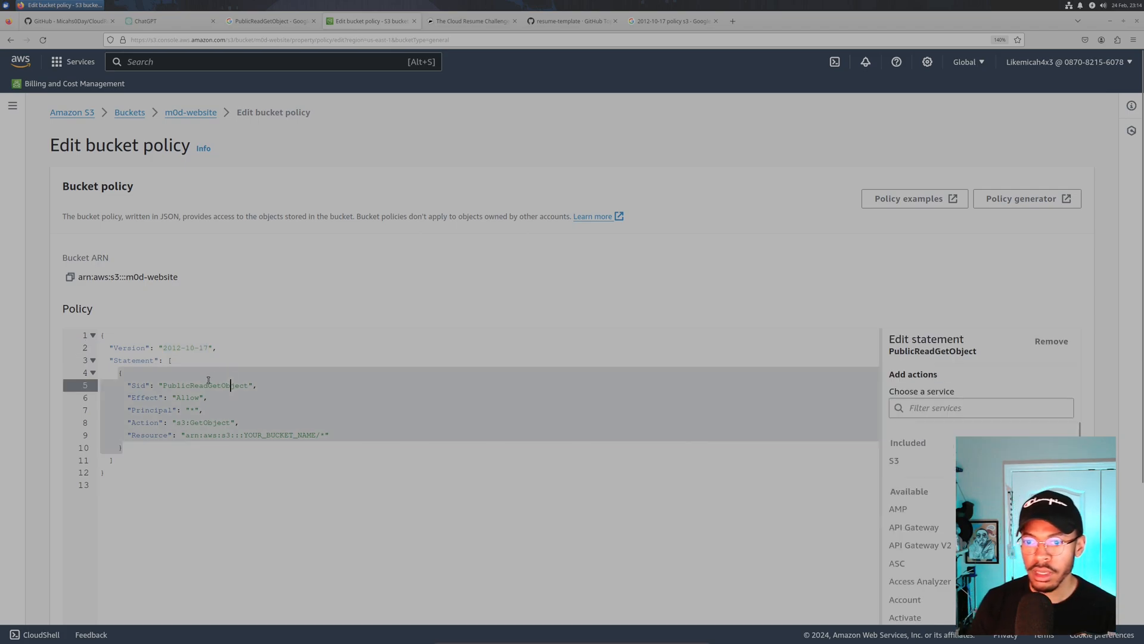
{"action": "left_click", "coordinate": [204, 410]}
{"action": "left_click_drag", "start_coordinate": [243, 435], "coordinate": [315, 435]}
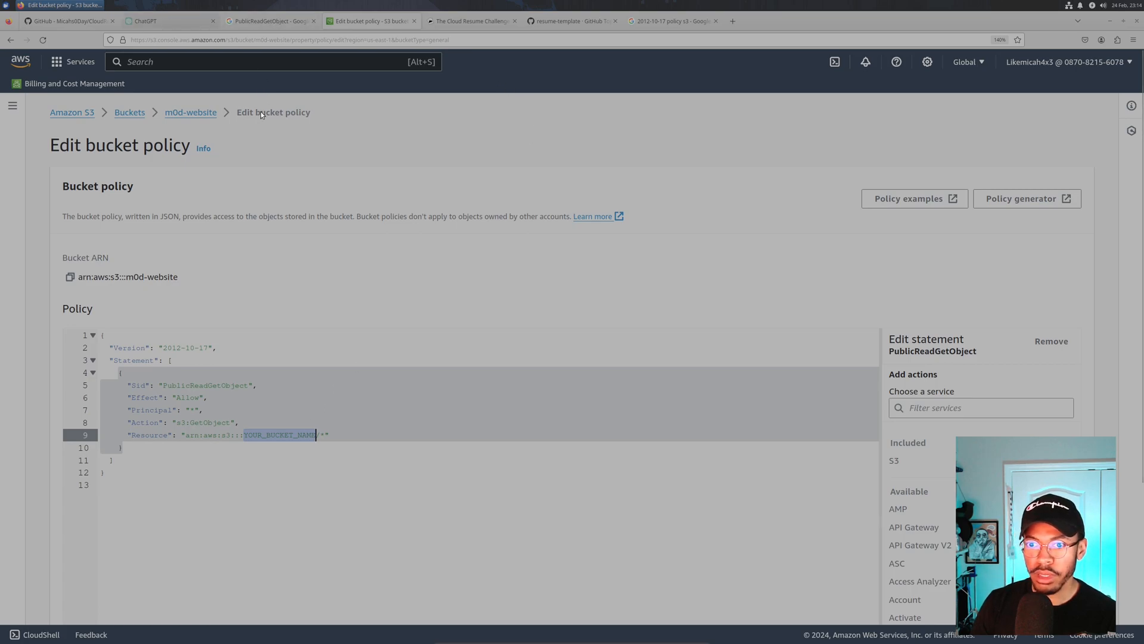
{"action": "left_click", "coordinate": [69, 277]}
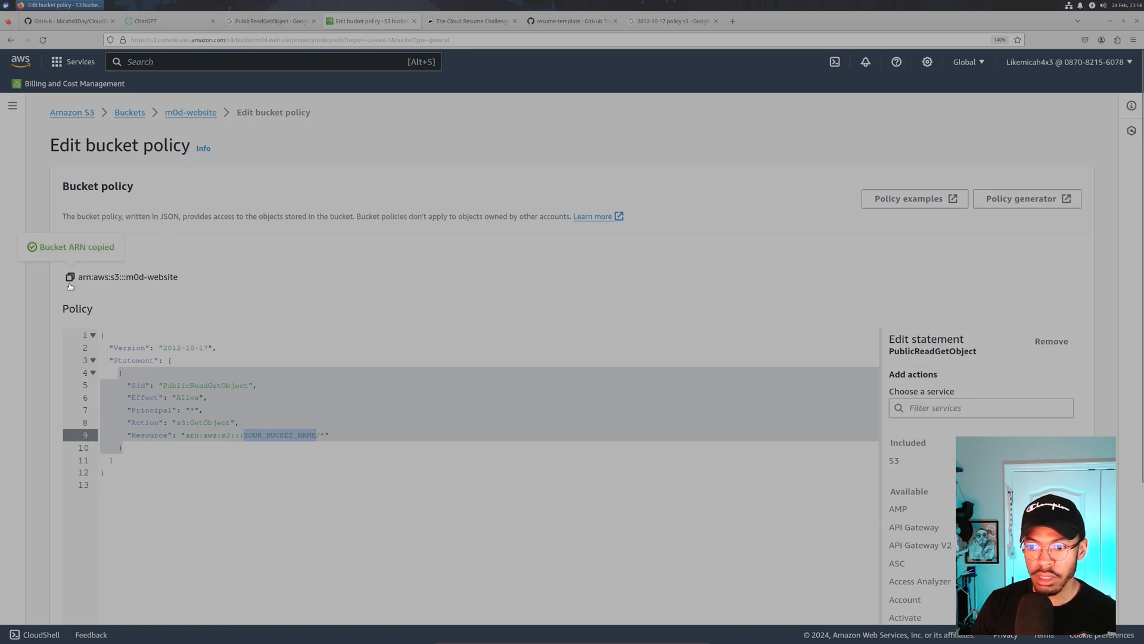
{"action": "left_click_drag", "start_coordinate": [186, 435], "coordinate": [317, 446]}
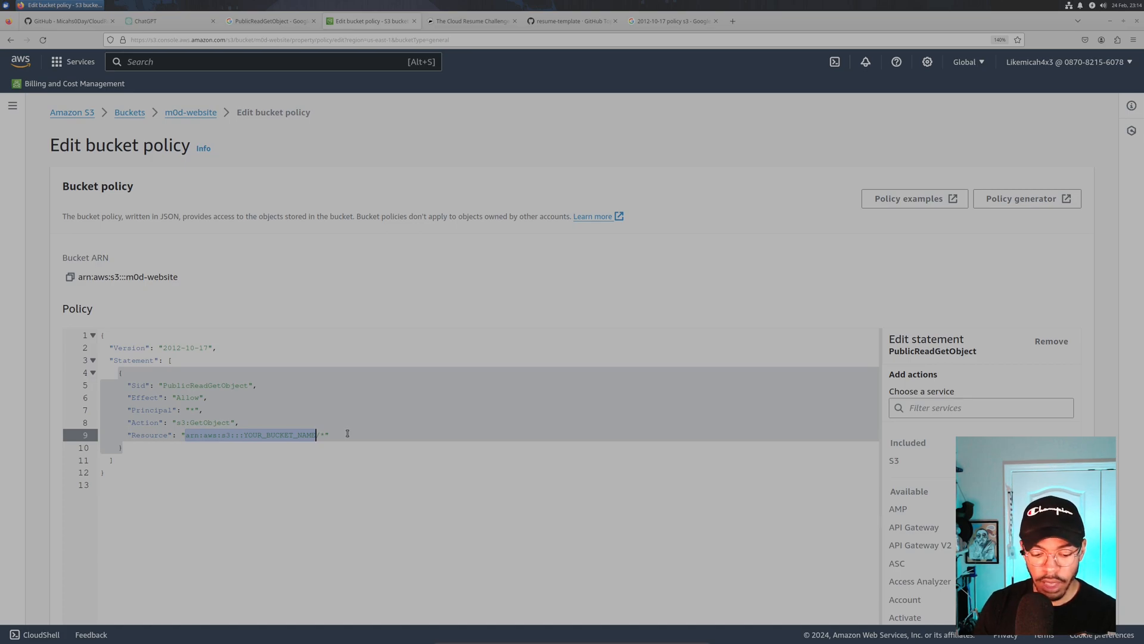
{"action": "key", "text": "ctrl+v"}
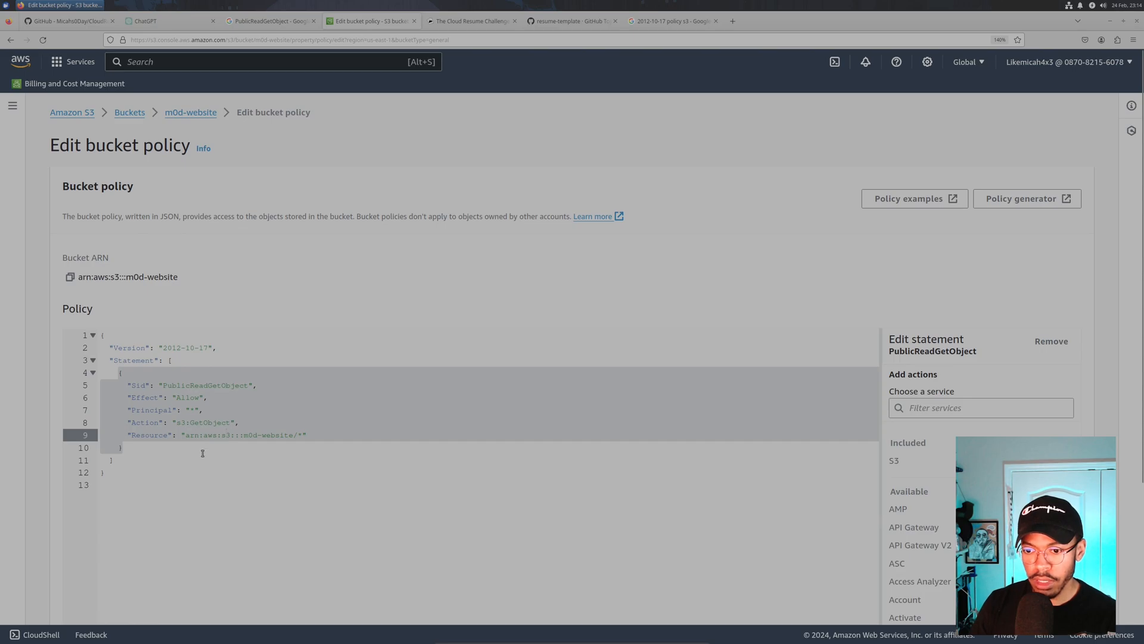
- At 170% zoom, check the statement's Allow effect, s3:GetObject action and Resource ARN, then return to 150%
{"action": "key", "text": "ctrl+plus"}
{"action": "key", "text": "ctrl+plus"}
{"action": "scroll", "coordinate": [174, 366], "scroll_direction": "down", "scroll_amount": 3}
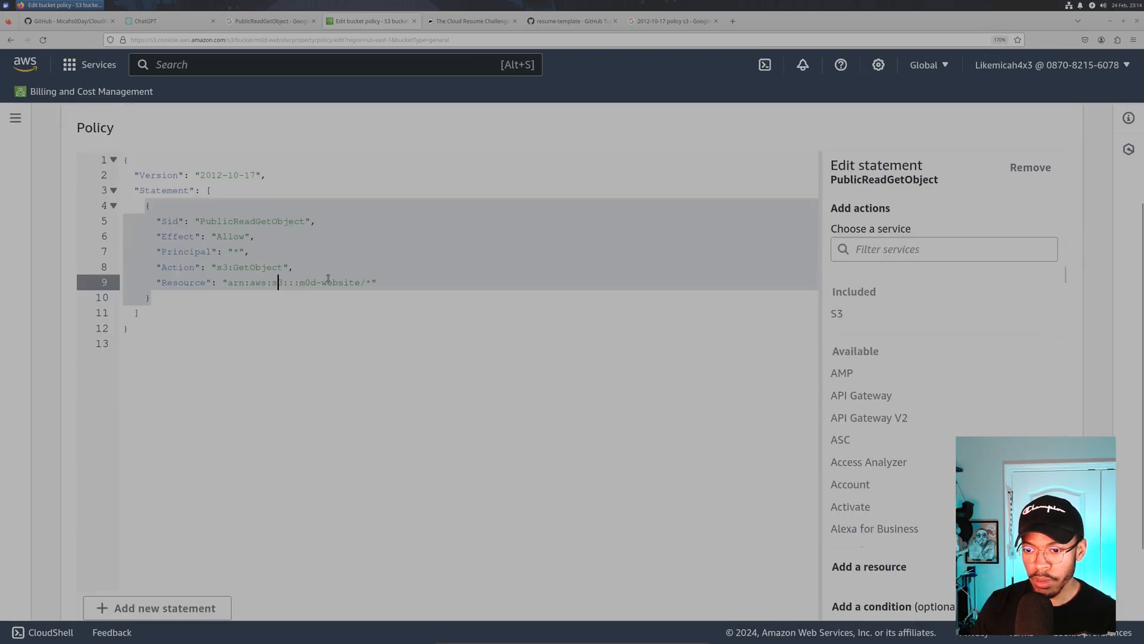
{"action": "scroll", "coordinate": [283, 221], "scroll_direction": "down", "scroll_amount": 1}
{"action": "left_click_drag", "start_coordinate": [212, 164], "coordinate": [263, 193]}
{"action": "left_click", "coordinate": [235, 193]}
{"action": "left_click", "coordinate": [266, 193]}
{"action": "double_click", "coordinate": [250, 194]}
{"action": "double_click", "coordinate": [224, 193]}
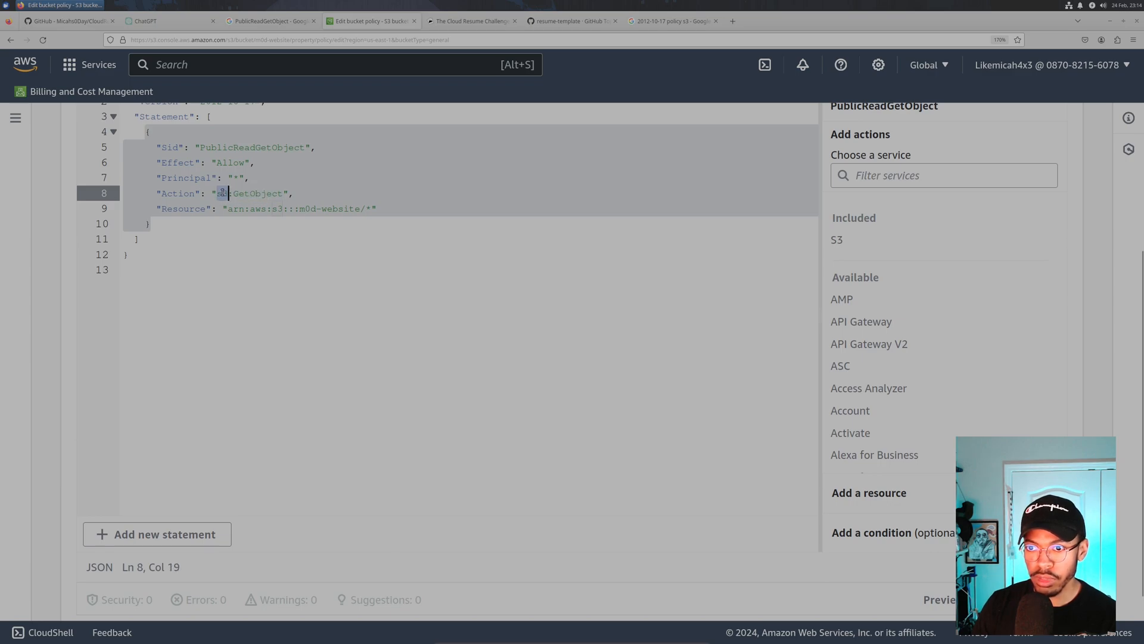
{"action": "left_click", "coordinate": [259, 211]}
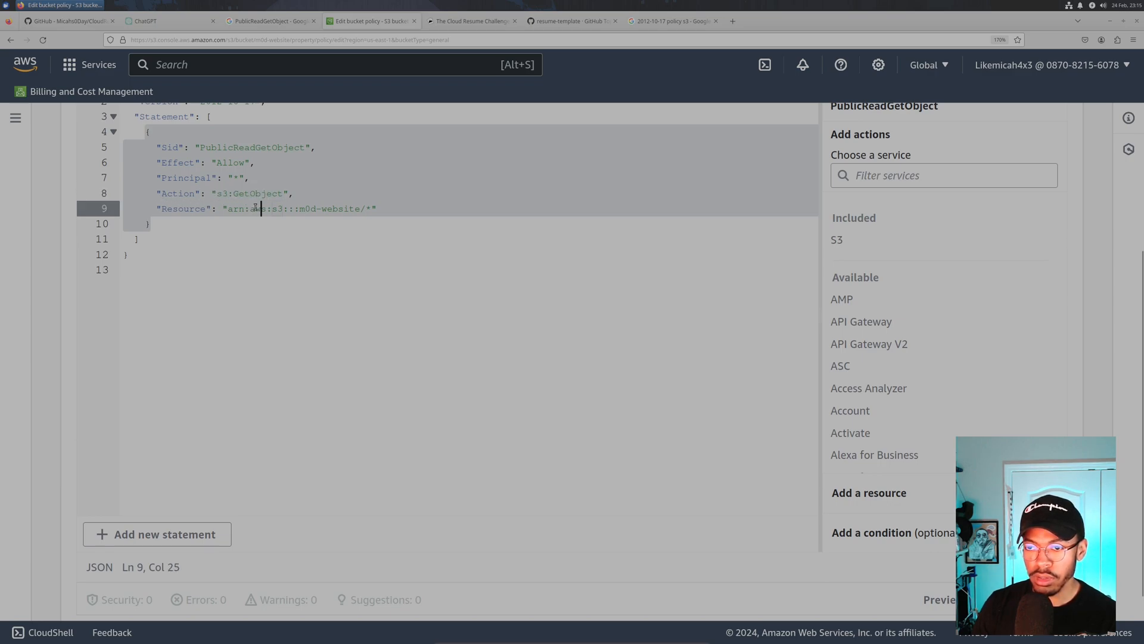
{"action": "left_click", "coordinate": [225, 193]}
{"action": "left_click", "coordinate": [225, 208]}
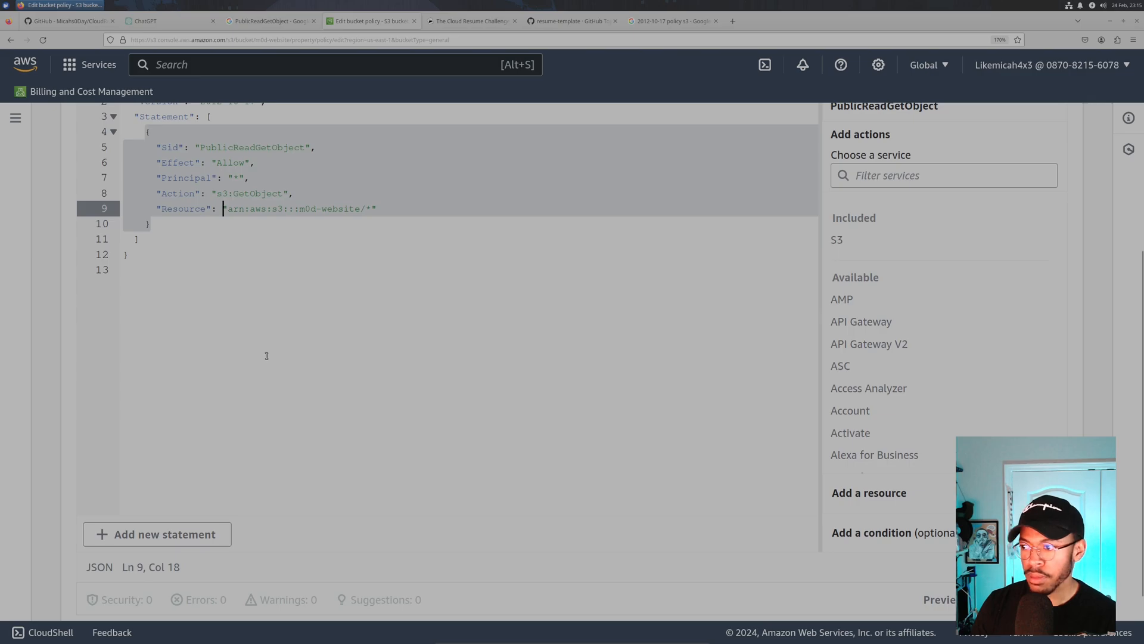
{"action": "key", "text": "ctrl+minus"}
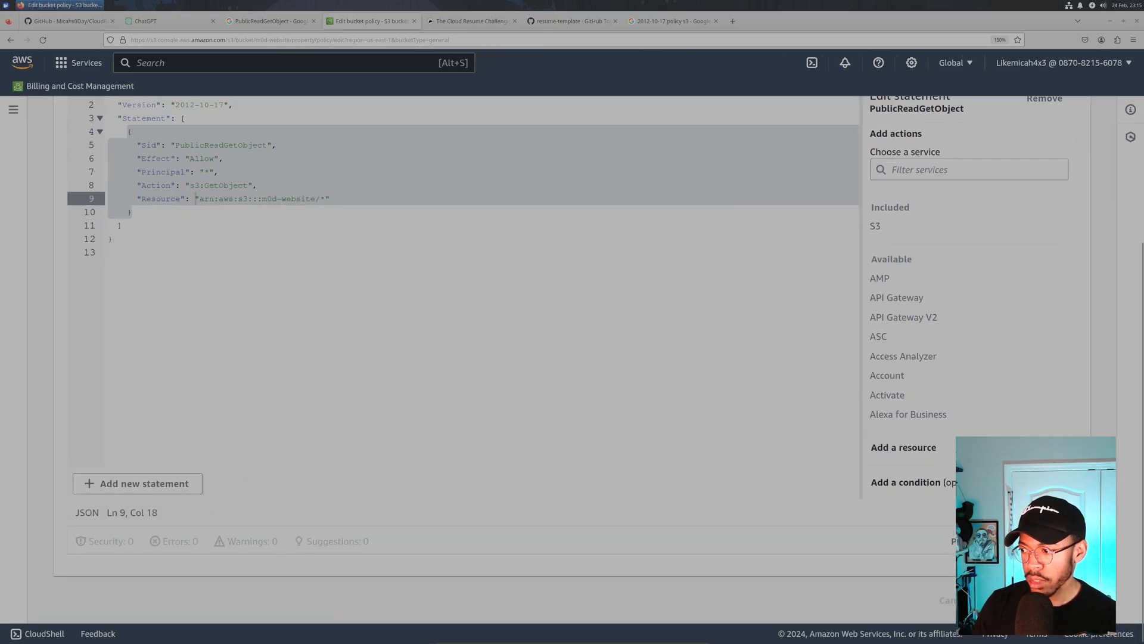
- Open the Bucket website endpoint link from the m0d-website Properties tab's Static website hosting section
{"action": "scroll", "coordinate": [285, 314], "scroll_direction": "down", "scroll_amount": 15}
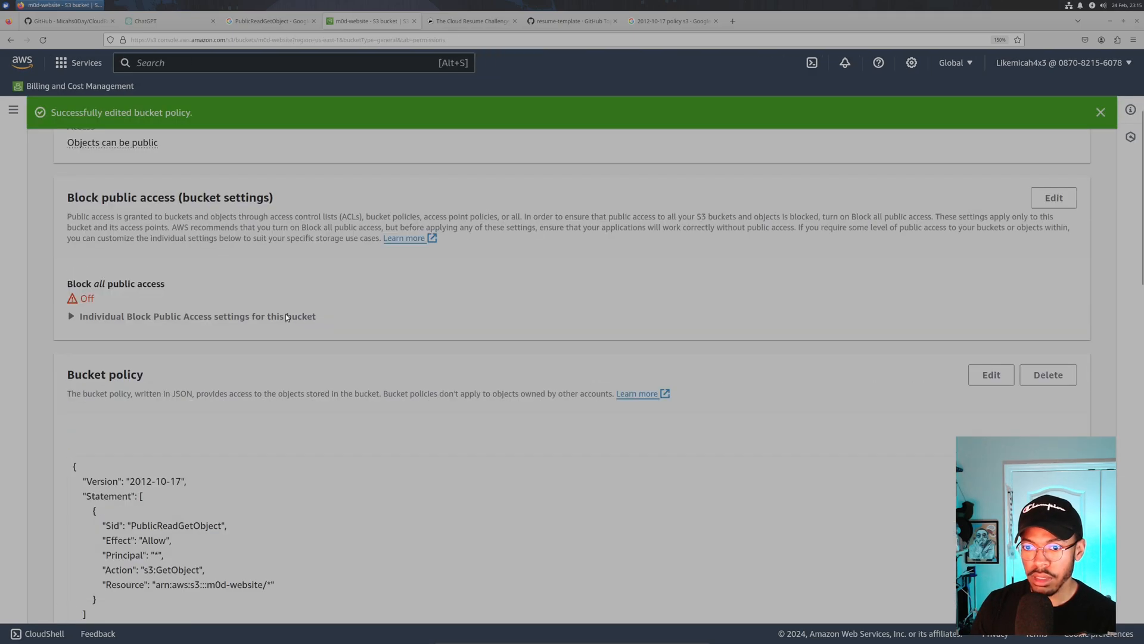
{"action": "scroll", "coordinate": [288, 307], "scroll_direction": "up", "scroll_amount": 7}
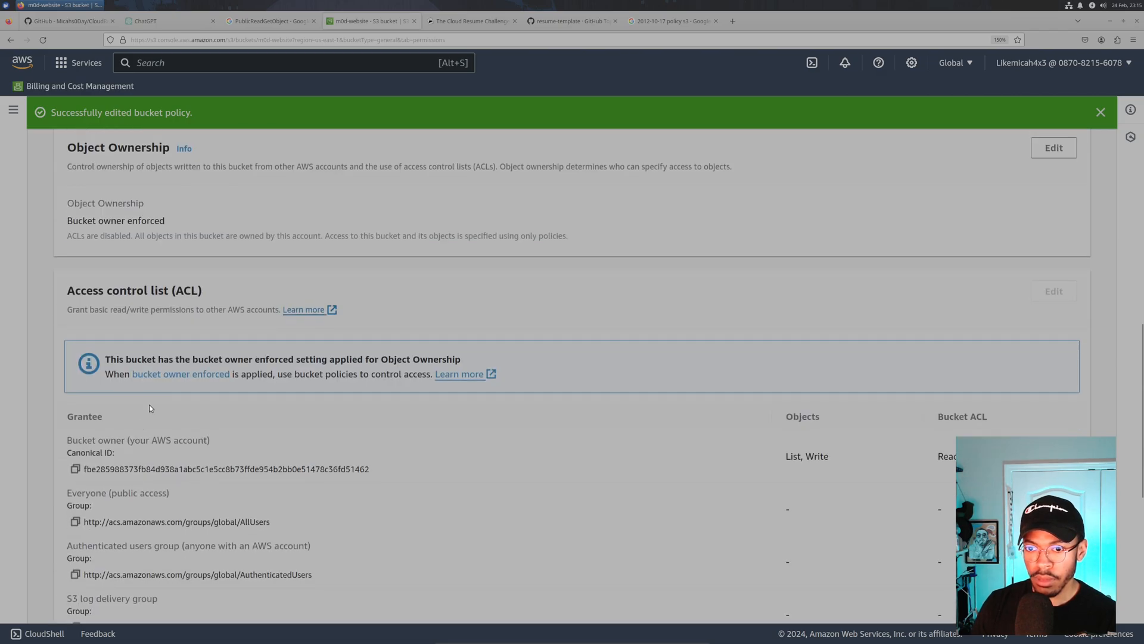
{"action": "scroll", "coordinate": [143, 411], "scroll_direction": "down", "scroll_amount": 2}
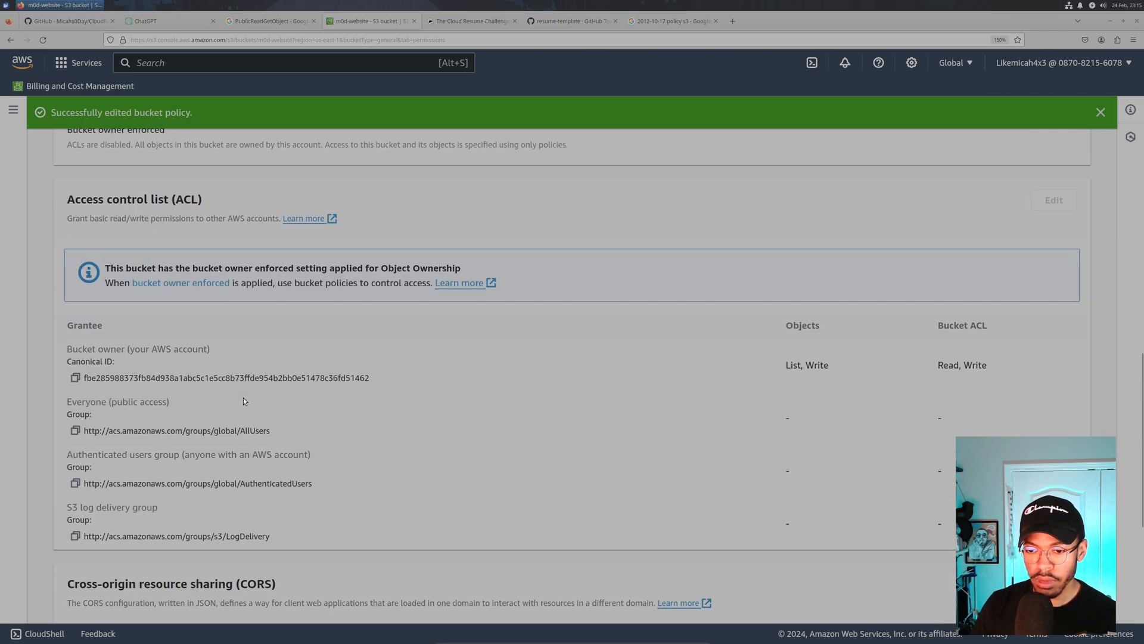
{"action": "scroll", "coordinate": [177, 369], "scroll_direction": "up", "scroll_amount": 10}
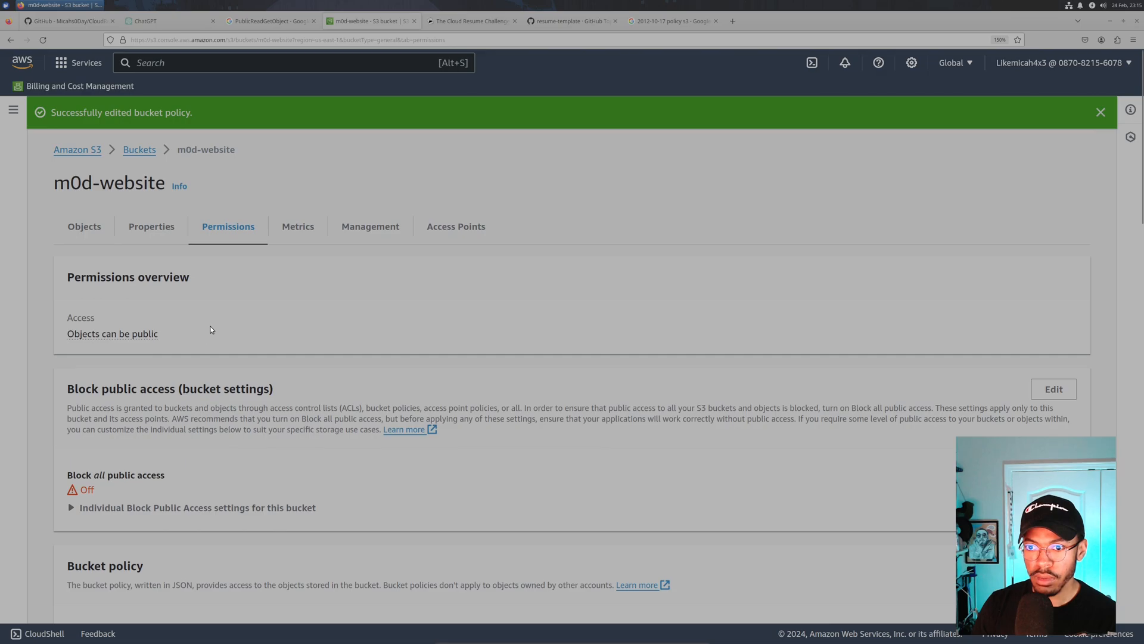
{"action": "left_click", "coordinate": [154, 228]}
{"action": "scroll", "coordinate": [280, 348], "scroll_direction": "down", "scroll_amount": 15}
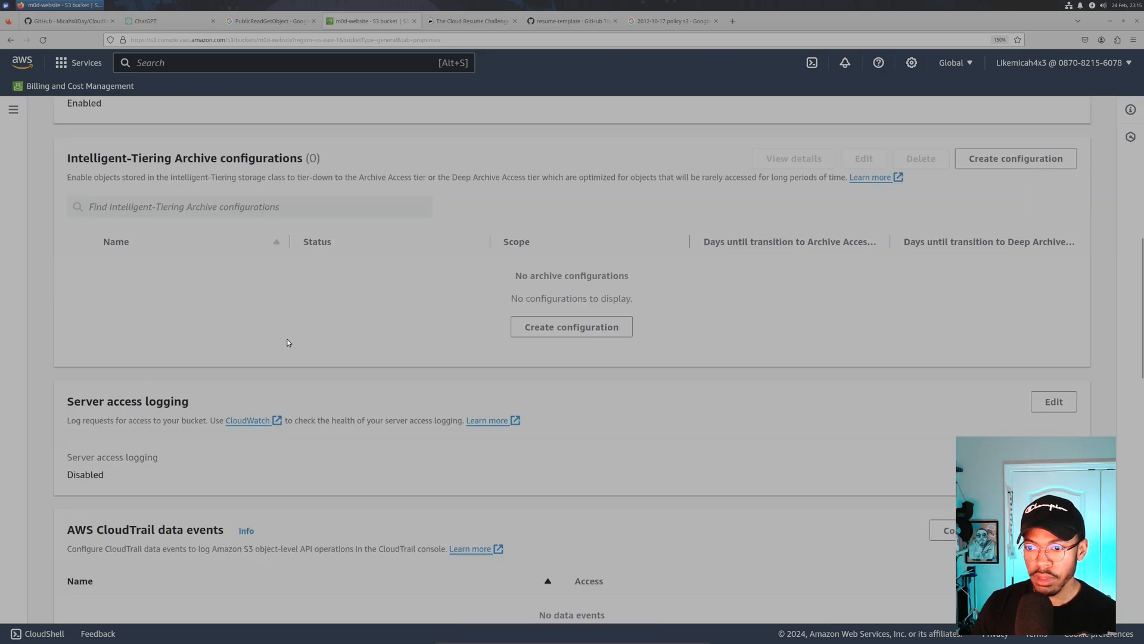
{"action": "scroll", "coordinate": [289, 335], "scroll_direction": "down", "scroll_amount": 8}
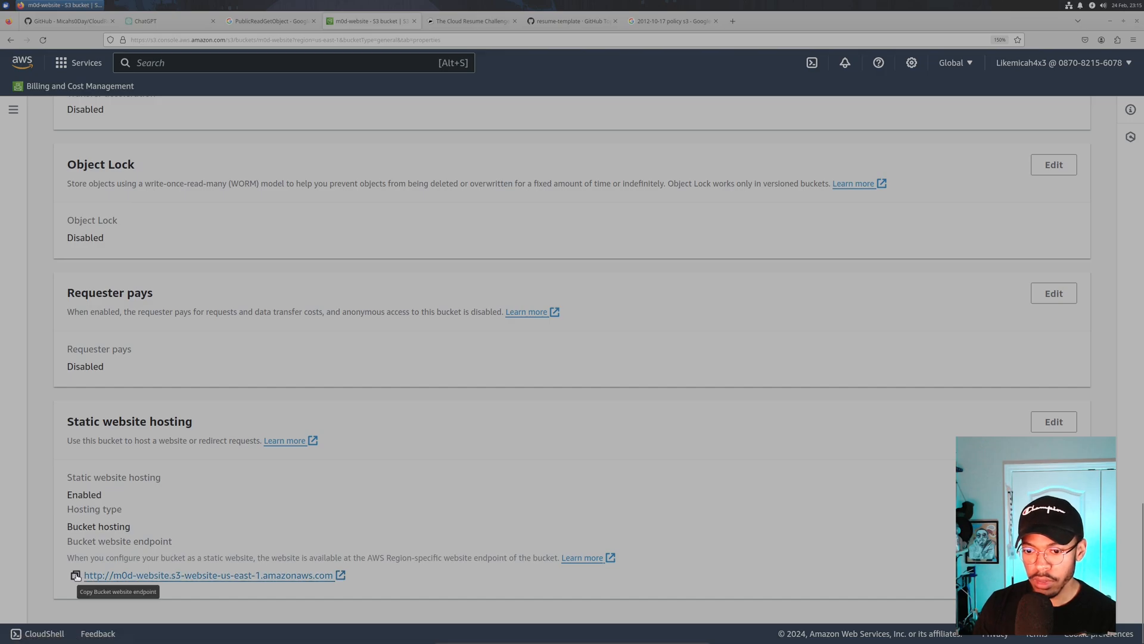
{"action": "left_click", "coordinate": [95, 576]}
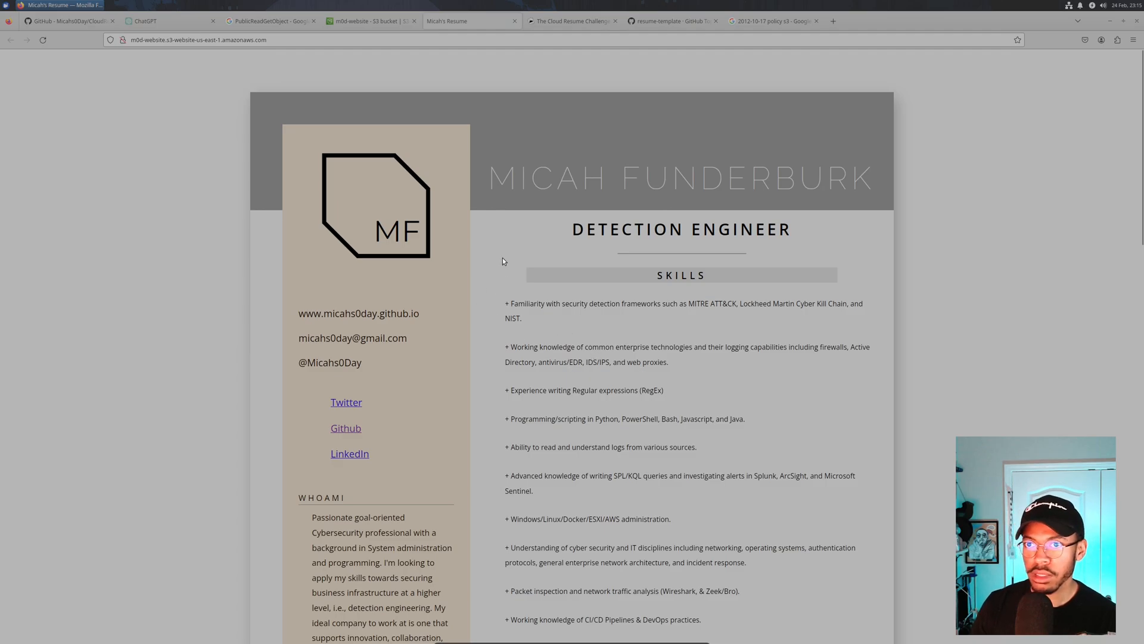
- Check the S3 endpoint URL, then scroll through the résumé's skills, experience and certifications and back to the top
{"action": "scroll", "coordinate": [502, 258], "scroll_direction": "down", "scroll_amount": 7}
{"action": "scroll", "coordinate": [502, 257], "scroll_direction": "up", "scroll_amount": 8}
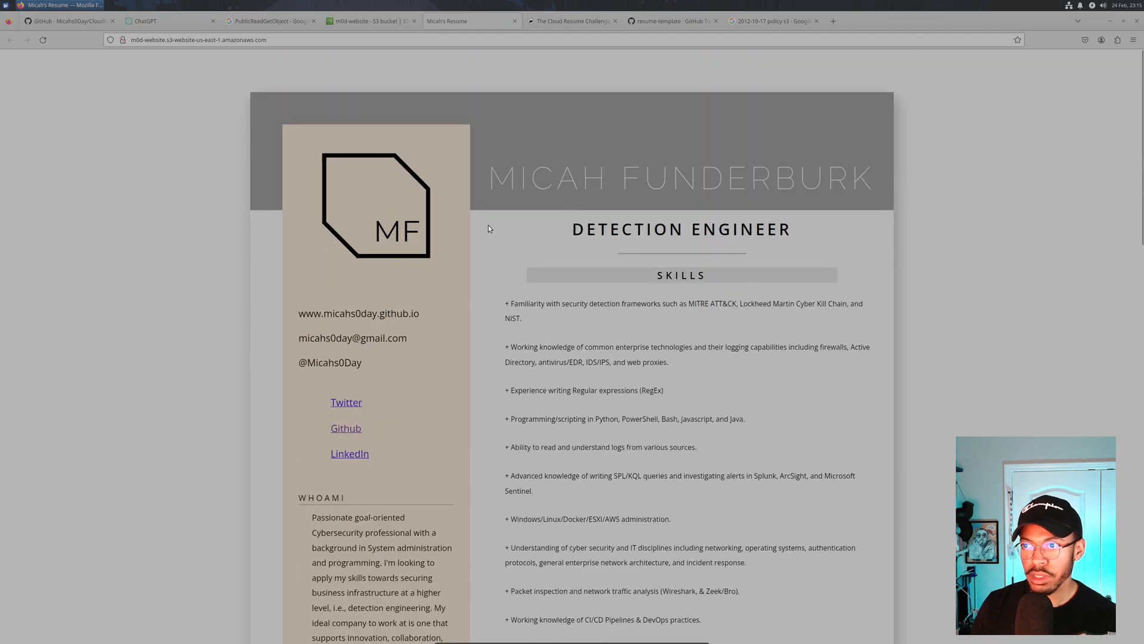
{"action": "left_click", "coordinate": [163, 40]}
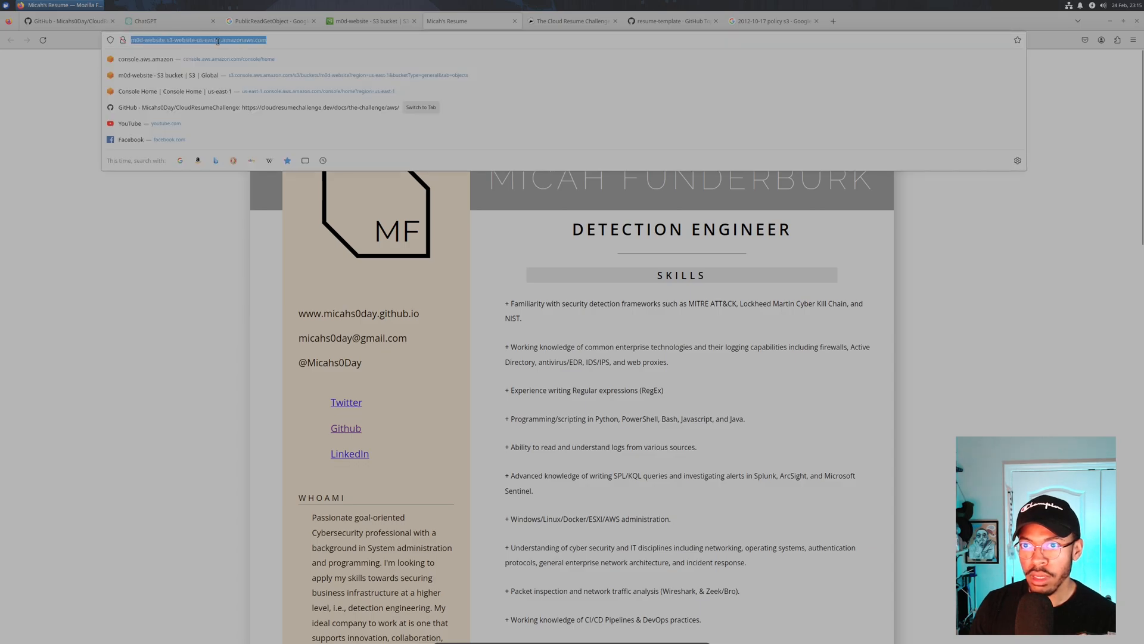
{"action": "left_click", "coordinate": [131, 248]}
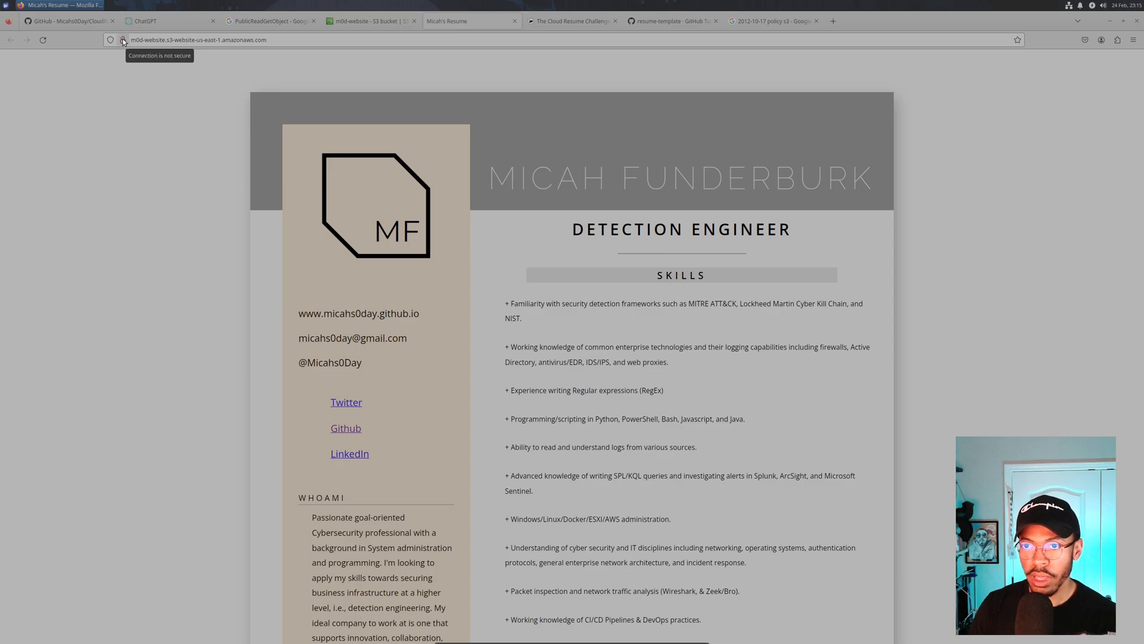
{"action": "scroll", "coordinate": [513, 295], "scroll_direction": "down", "scroll_amount": 10}
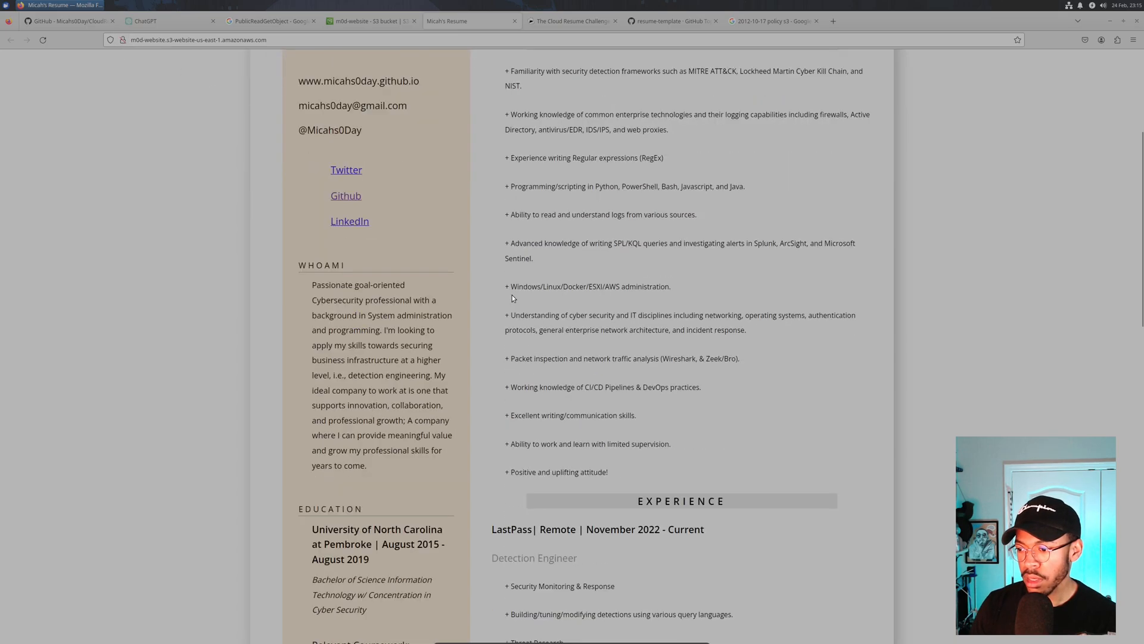
{"action": "scroll", "coordinate": [519, 280], "scroll_direction": "down", "scroll_amount": 10}
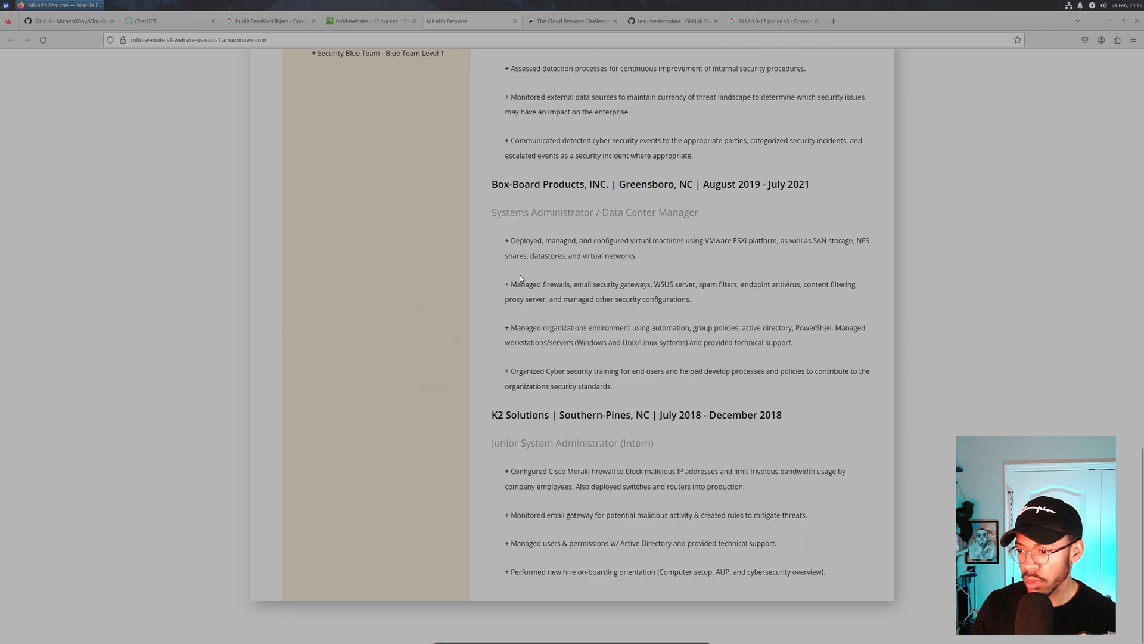
{"action": "scroll", "coordinate": [548, 270], "scroll_direction": "up", "scroll_amount": 14}
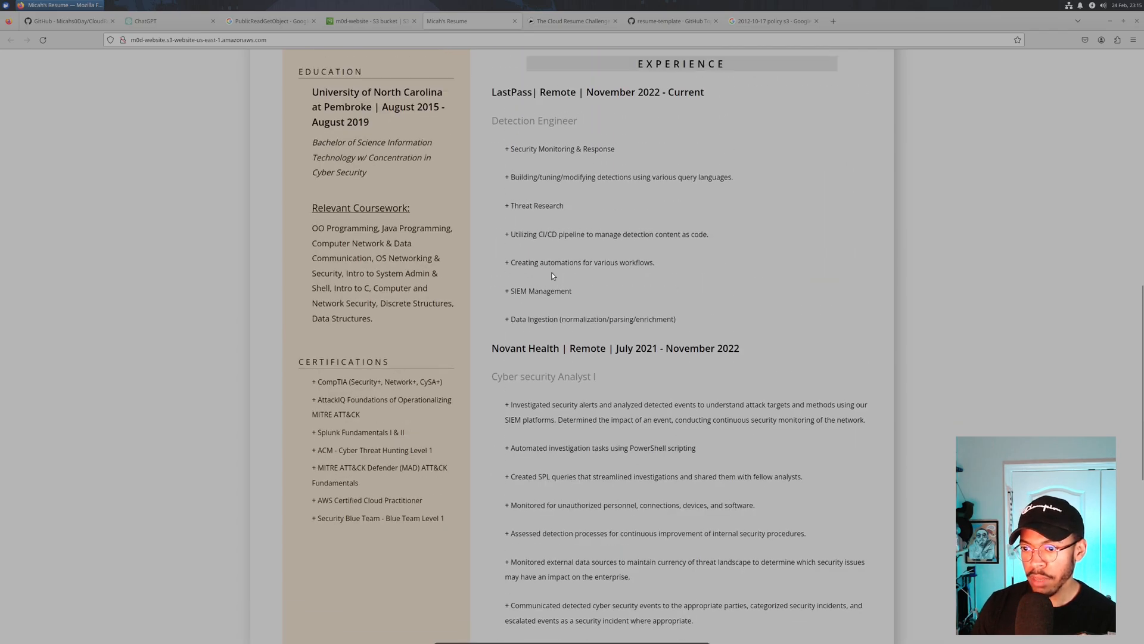
{"action": "scroll", "coordinate": [554, 269], "scroll_direction": "up", "scroll_amount": 6}
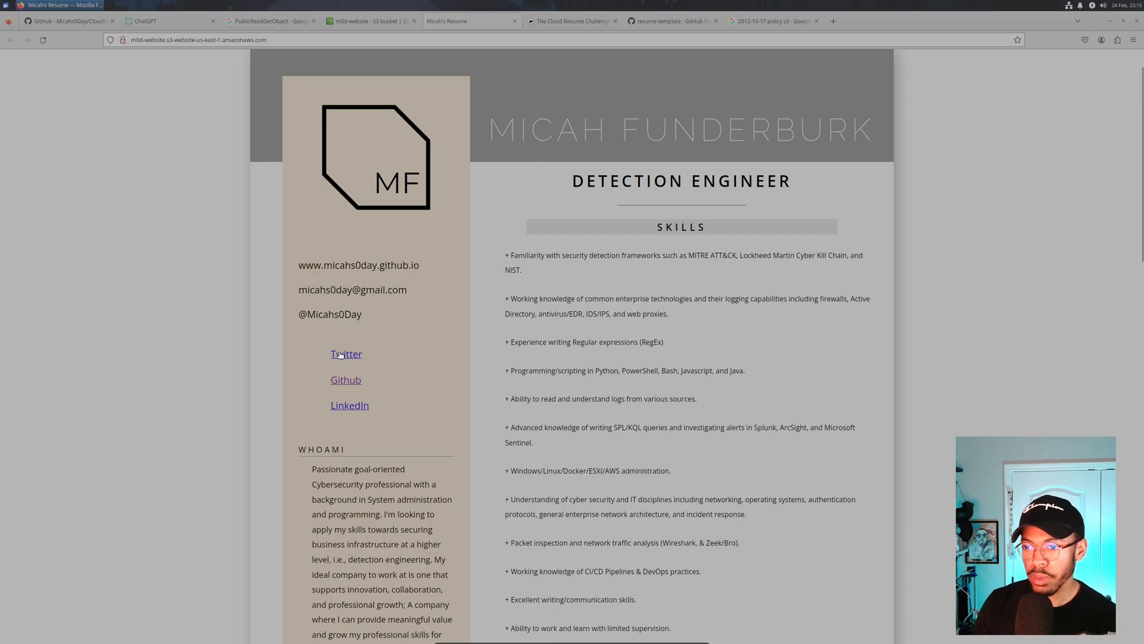
{"action": "left_click", "coordinate": [347, 410]}
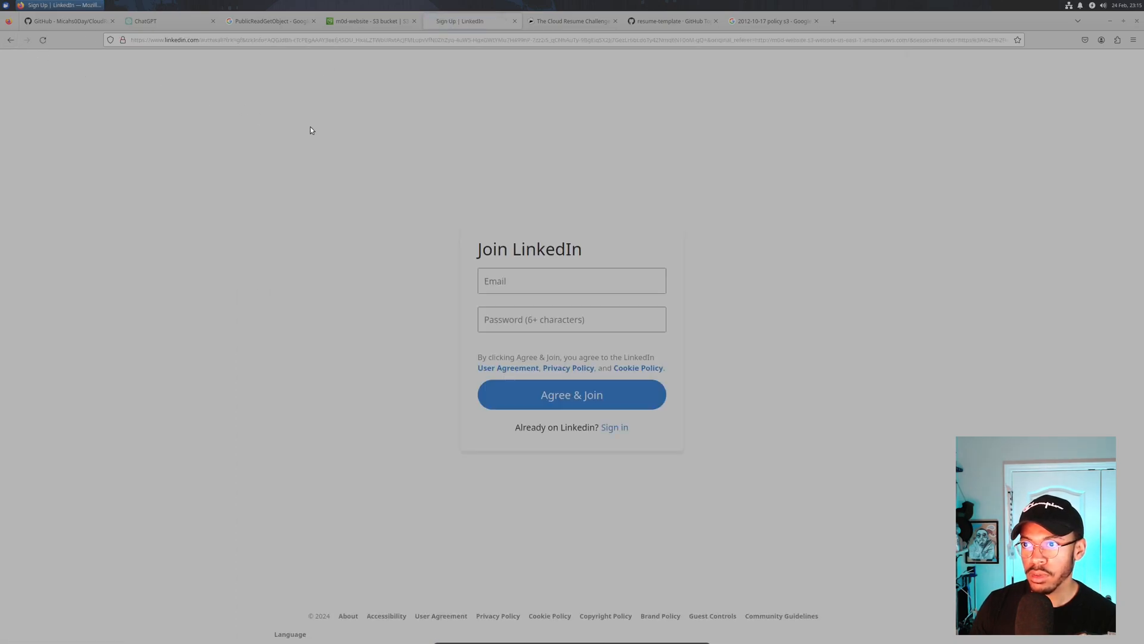
{"action": "key", "text": "alt+Left"}
{"action": "left_click", "coordinate": [353, 17]}
{"action": "left_click", "coordinate": [446, 24]}
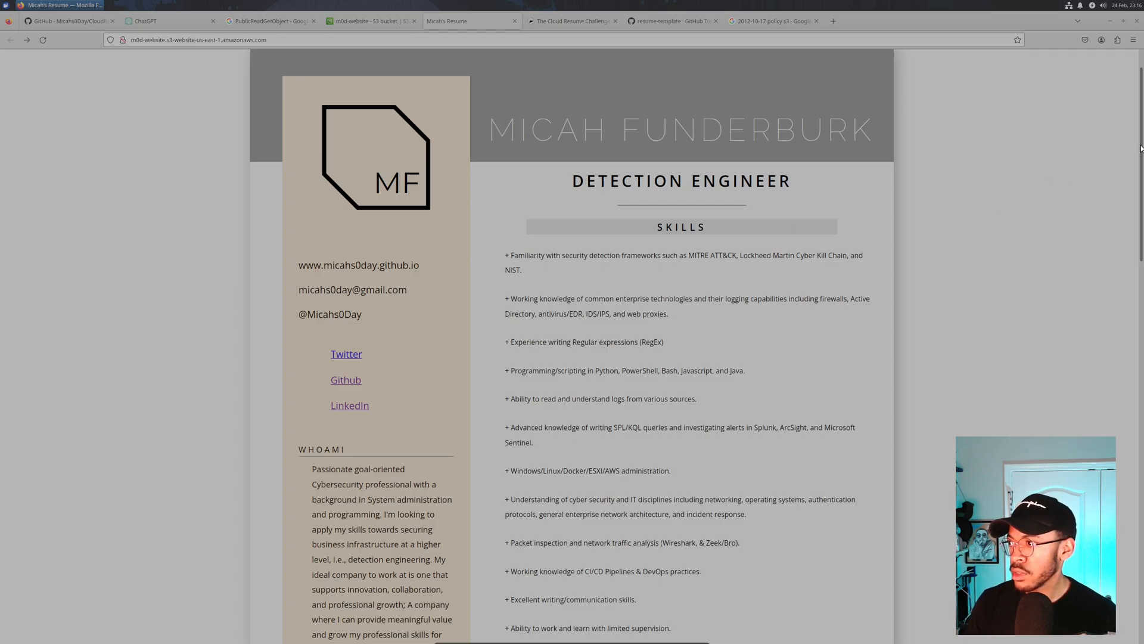
{"action": "left_click_drag", "start_coordinate": [1141, 148], "coordinate": [1109, 372]}
{"action": "left_click_drag", "start_coordinate": [1143, 329], "coordinate": [1143, 89]}
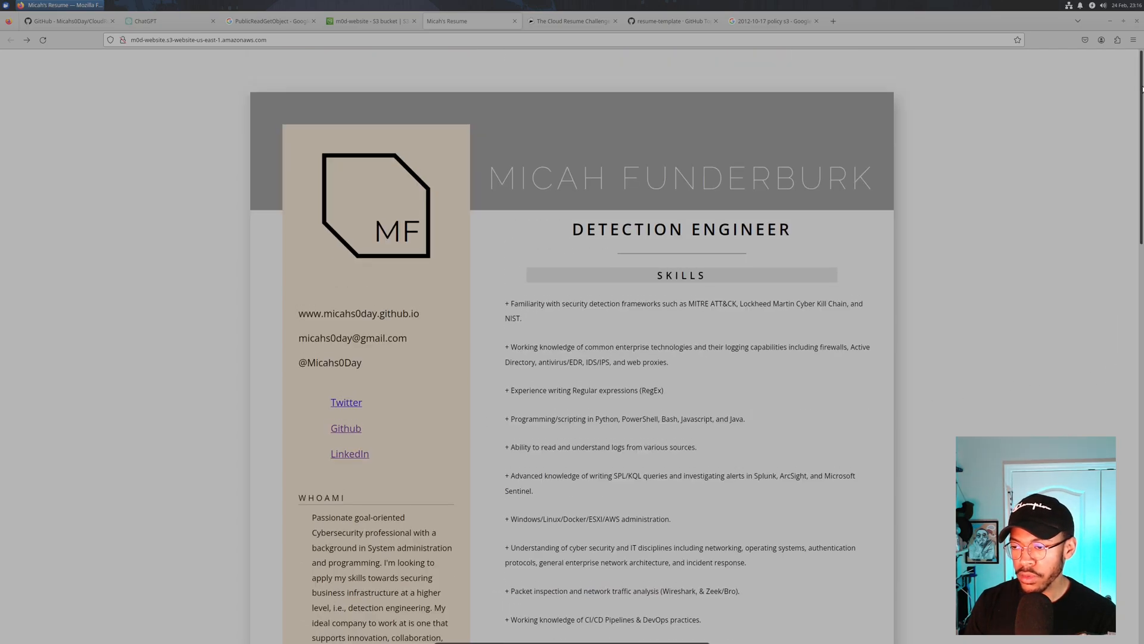
{"action": "left_click_drag", "start_coordinate": [1139, 170], "coordinate": [1142, 119]}
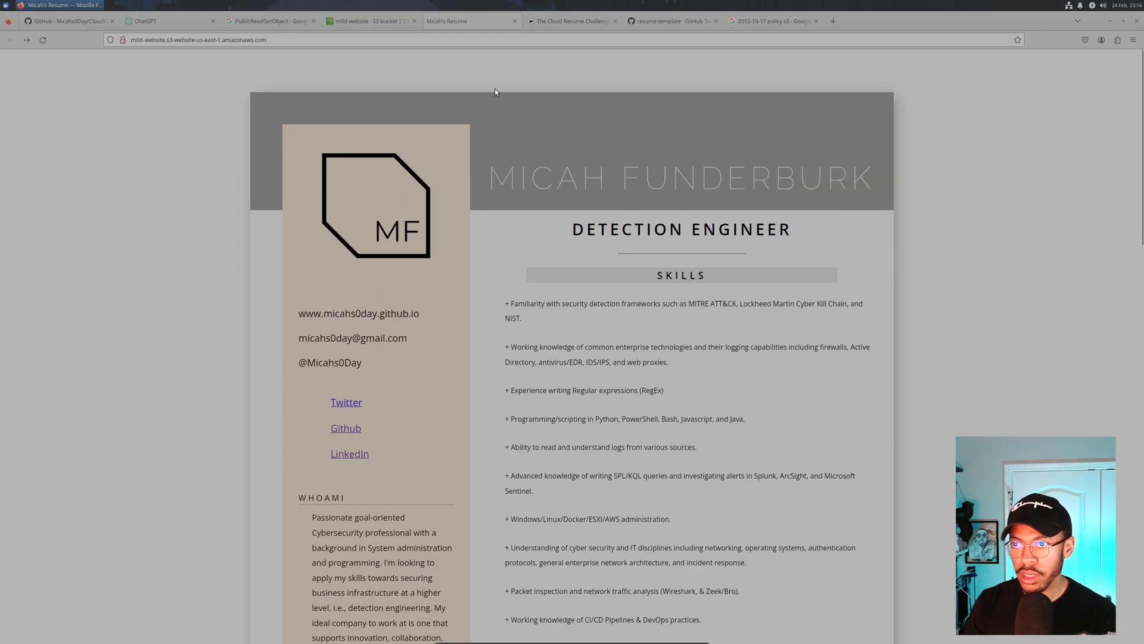